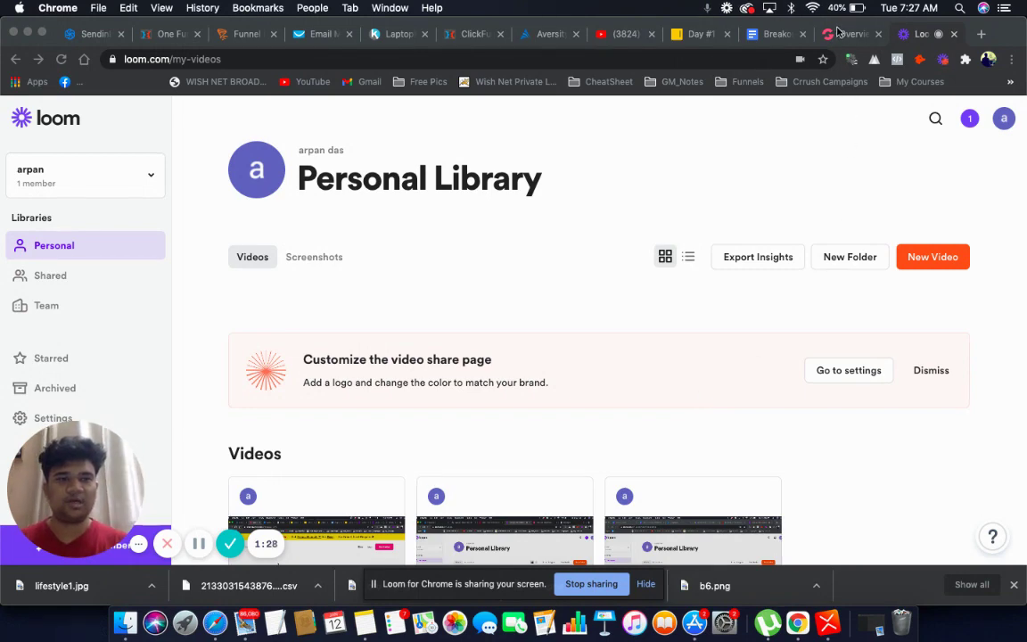
Switch to GrooveFunnels, open the GrooveVideo video library and look through the existing videos
click(837, 33)
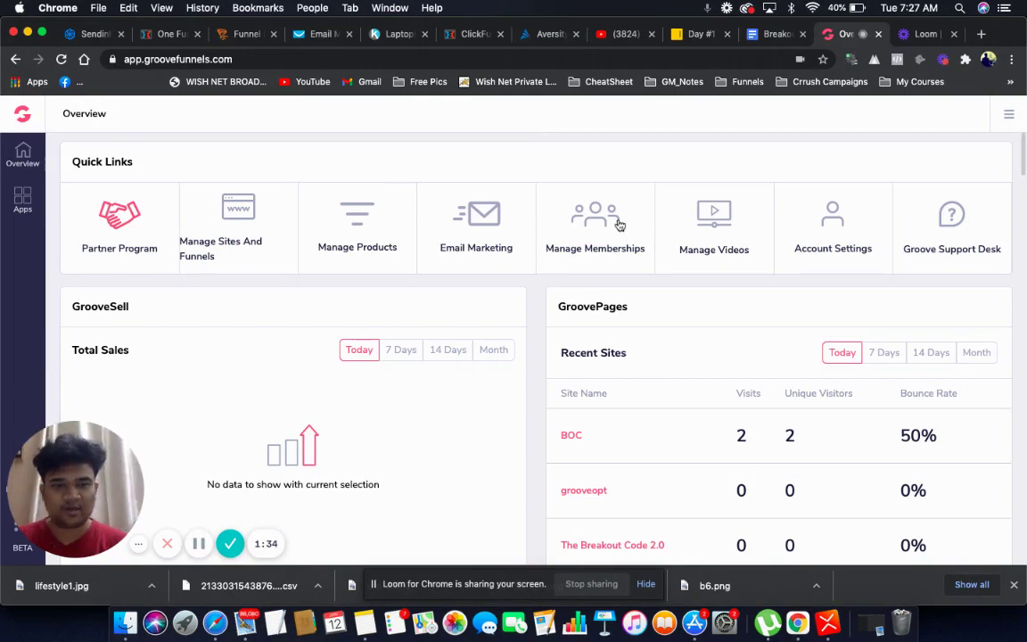
click(710, 221)
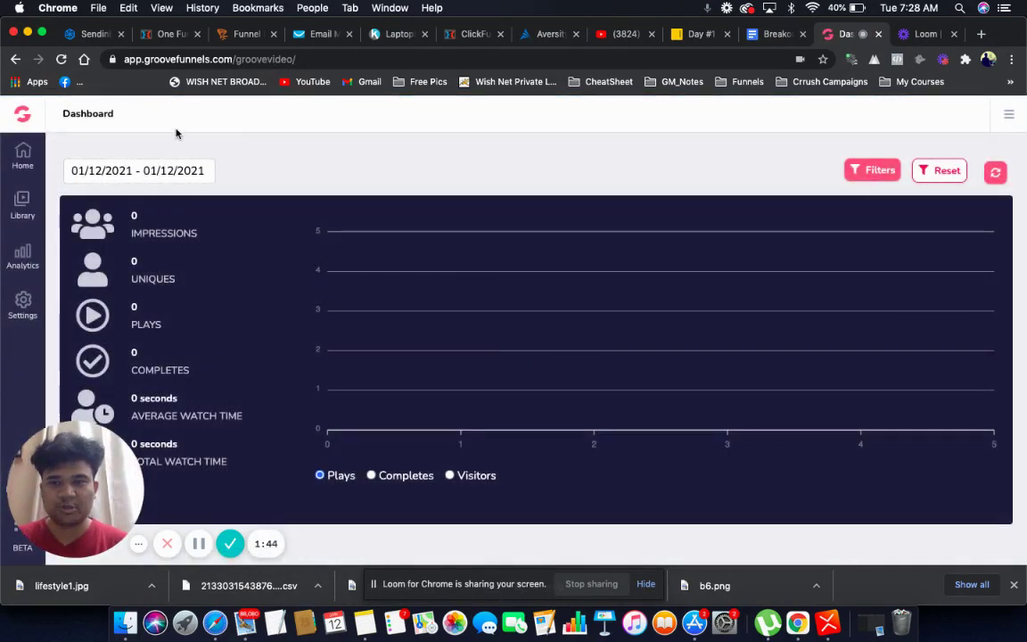
click(21, 204)
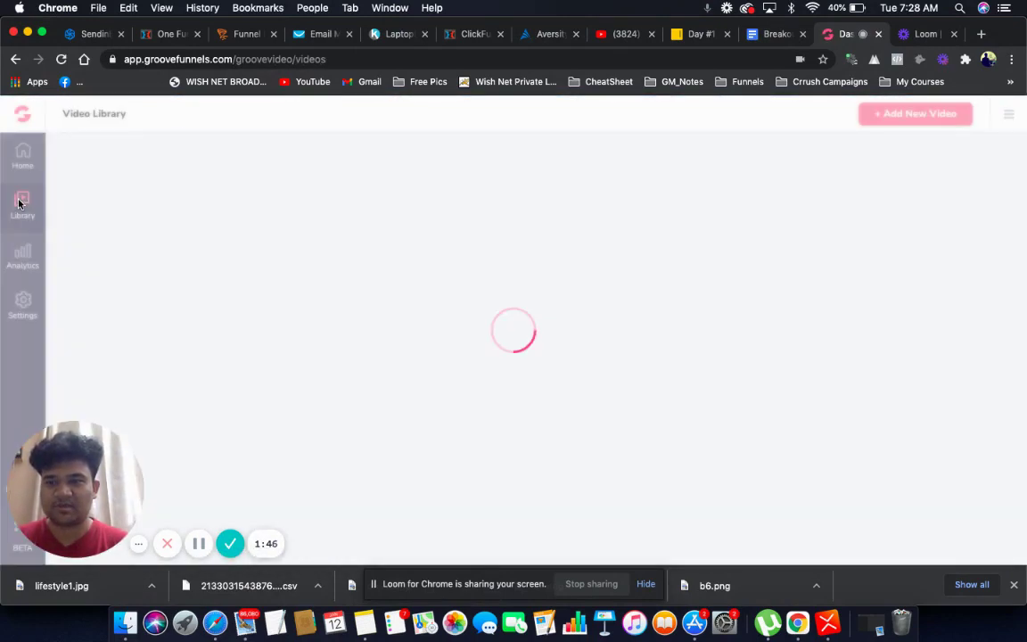
mouse_move(244, 230)
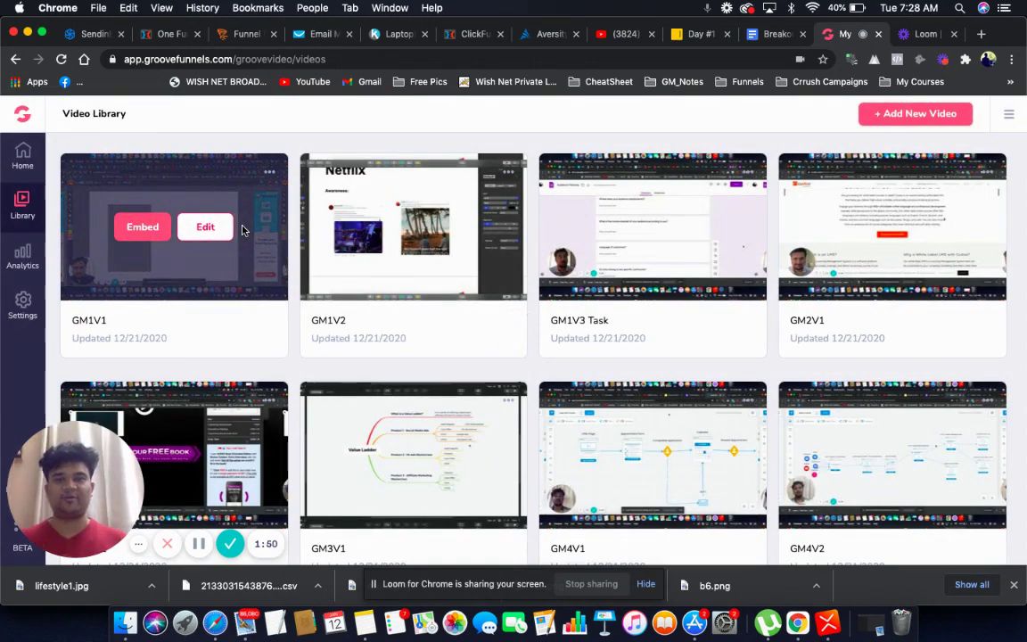
scroll(585, 305, down, 5)
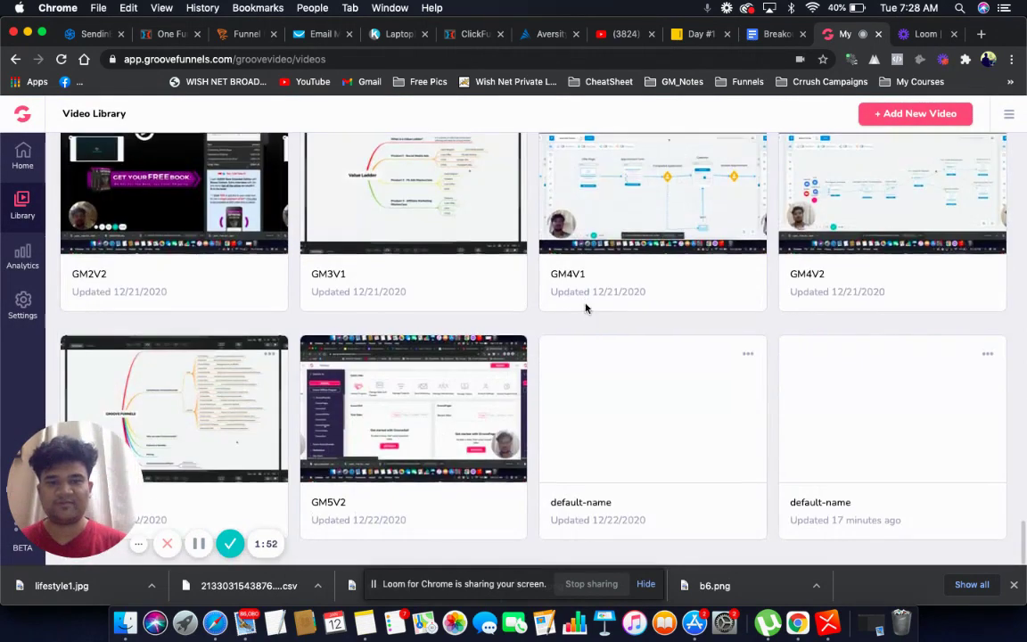
scroll(585, 308, up, 3)
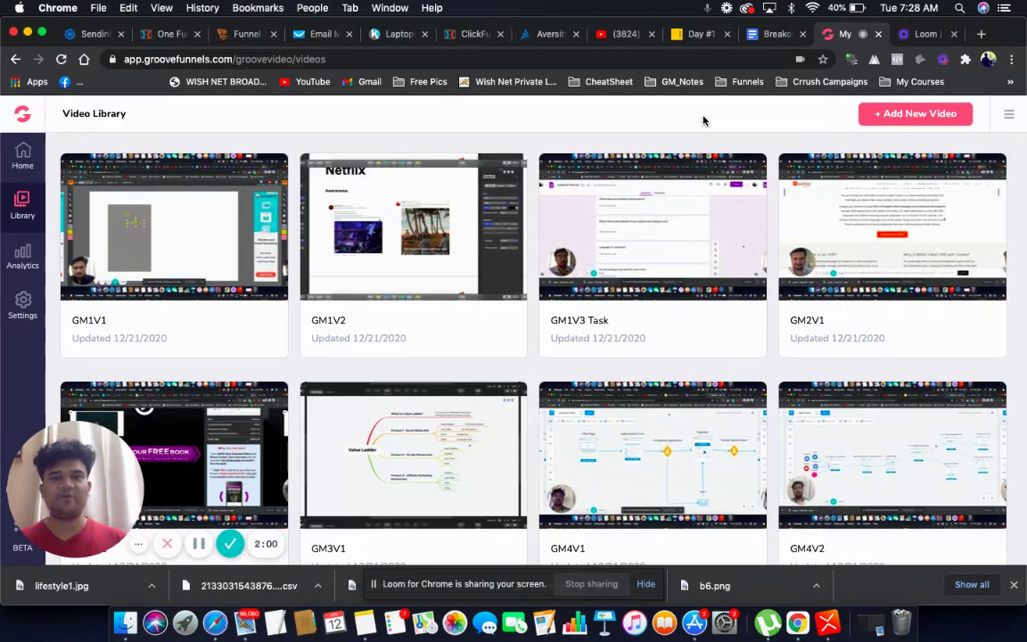
Add a new video and review the YouTube and Link (URL) sources before choosing My Computer as the upload source
click(891, 122)
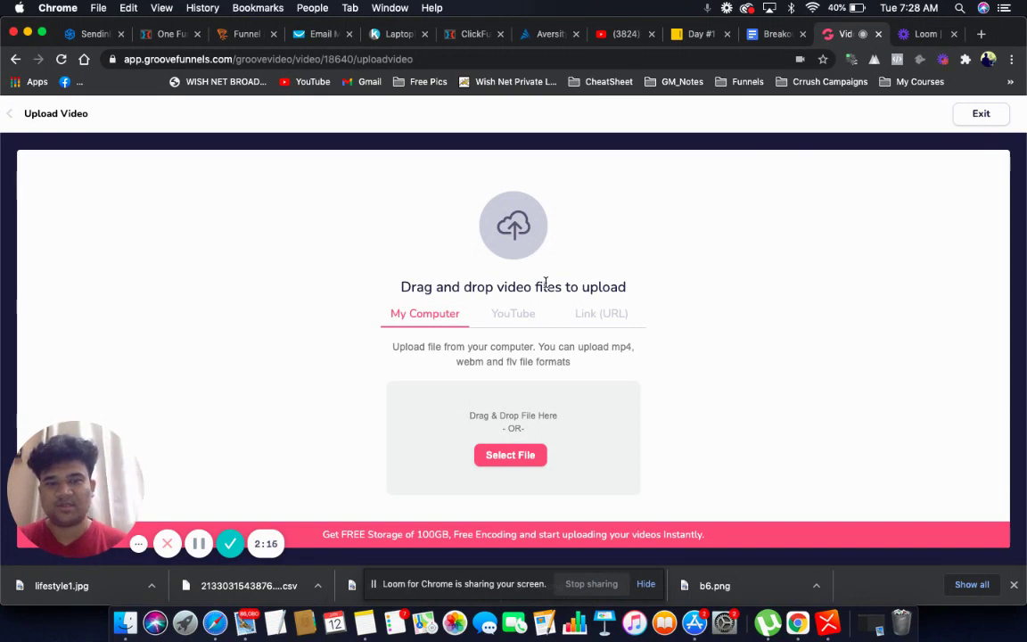
click(517, 316)
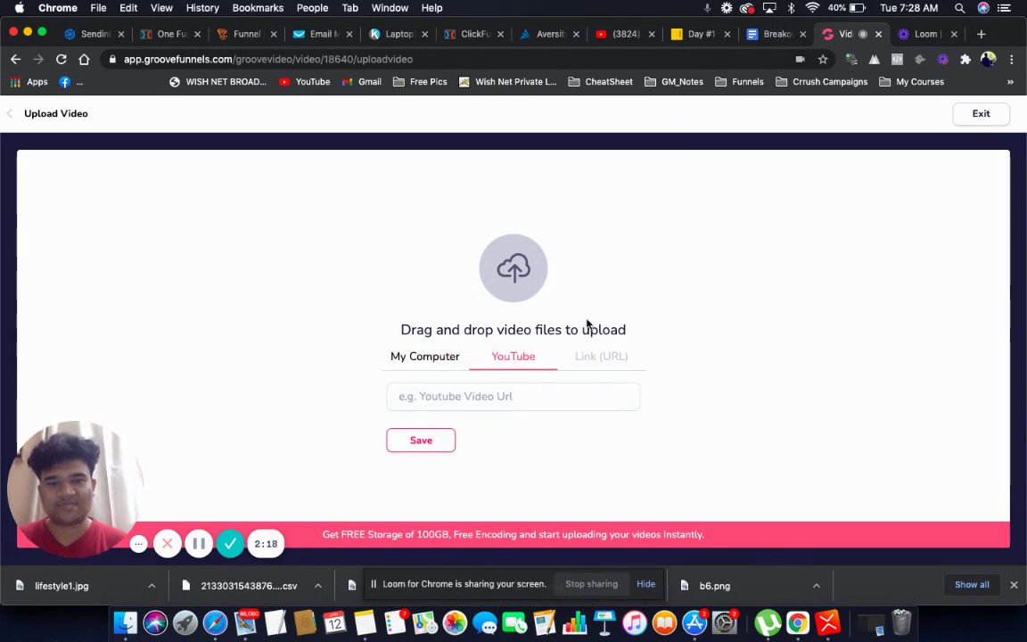
click(595, 359)
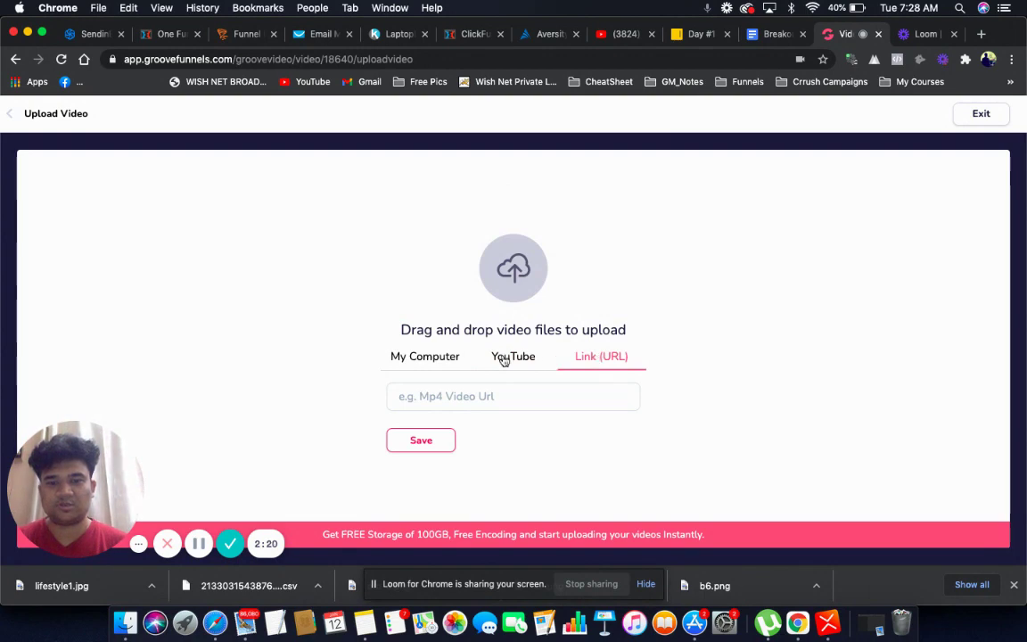
click(430, 358)
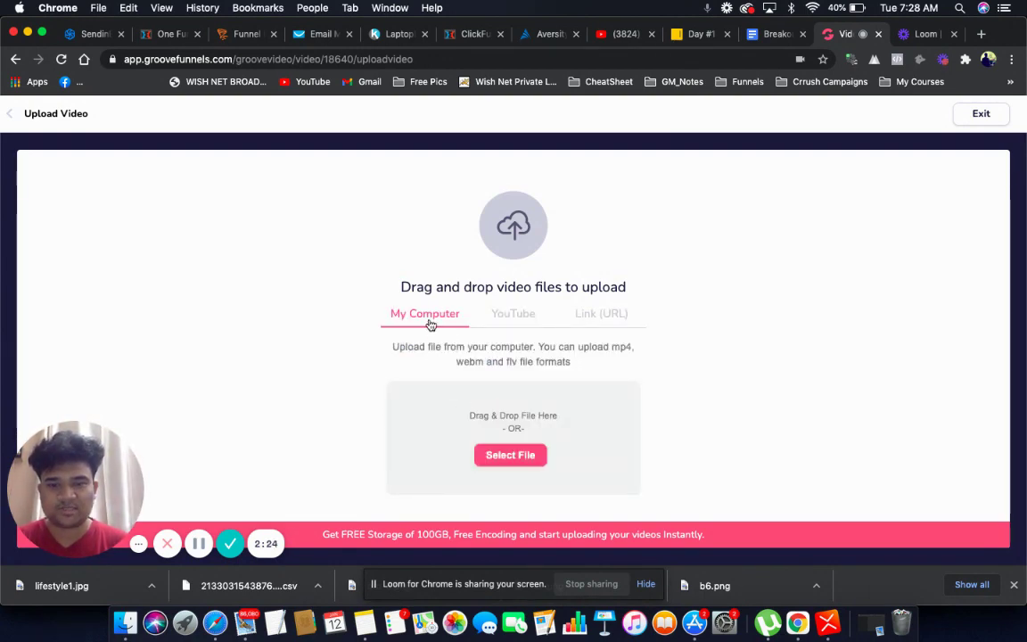
Find GM1V1.mp4 on the computer, upload it and proceed to the video details once processing completes
click(498, 459)
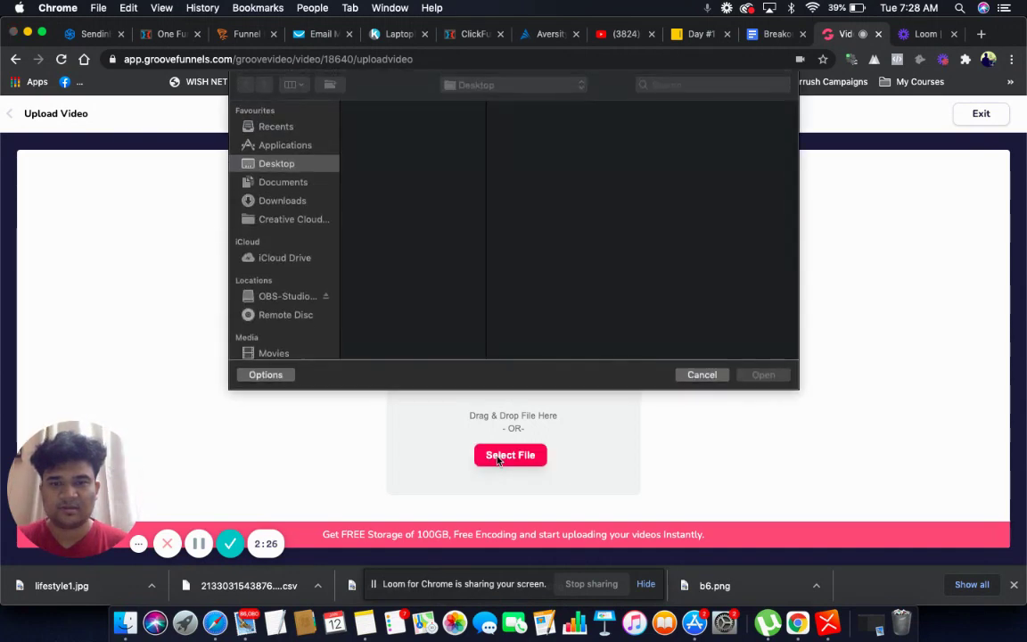
click(655, 85)
text(g)
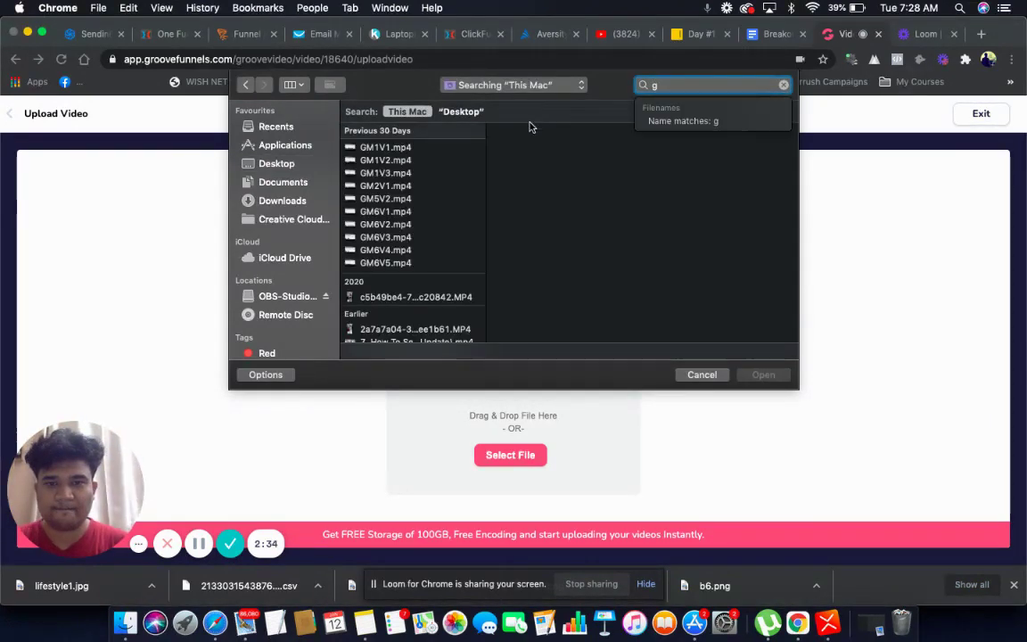
click(383, 147)
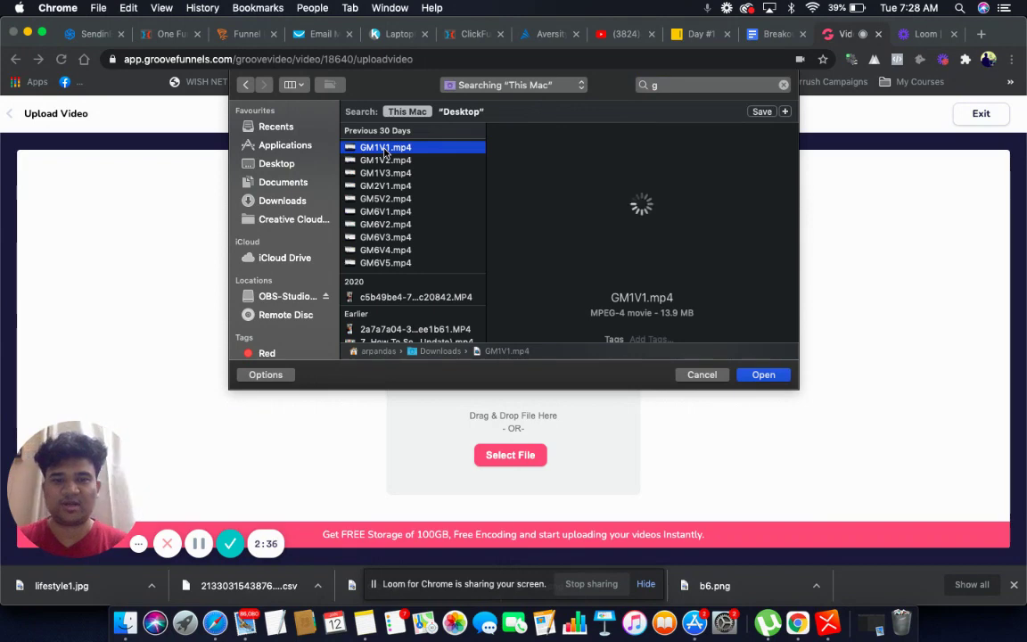
click(763, 375)
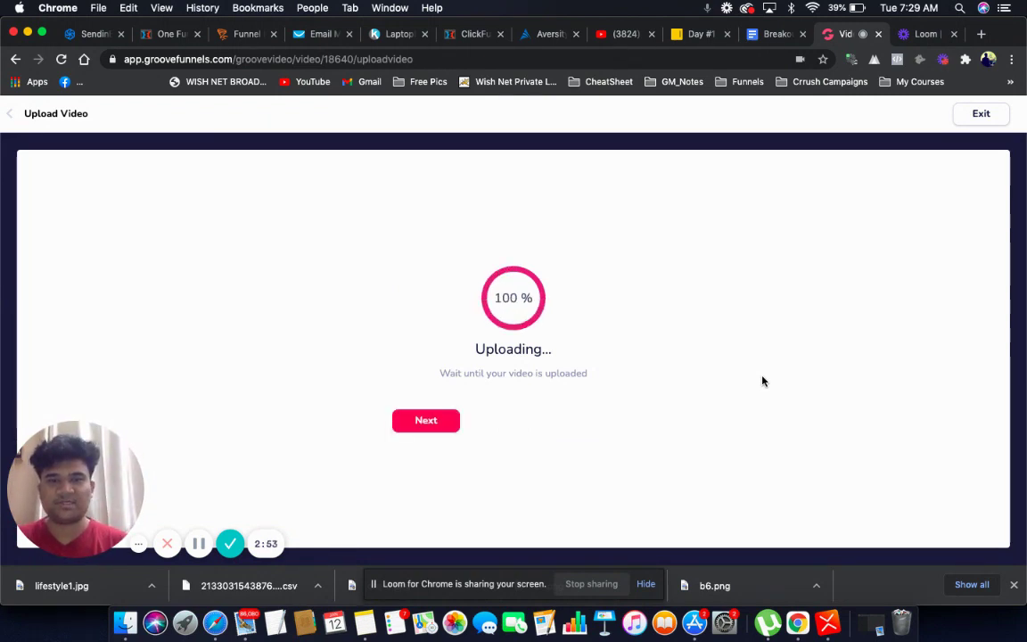
click(438, 425)
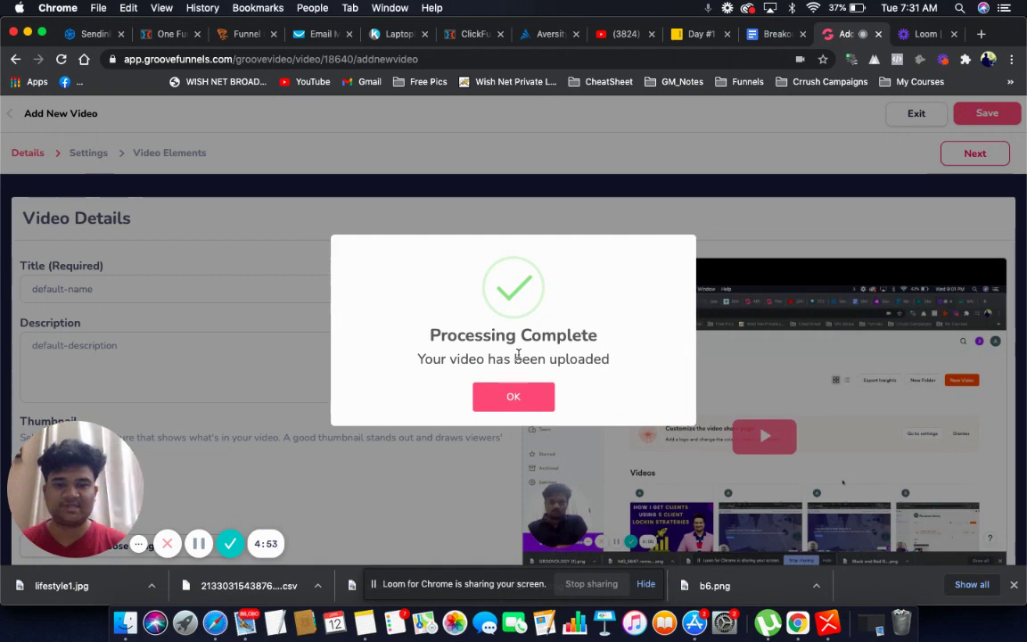
click(514, 396)
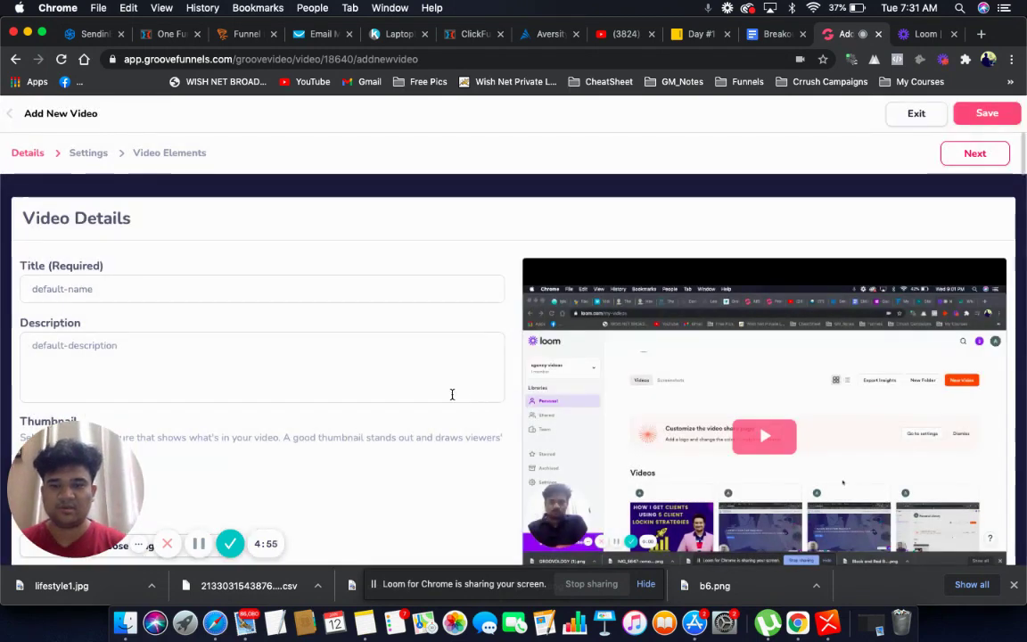
Replace the default video title with "test video"
drag(76, 485, 1012, 517)
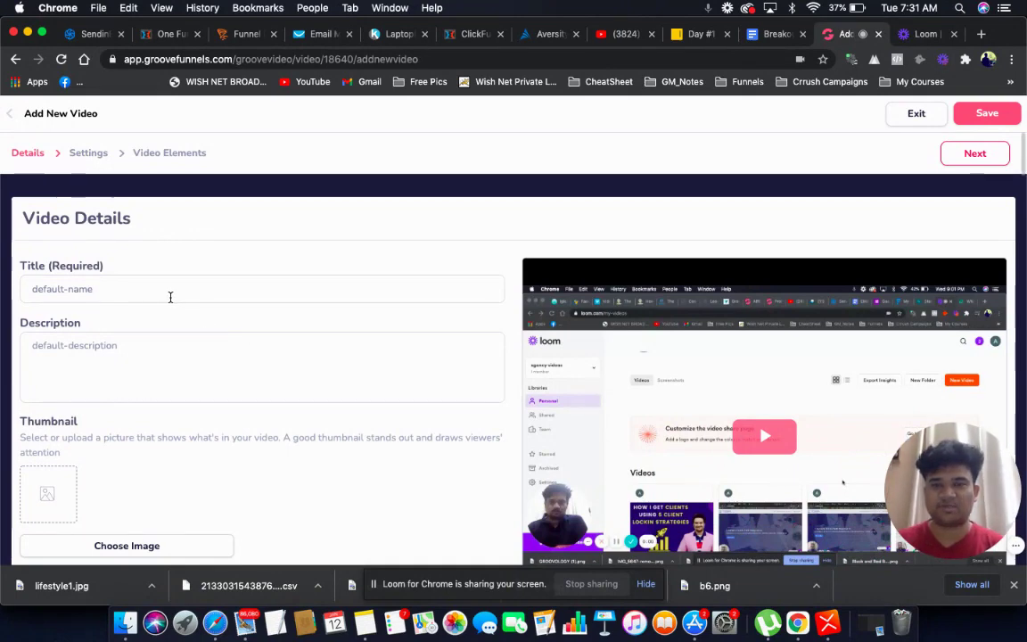
key(super+a)
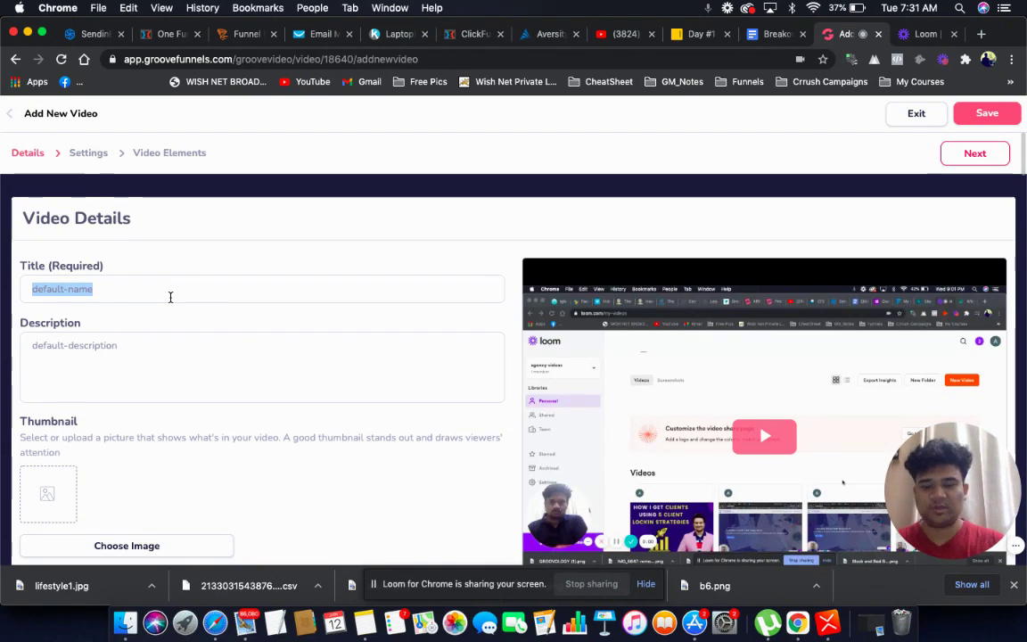
text(test)
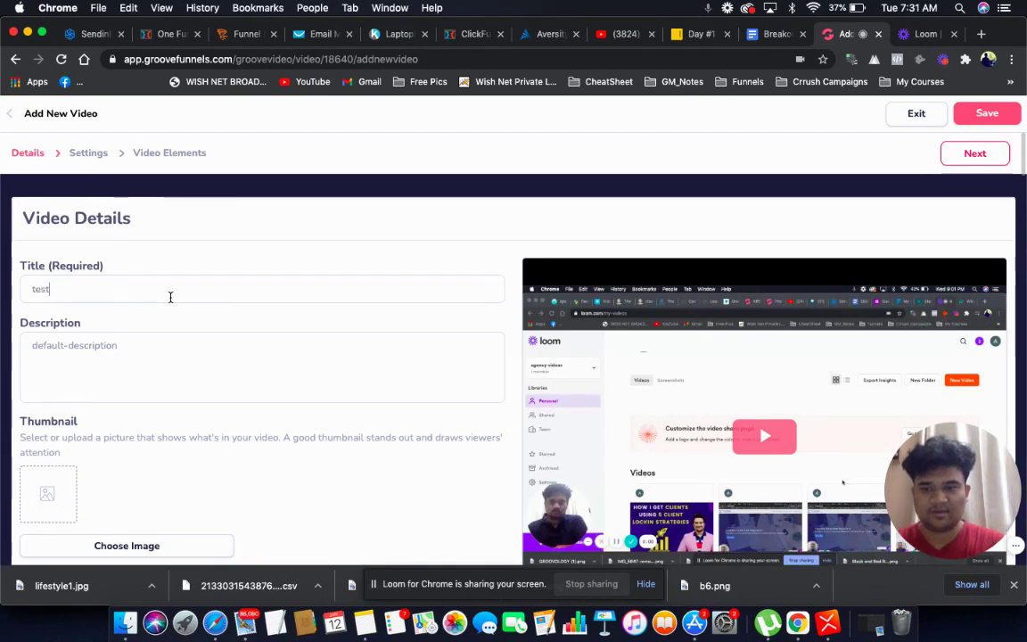
text( video)
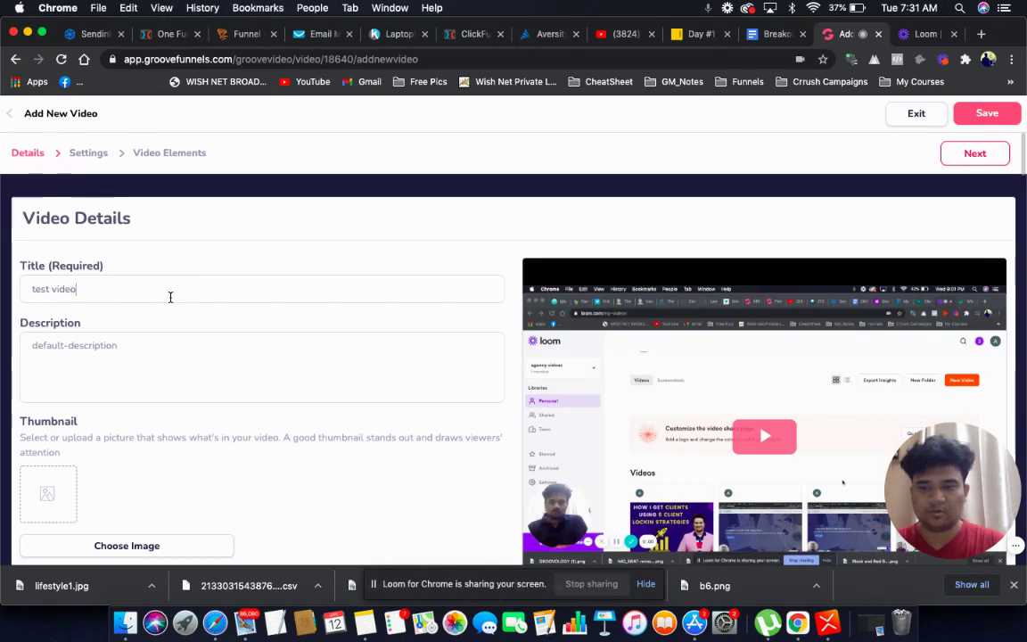
Replace the default video description with "test video"
triple_click(112, 284)
key(super+c)
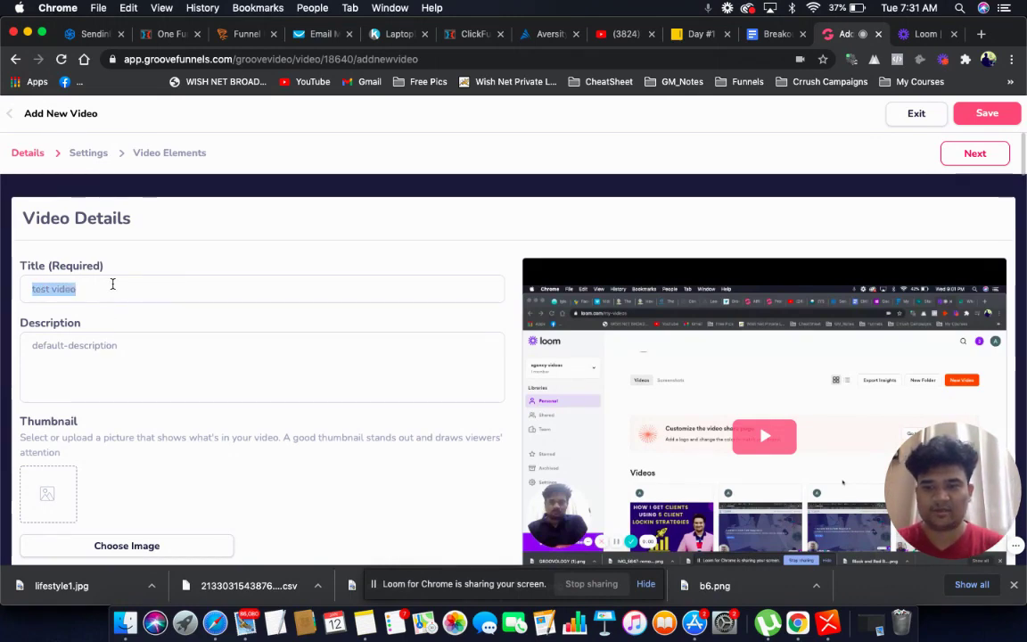
click(47, 353)
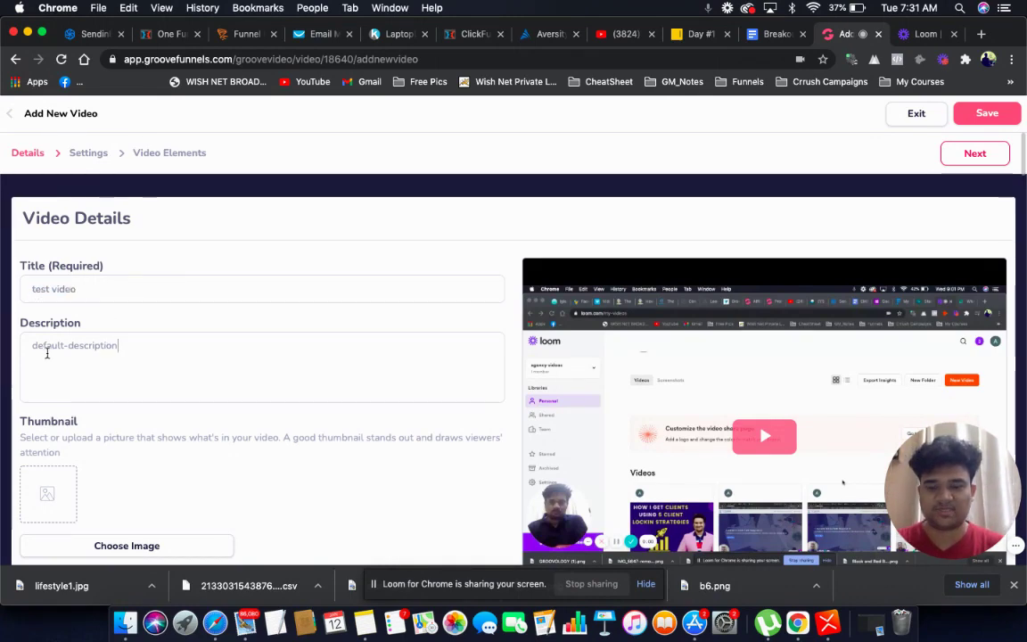
key(super+v)
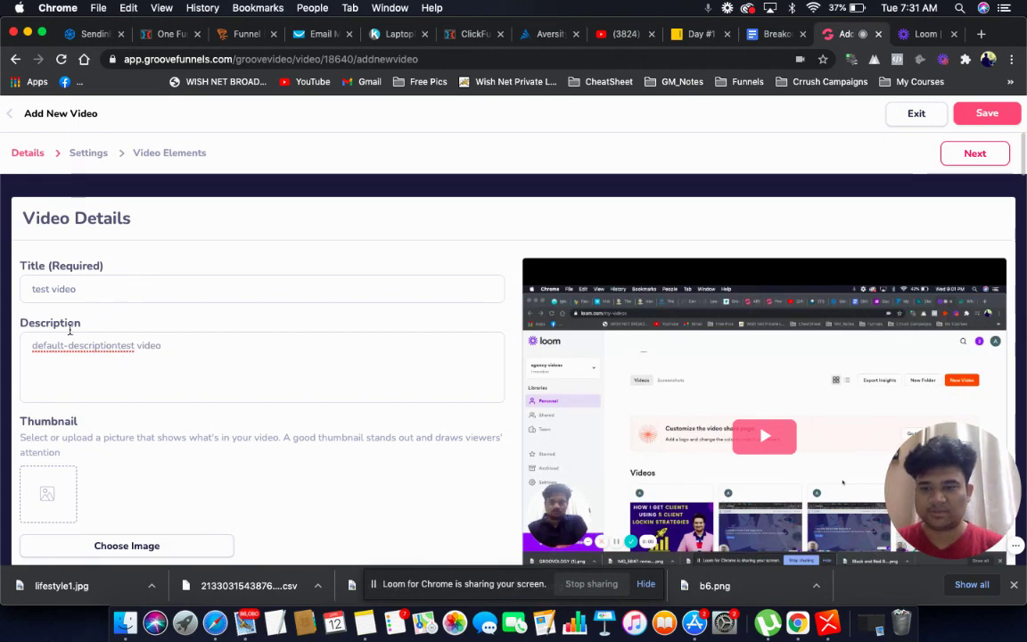
triple_click(99, 347)
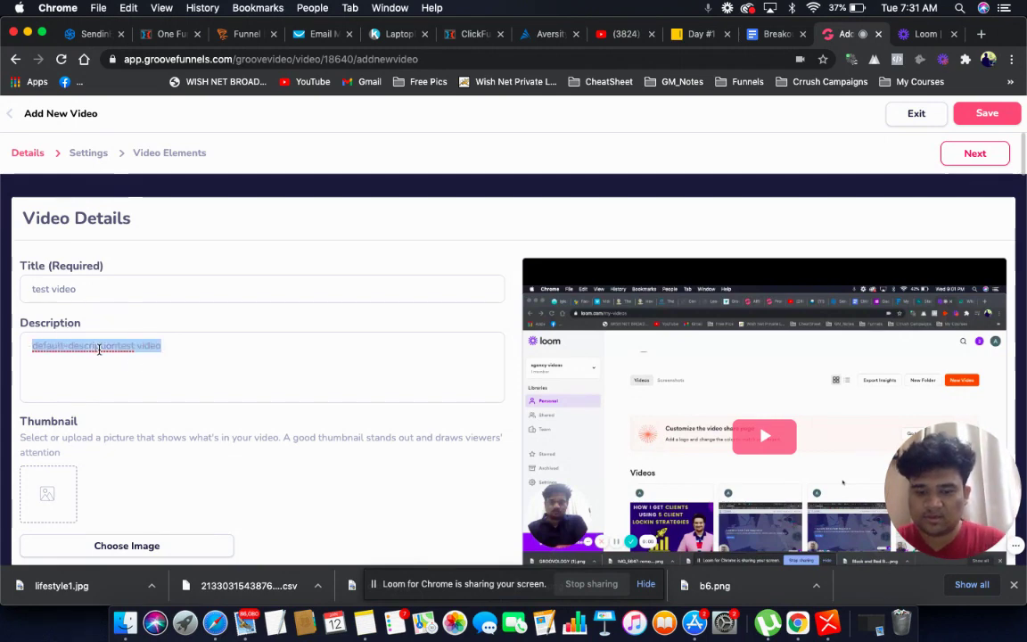
text(test video)
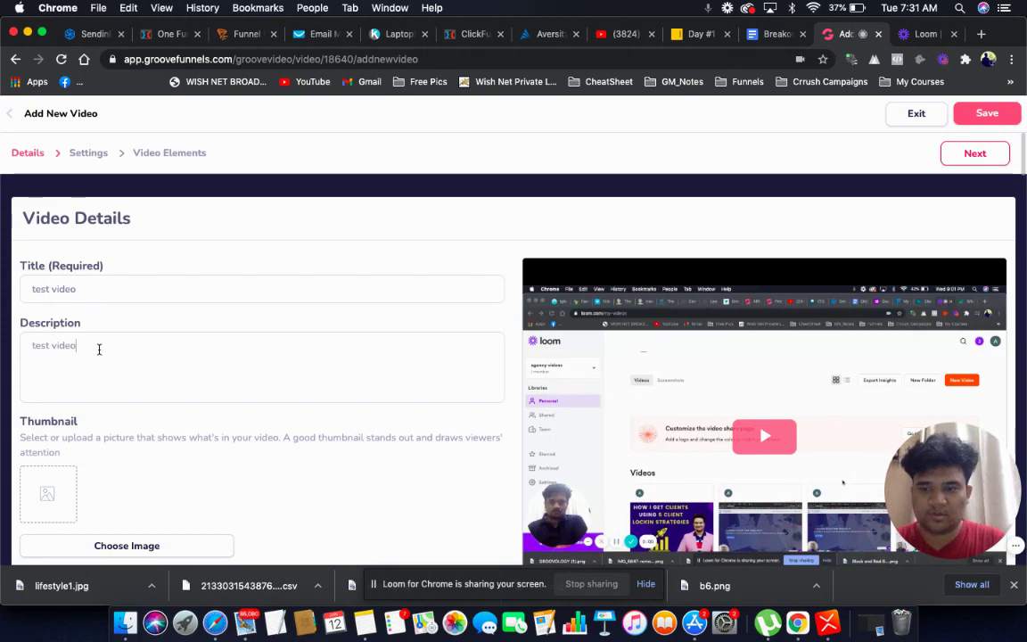
Set the Groovology case image from the image library as the thumbnail and keep the end action as Just End The Video
scroll(131, 381, down, 2)
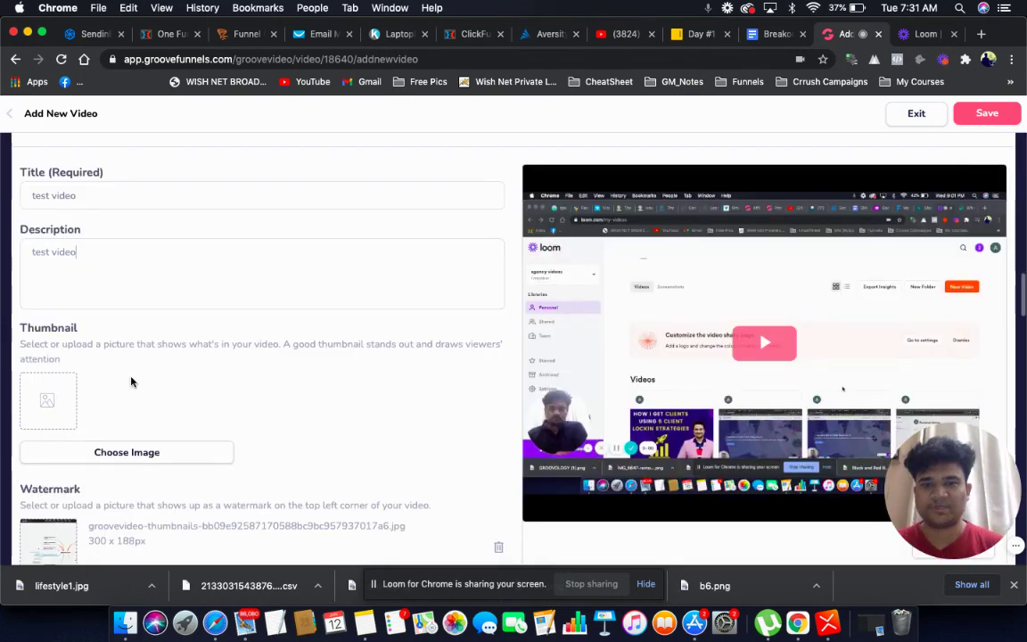
scroll(131, 381, down, 1)
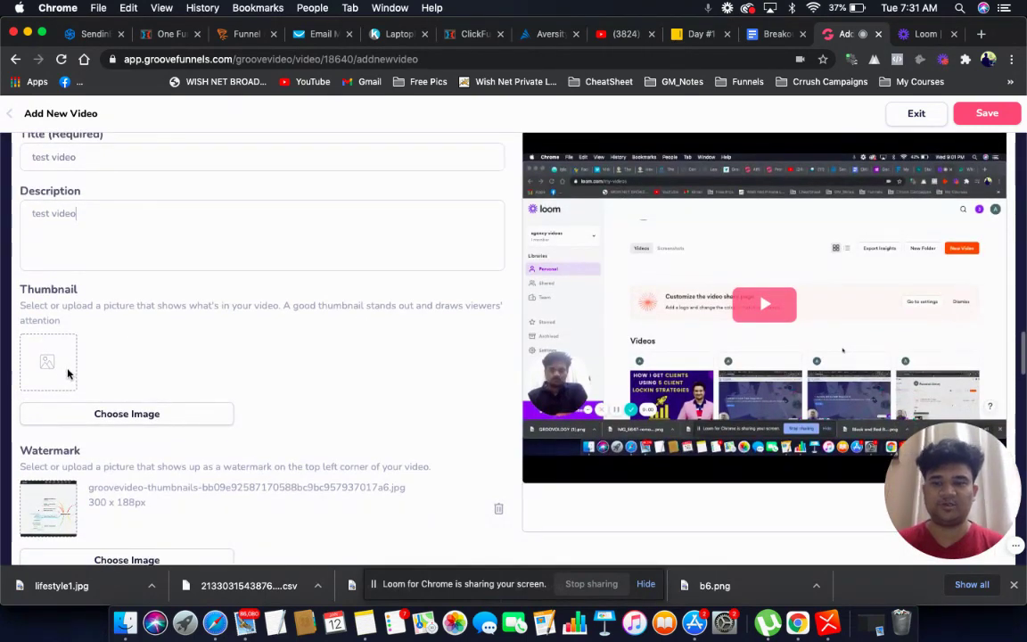
click(99, 416)
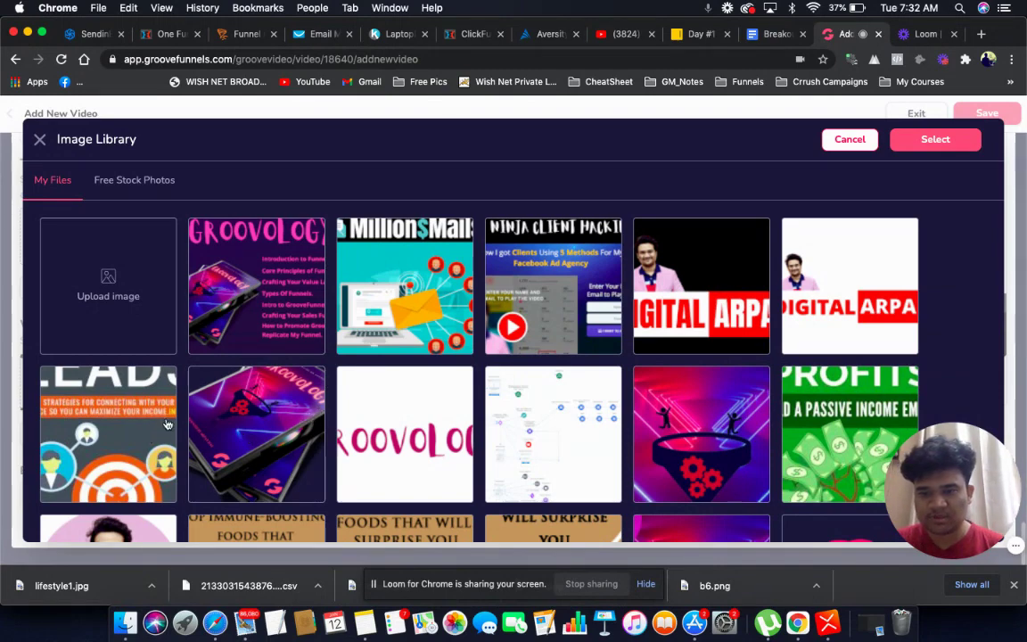
click(235, 425)
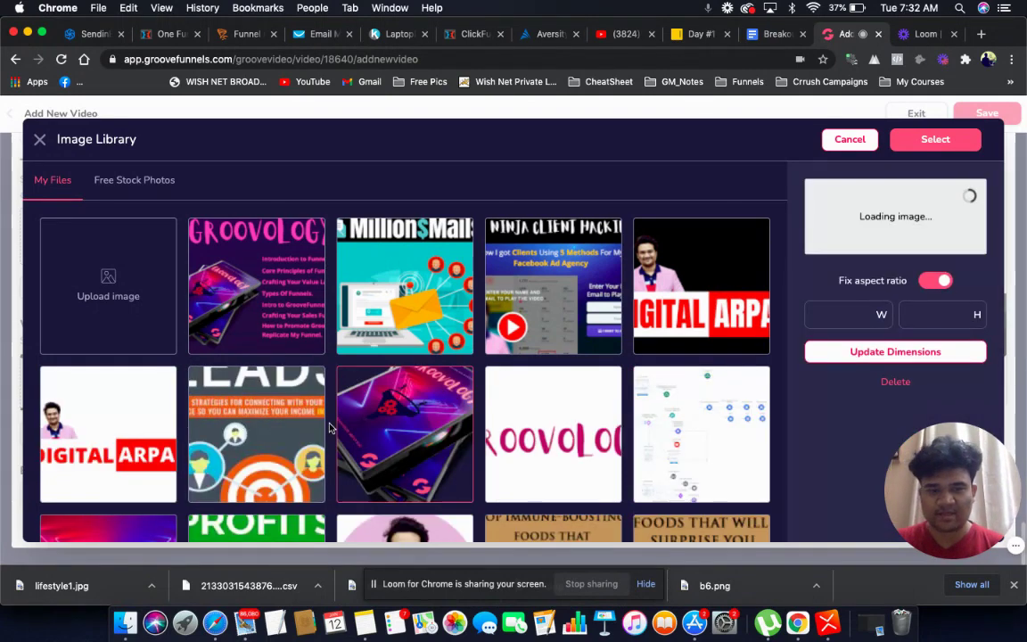
click(936, 140)
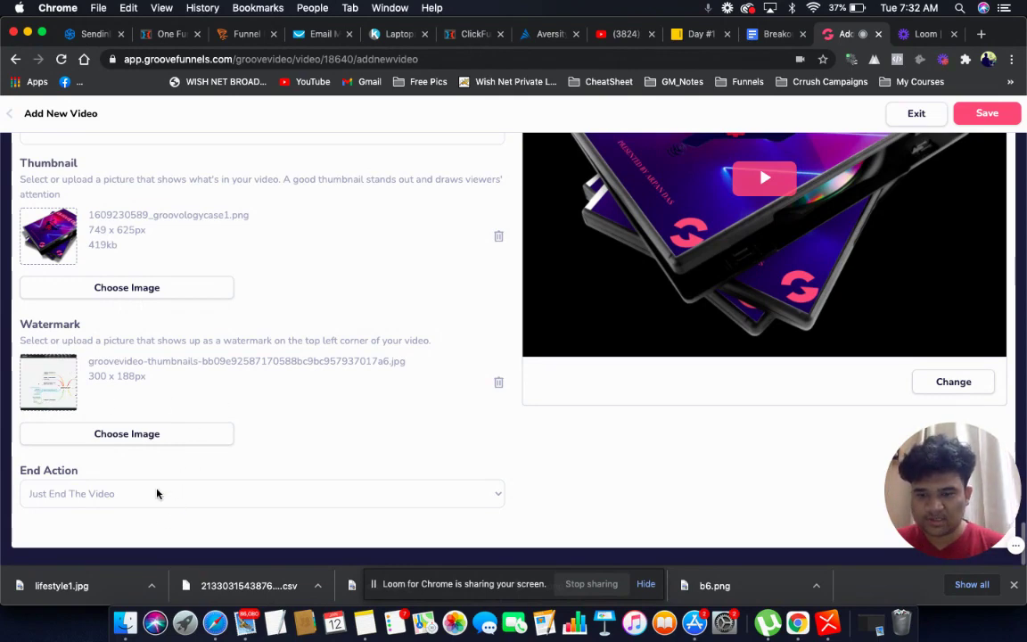
click(494, 497)
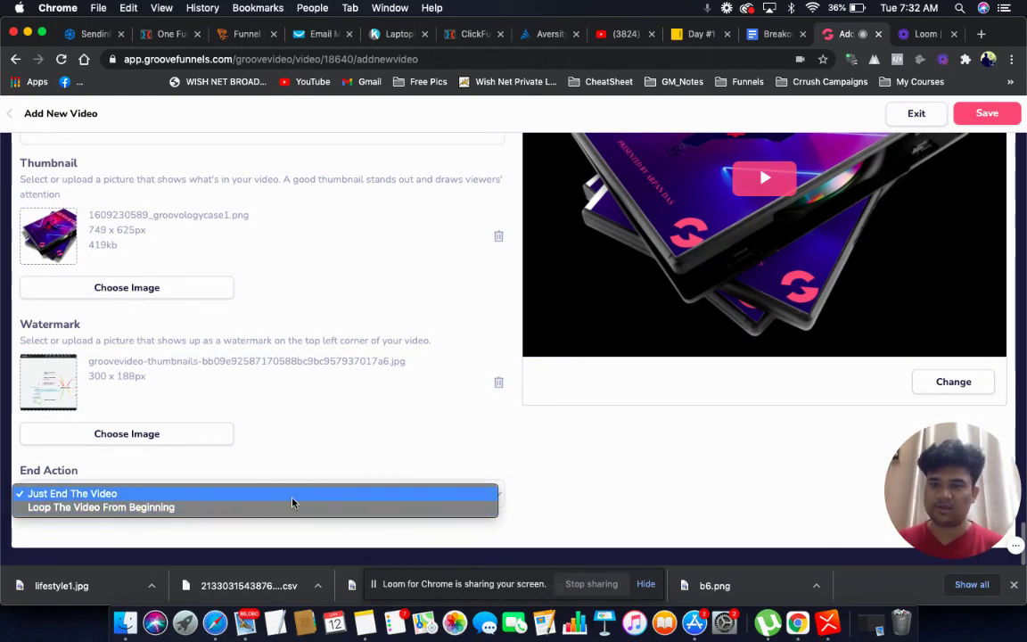
click(227, 496)
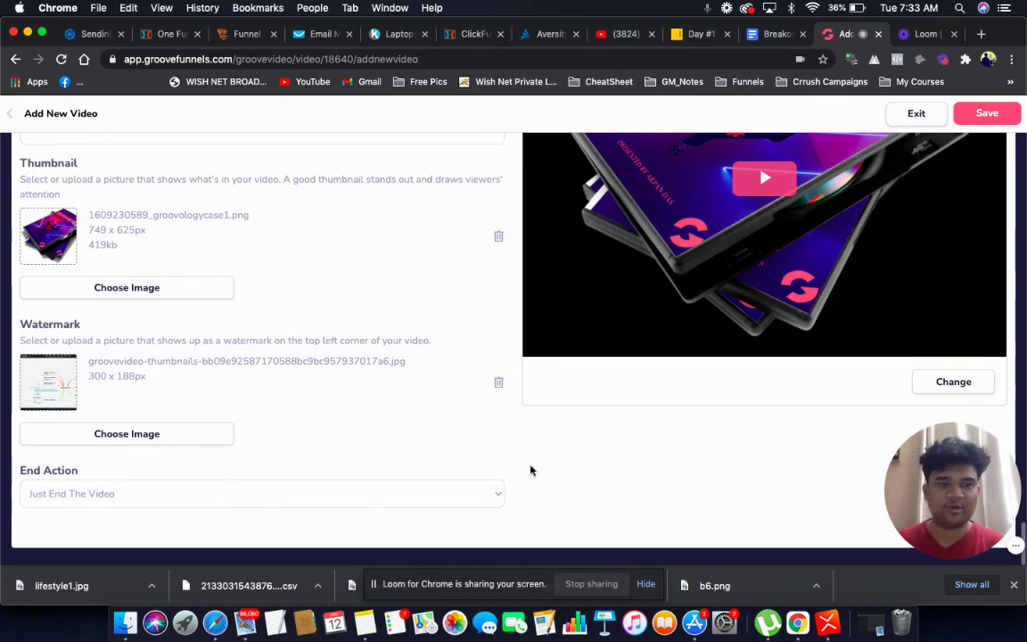
Proceed to the video settings and keep the video size set to Responsive
scroll(529, 470, up, 5)
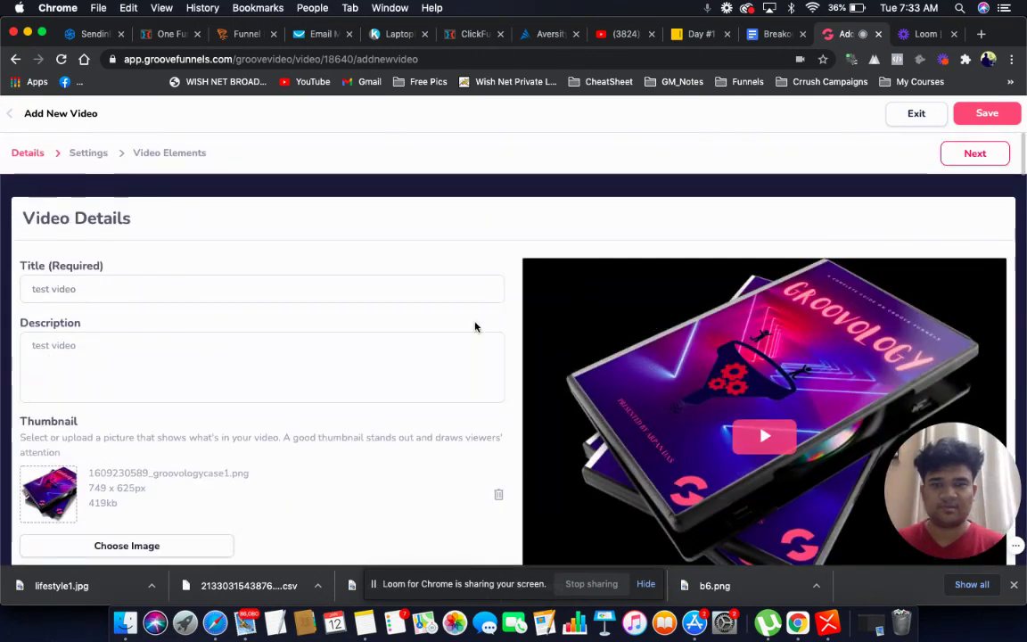
click(977, 157)
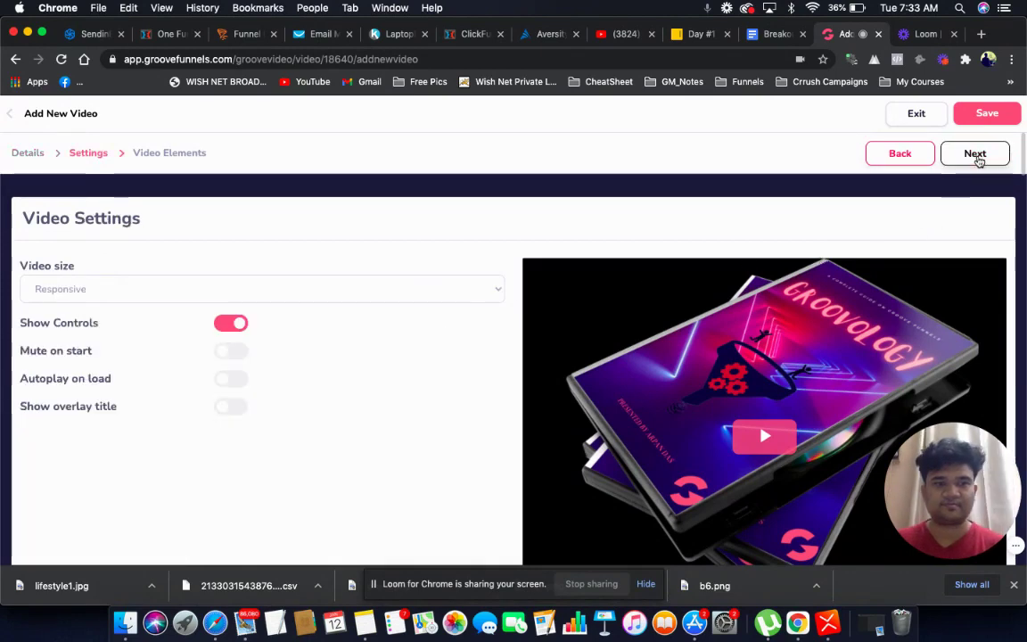
click(270, 293)
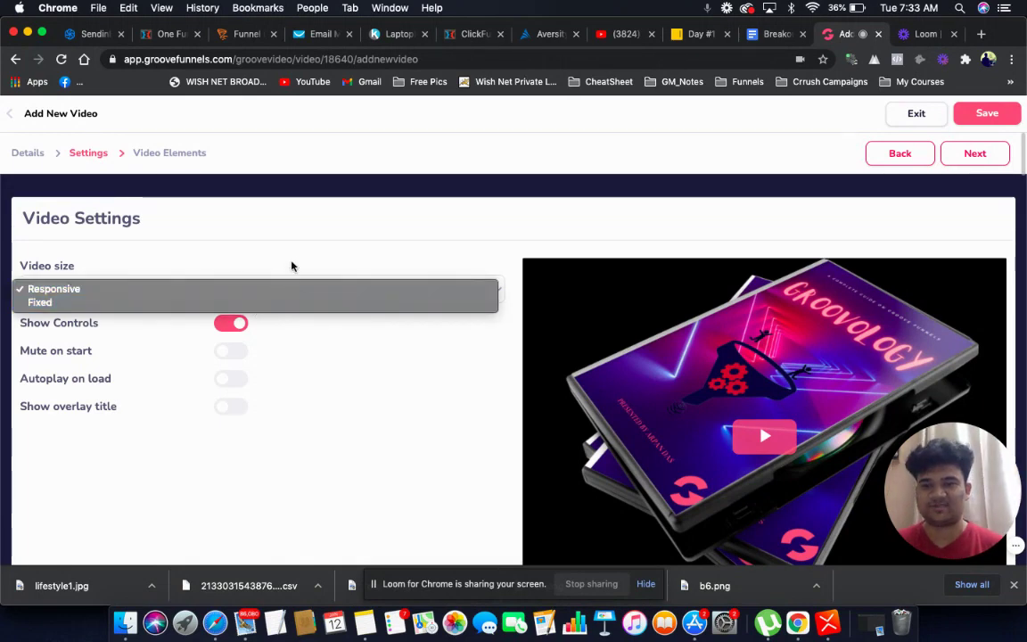
click(294, 264)
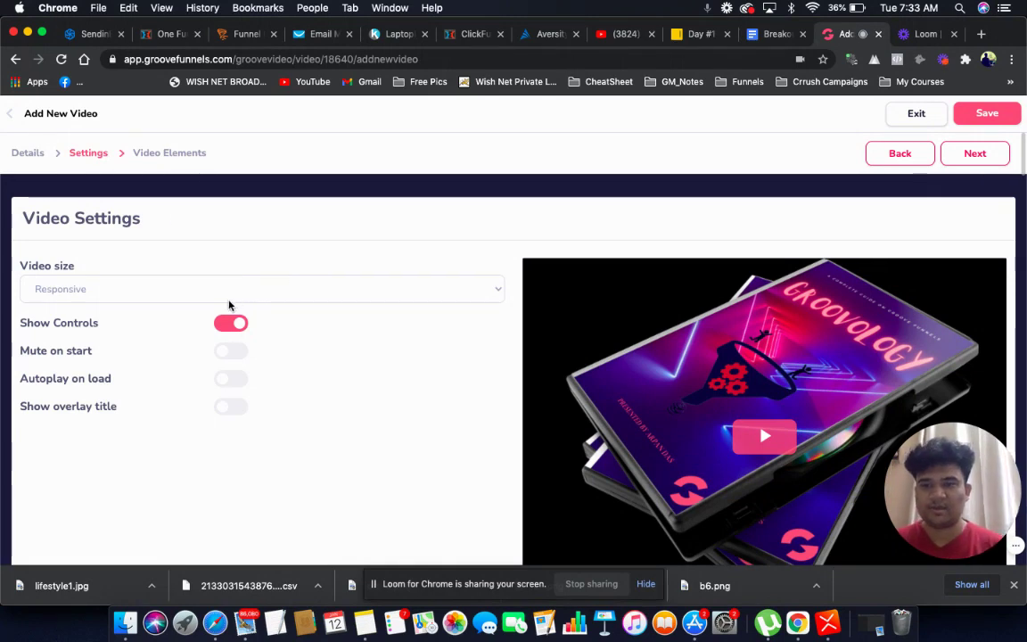
Play and pause the video preview to check its player controls
scroll(619, 379, down, 2)
scroll(618, 378, down, 3)
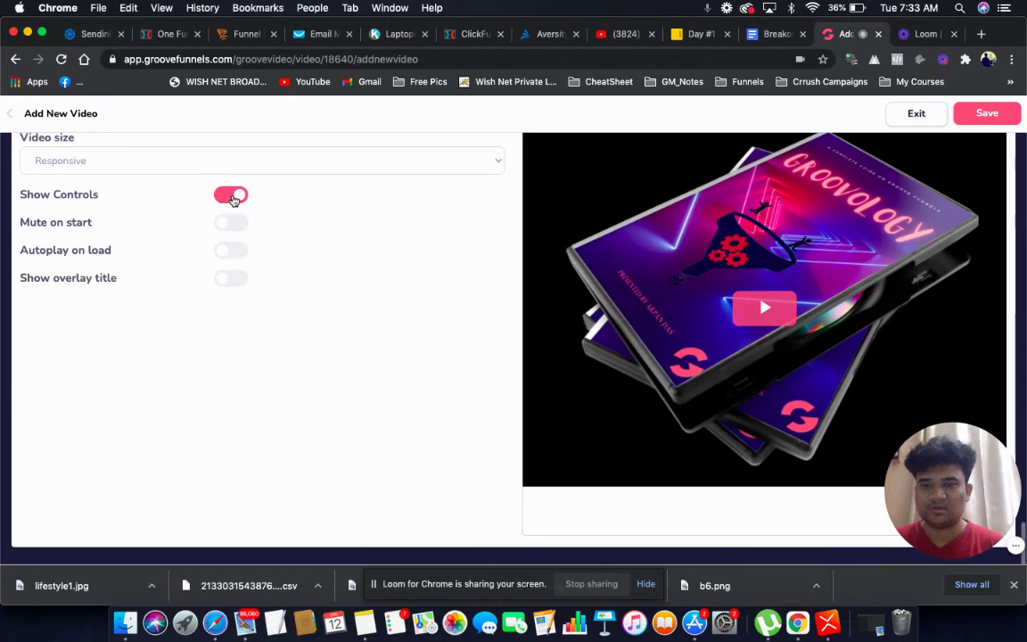
click(774, 312)
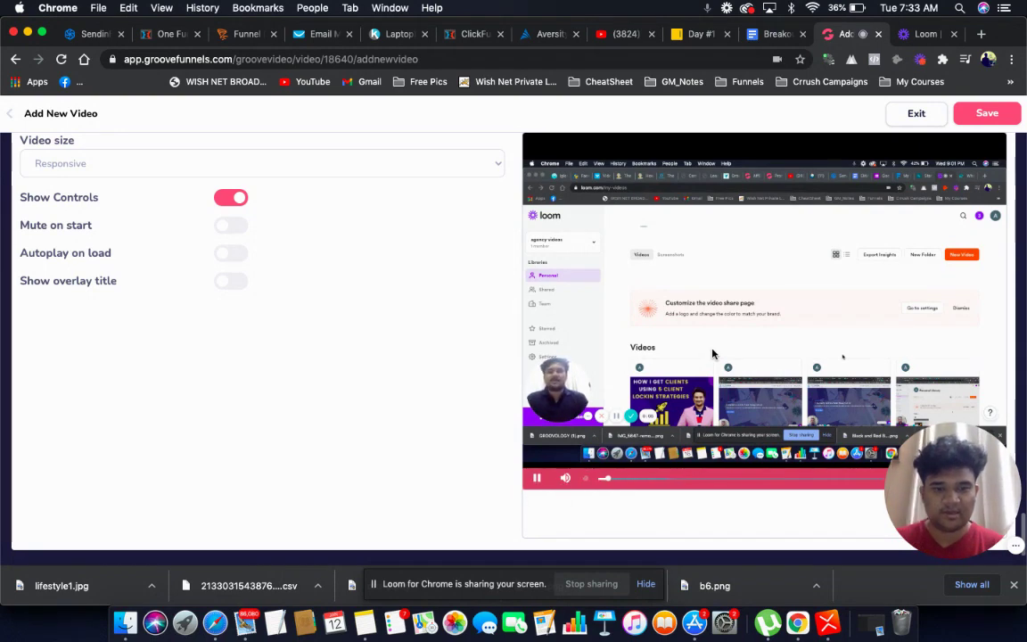
click(599, 417)
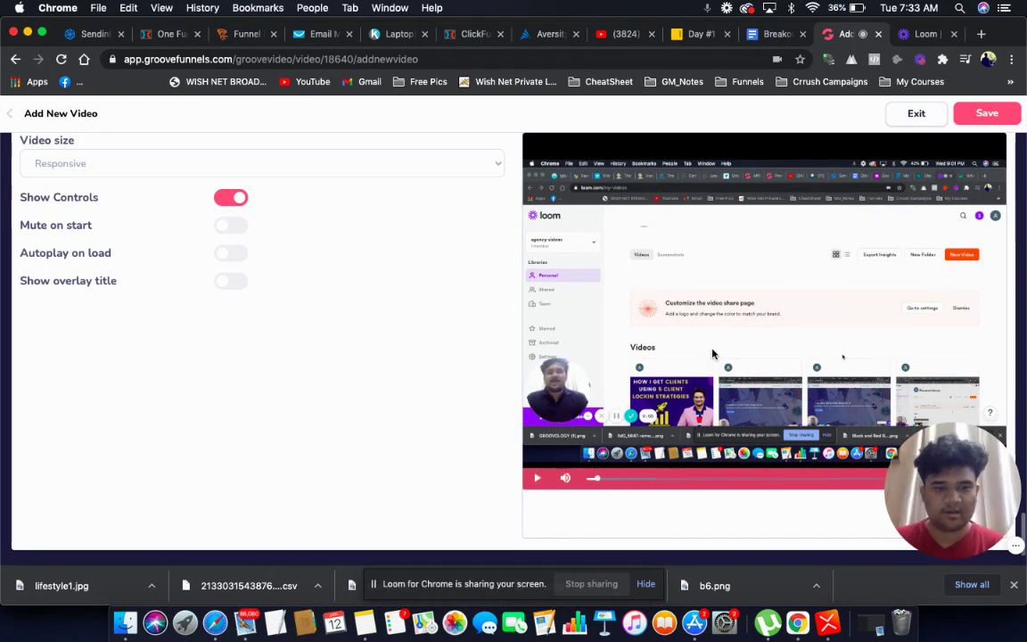
Turn Show Controls off and back on, and briefly play the video preview
click(234, 200)
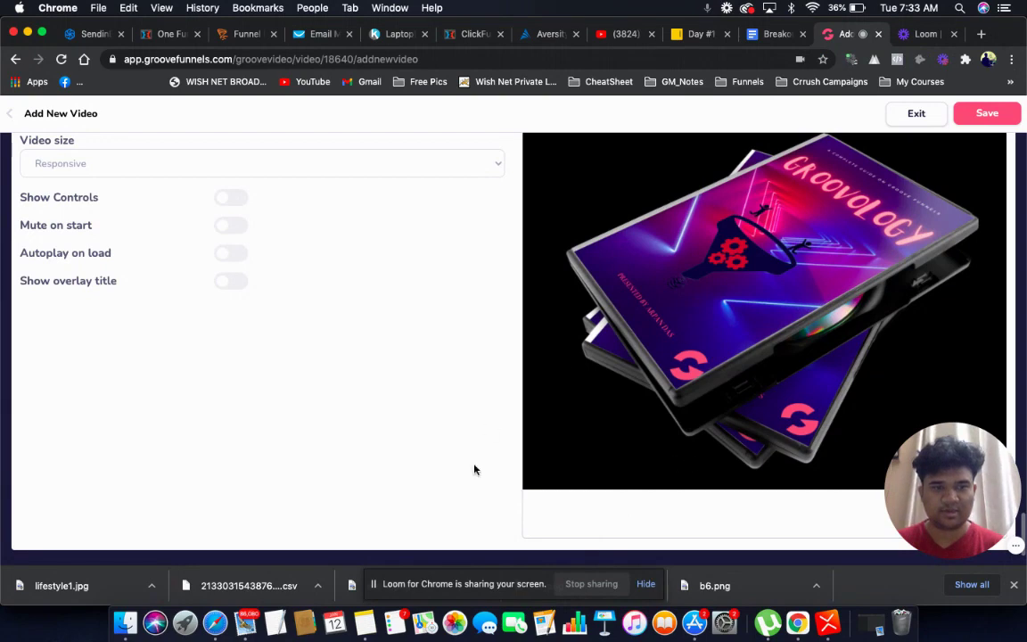
click(233, 200)
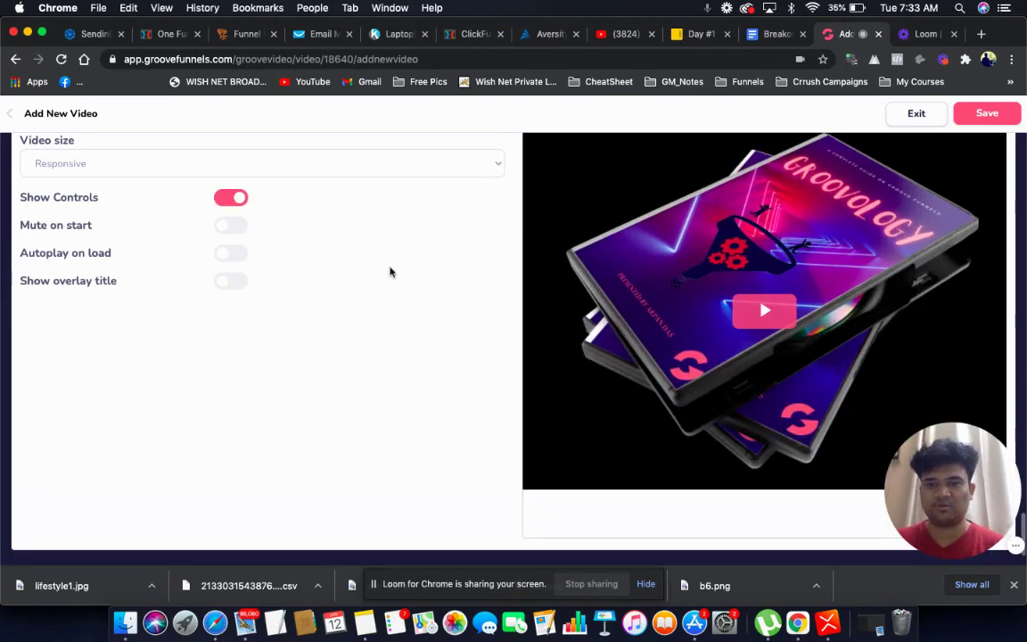
click(767, 309)
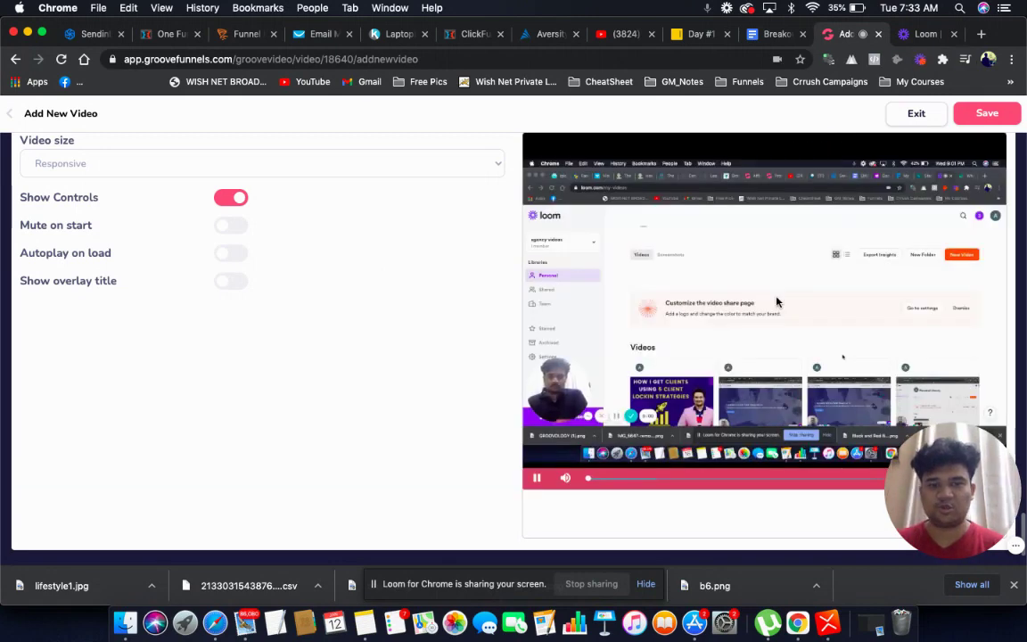
click(717, 313)
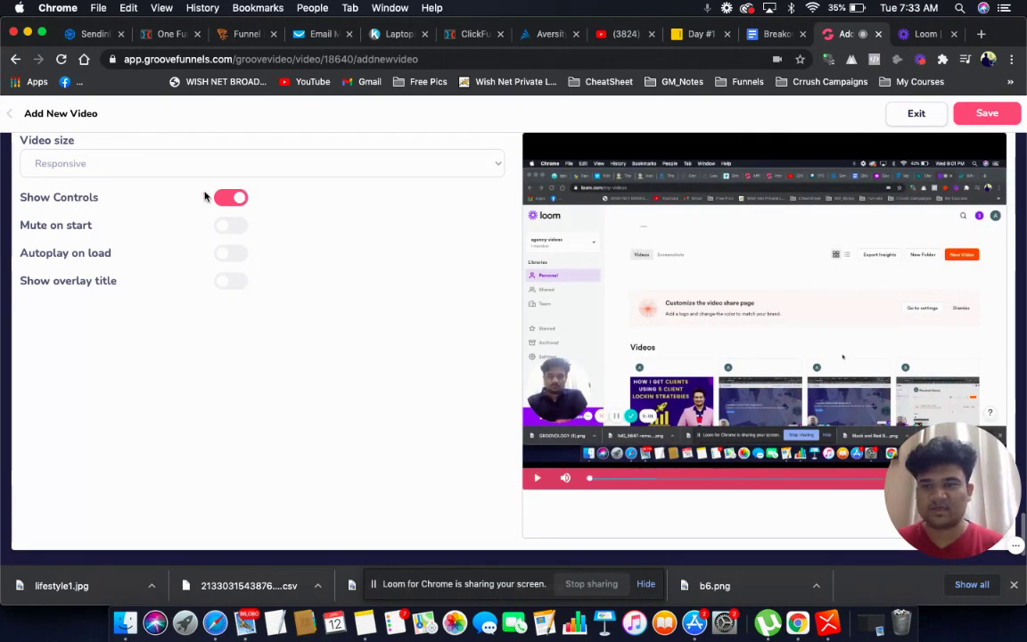
Try Mute on start, turn it back off, and enable Autoplay on load
click(233, 230)
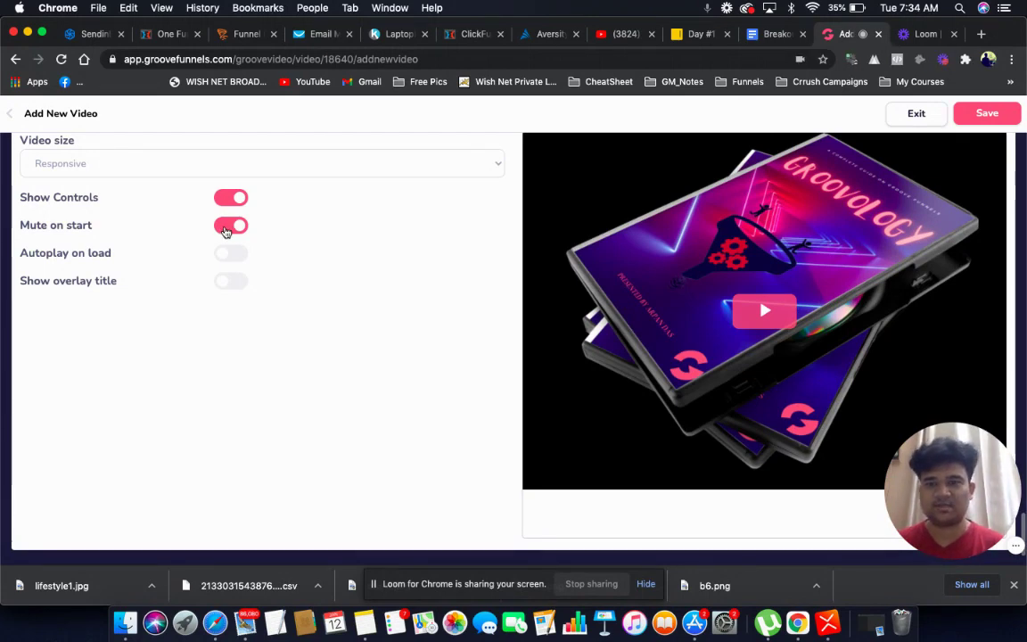
click(225, 230)
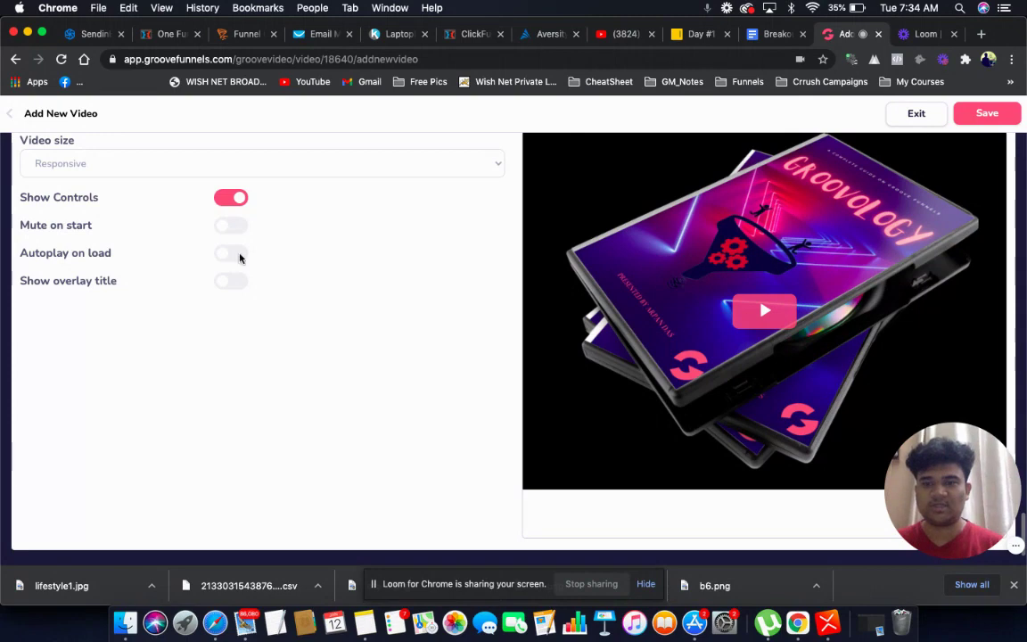
click(238, 256)
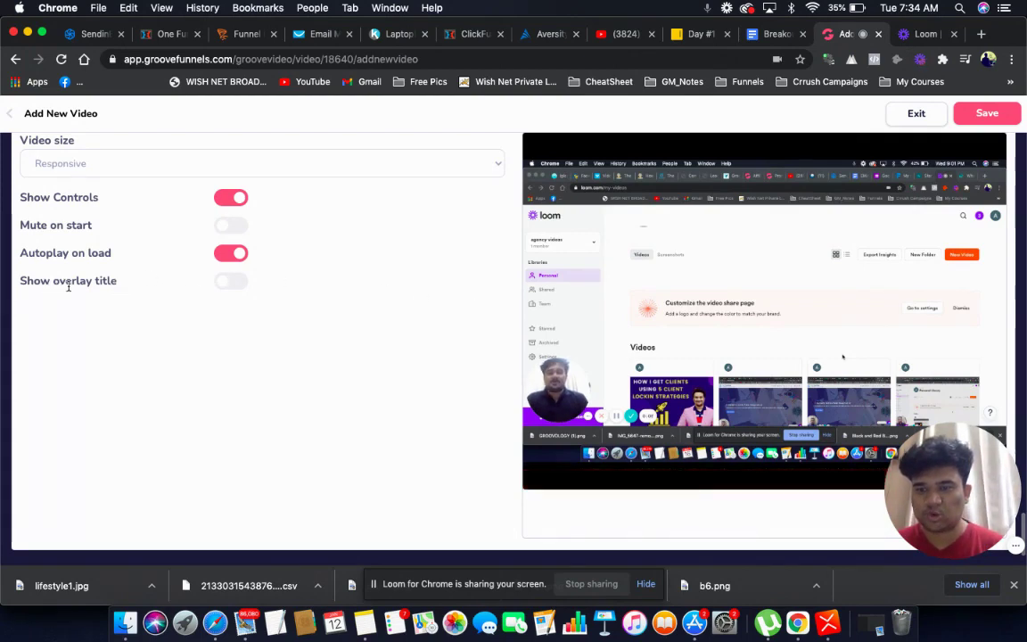
Enable Show overlay title and set the overlay text to "this is a test video"
click(237, 284)
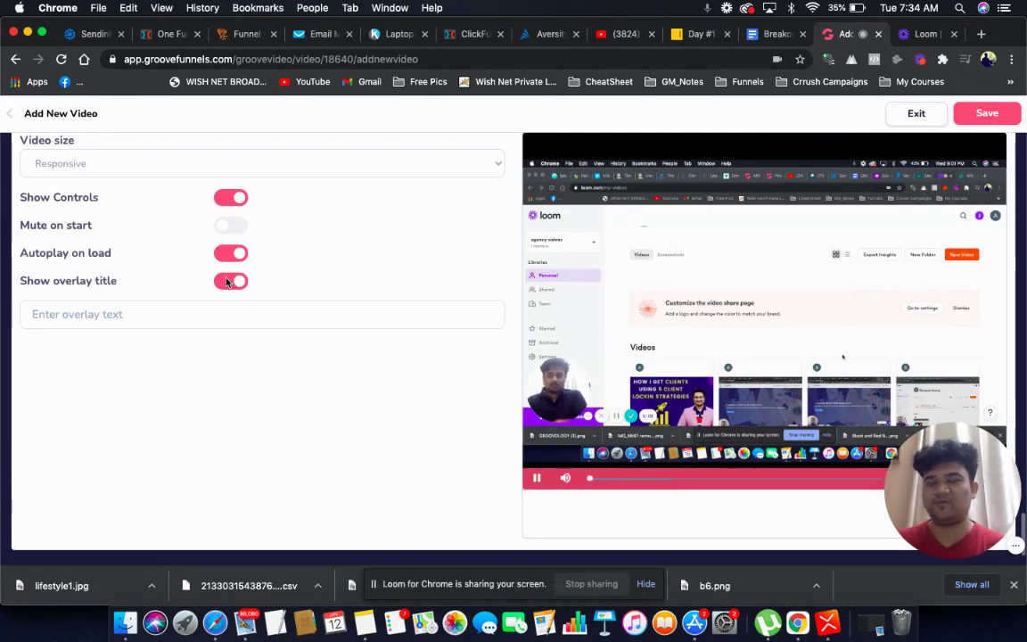
click(227, 282)
click(232, 284)
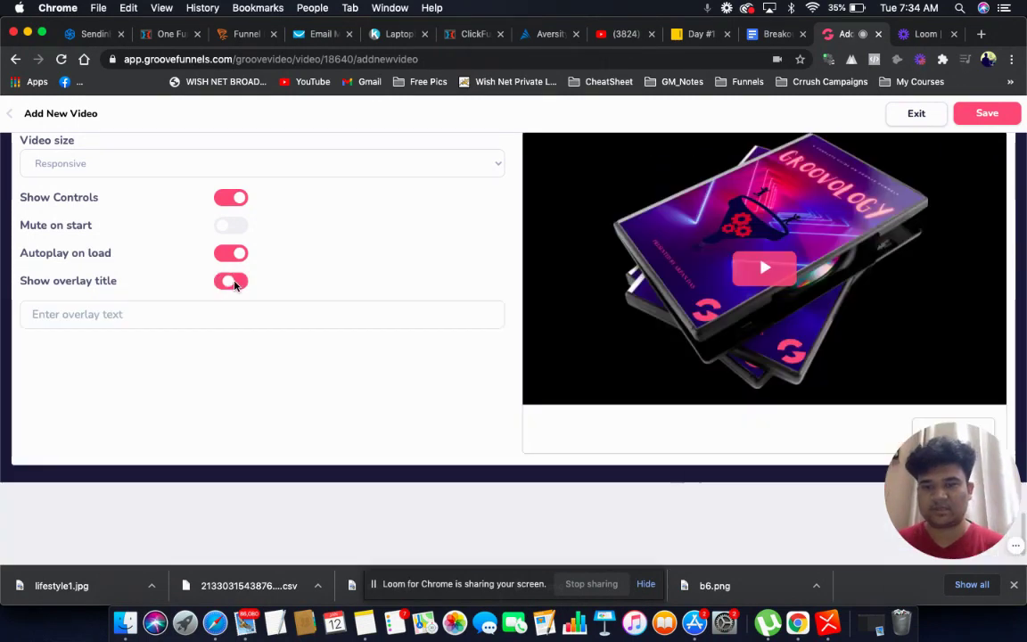
click(142, 313)
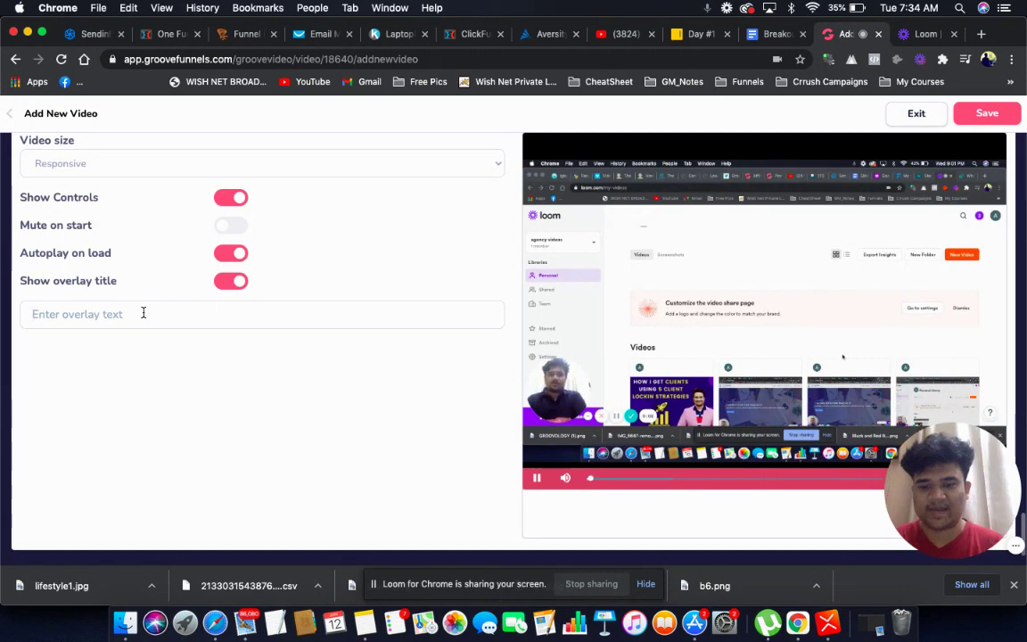
text(th)
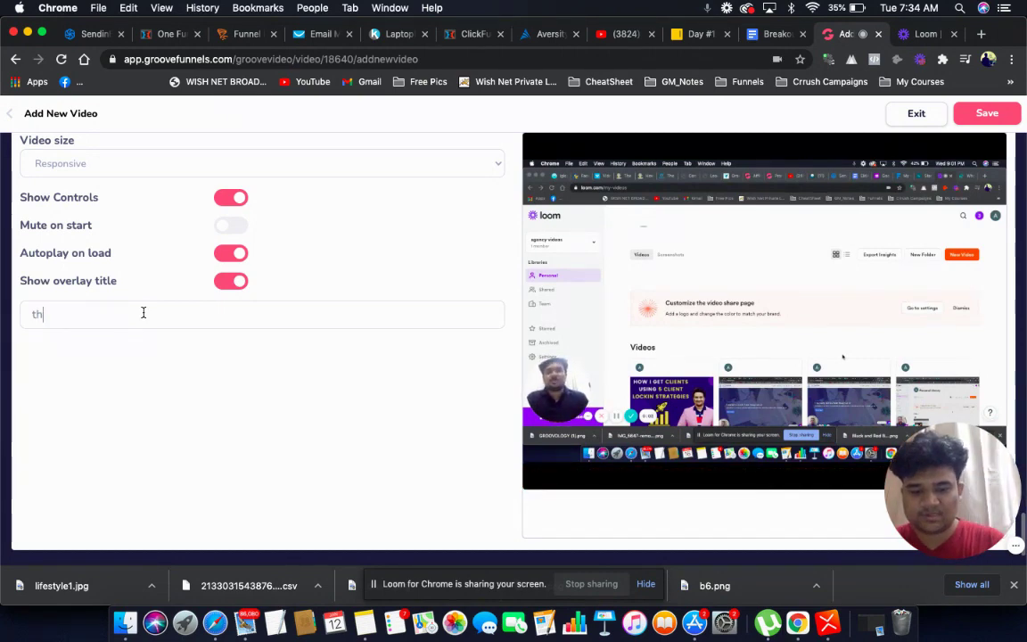
text(is is)
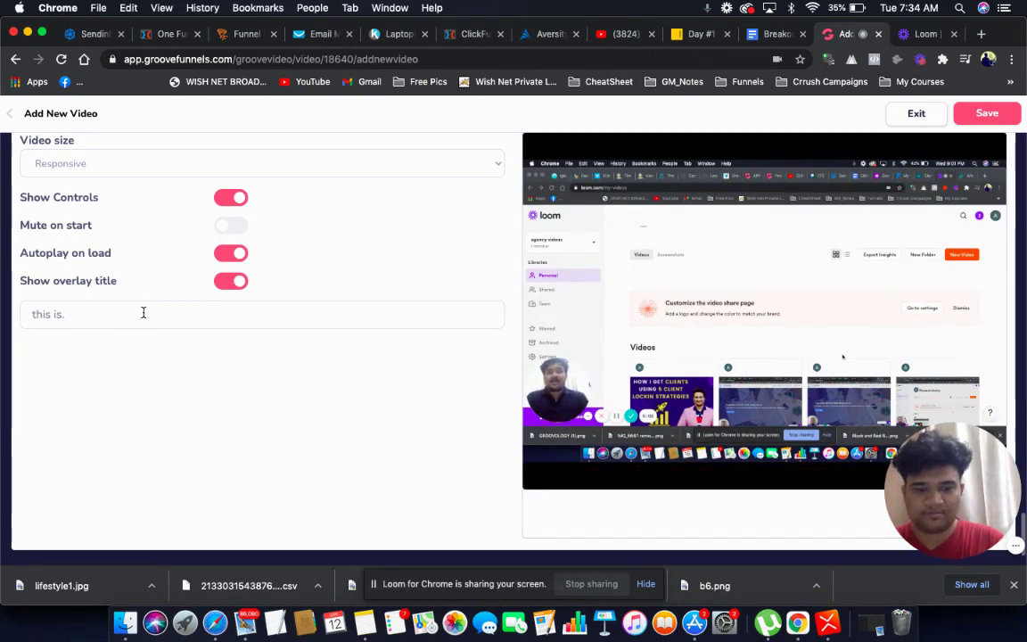
text( a test)
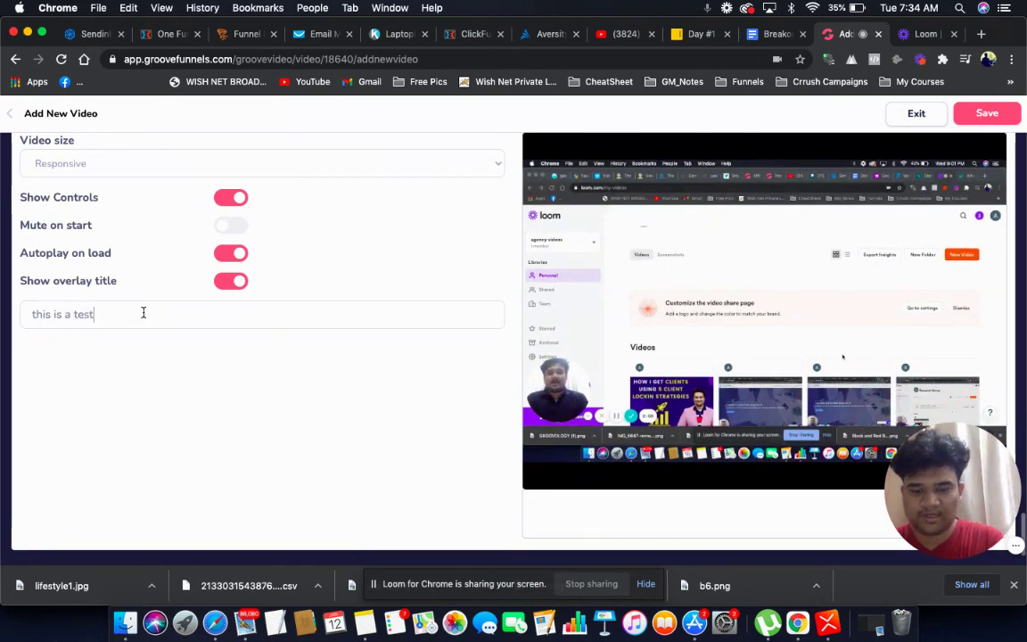
text( video)
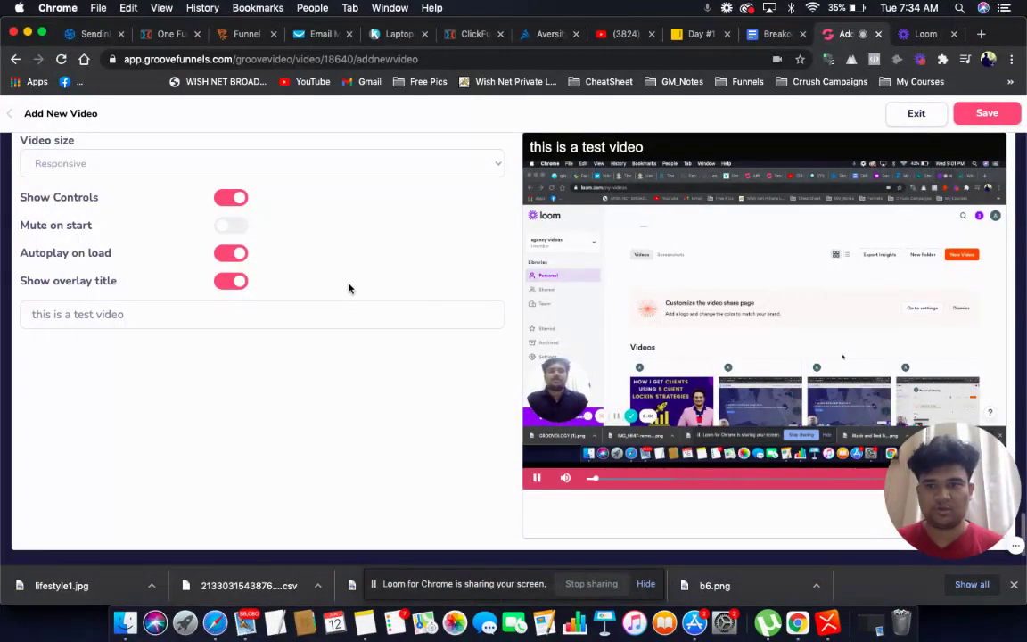
Proceed to the Video Elements stage and look over the available element types
scroll(349, 289, up, 3)
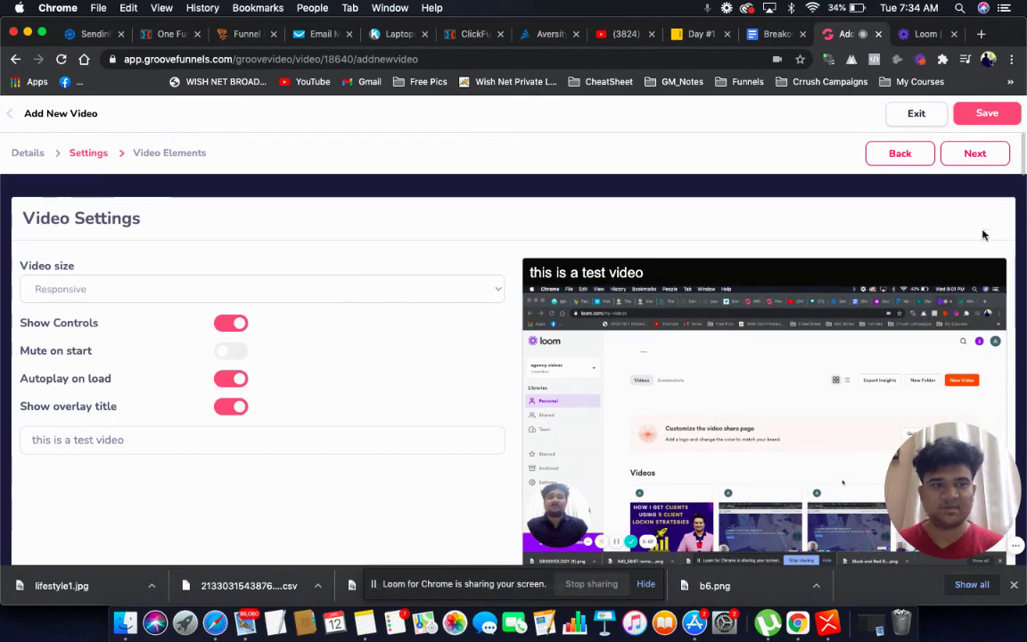
click(989, 159)
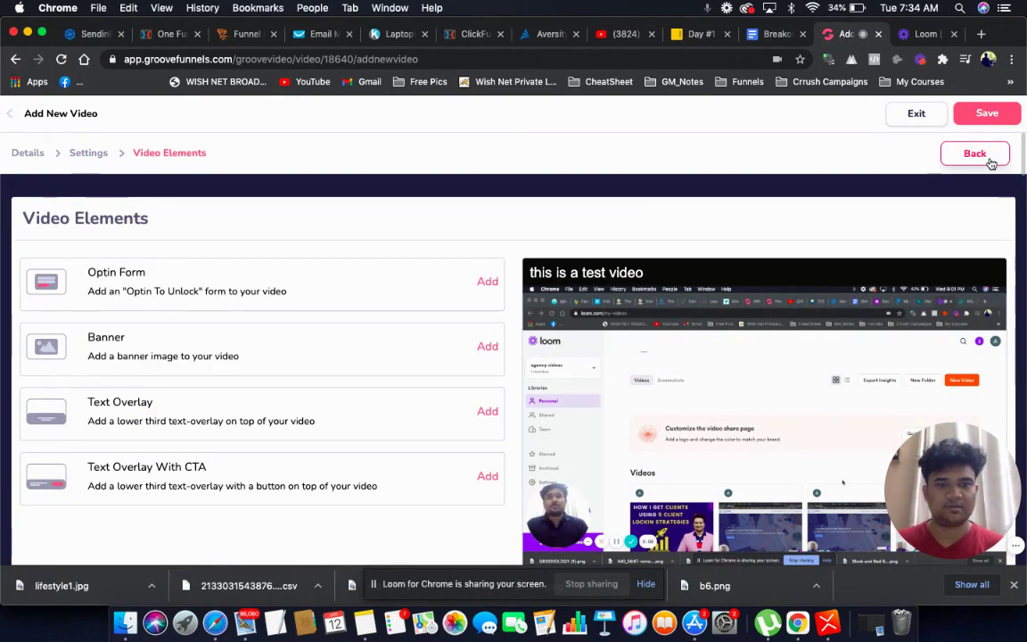
scroll(576, 189, down, 2)
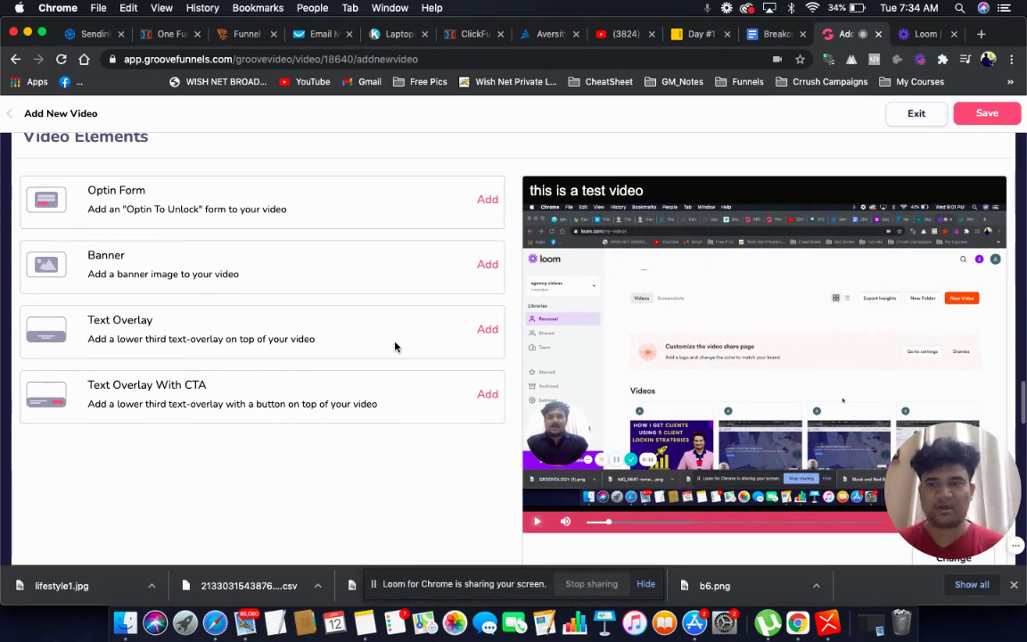
scroll(395, 347, up, 2)
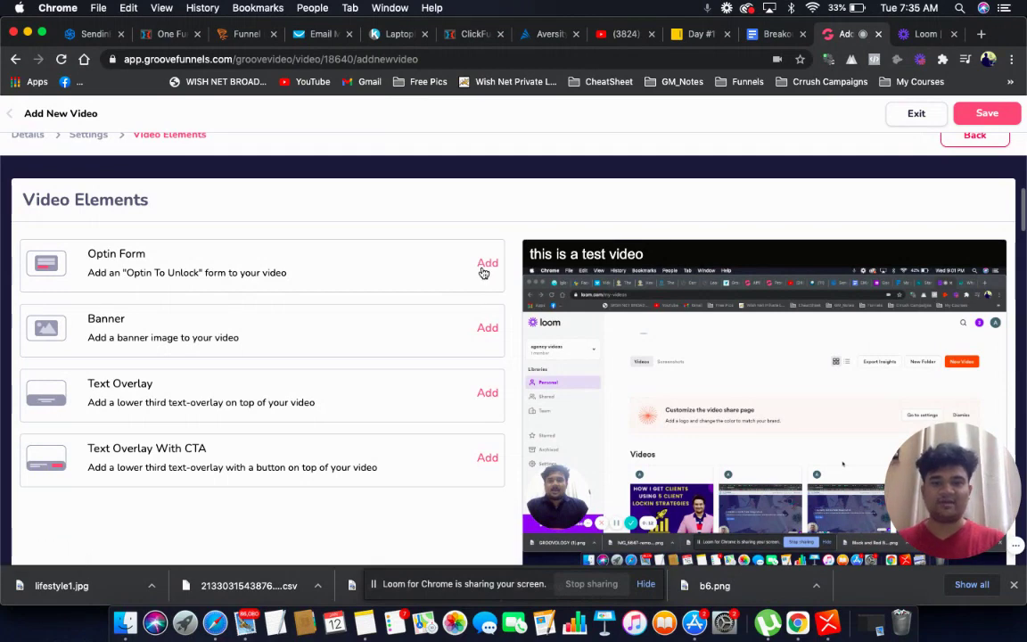
Add an Optin Form that displays at 2 seconds with the headline "Provide your details", leaving the skip button off
click(484, 267)
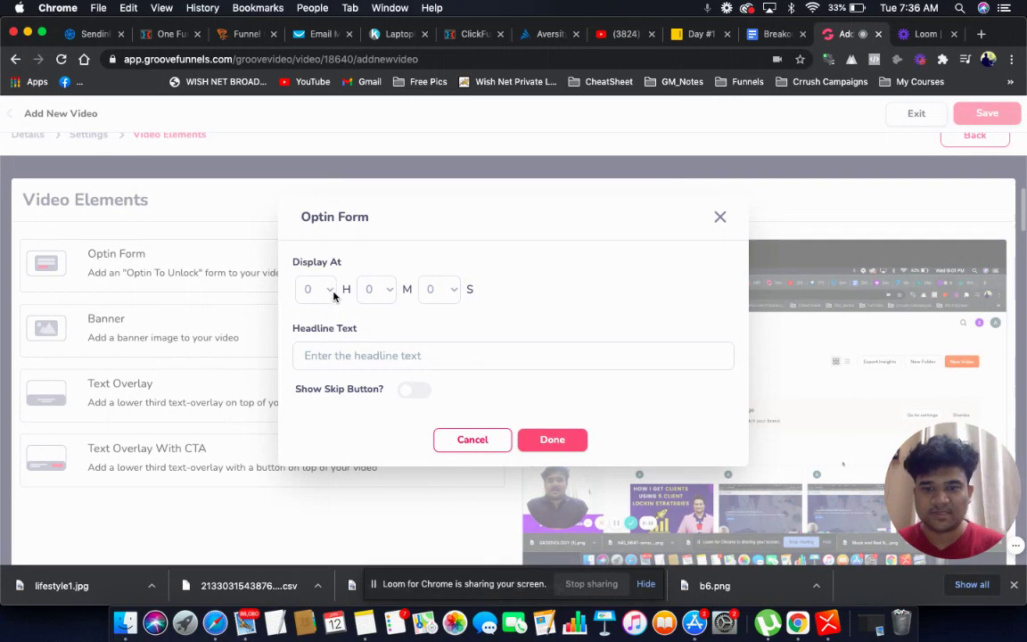
click(452, 292)
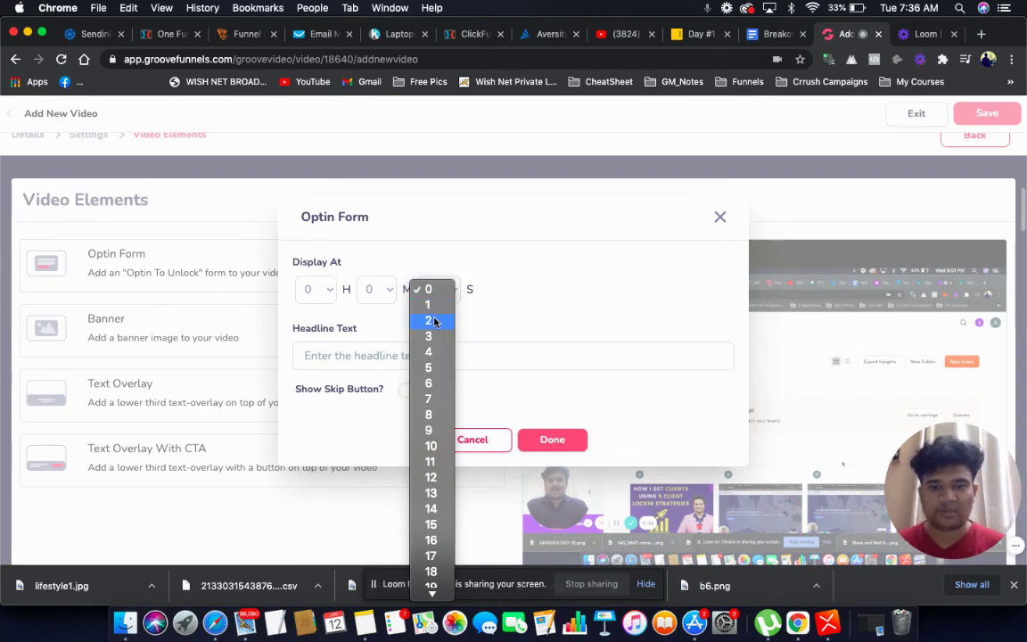
click(435, 321)
click(367, 356)
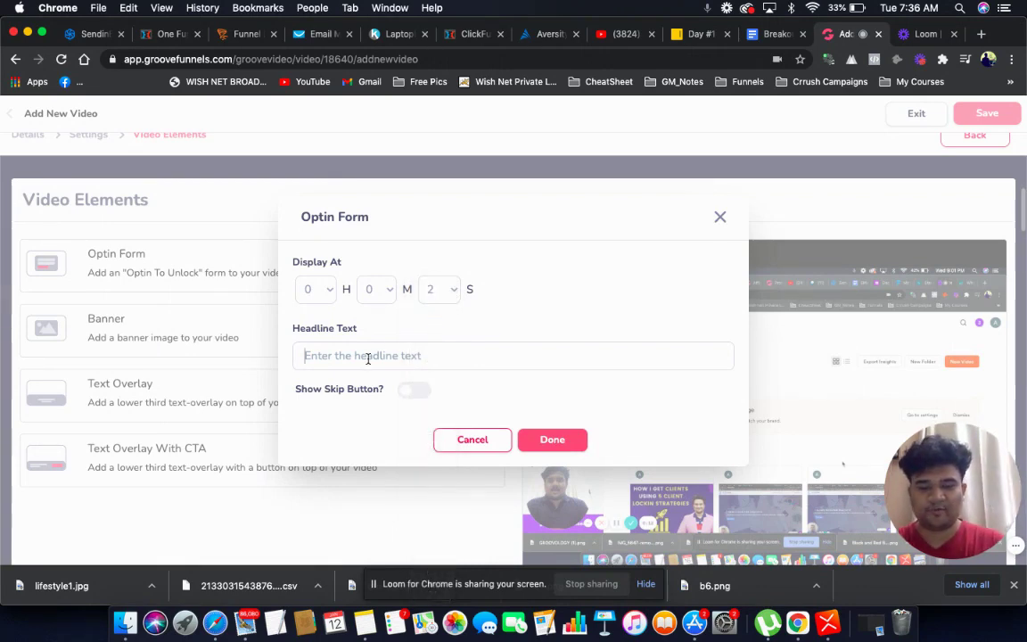
text(Provide your details)
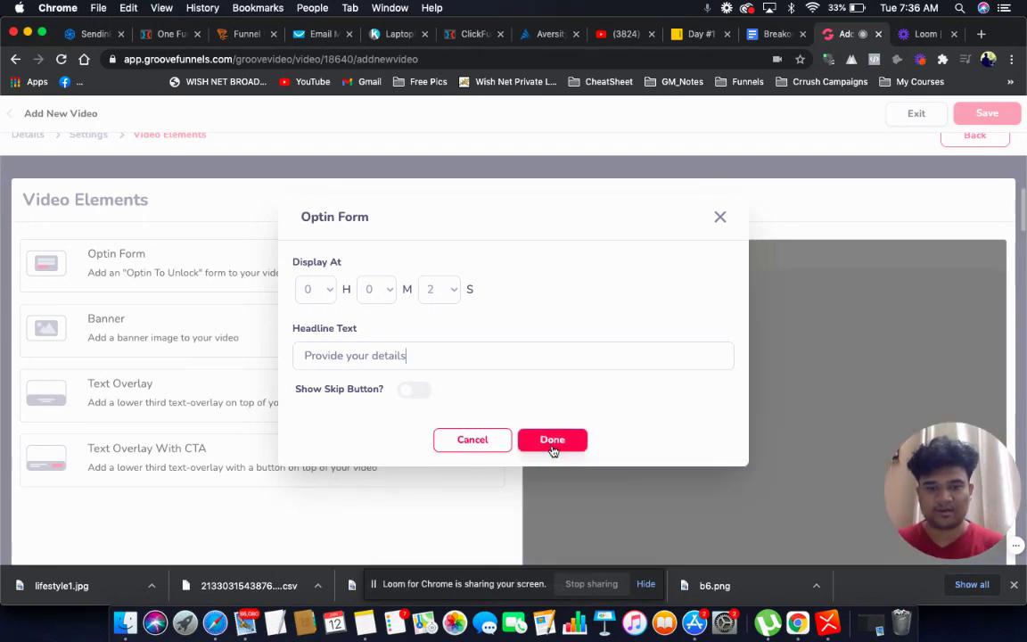
click(552, 444)
Test the opt-in form in the video preview by submitting a sample name and e-mail, and pause the playback
scroll(606, 395, down, 2)
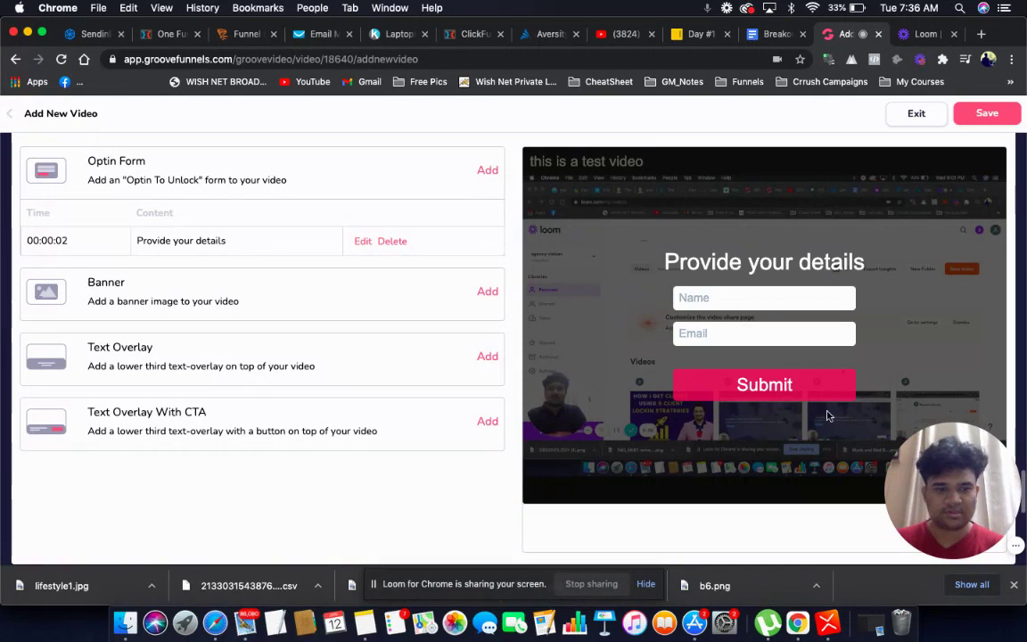
drag(924, 478, 32, 617)
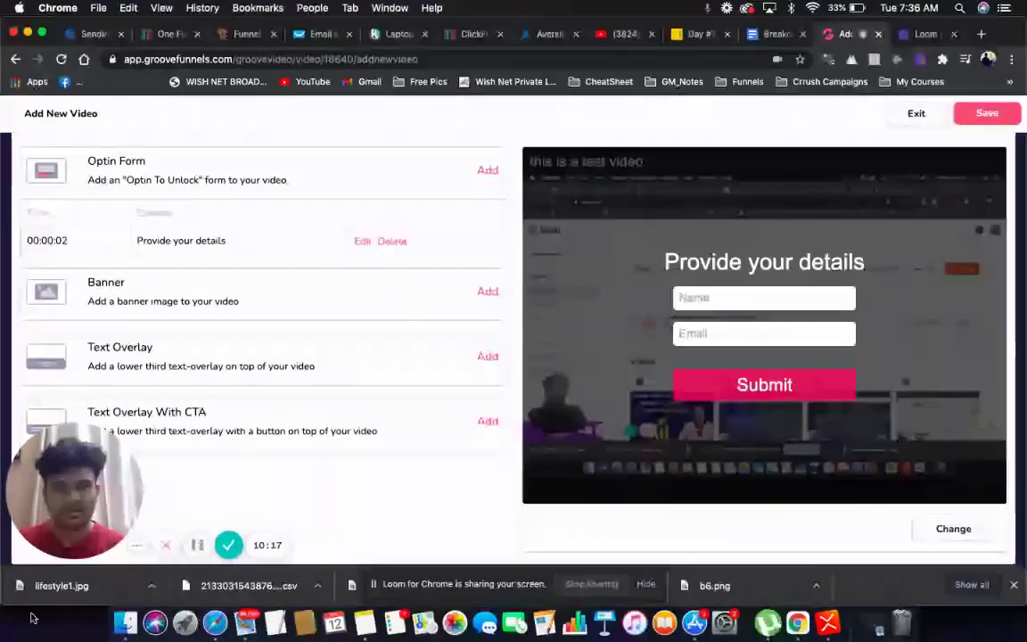
click(732, 299)
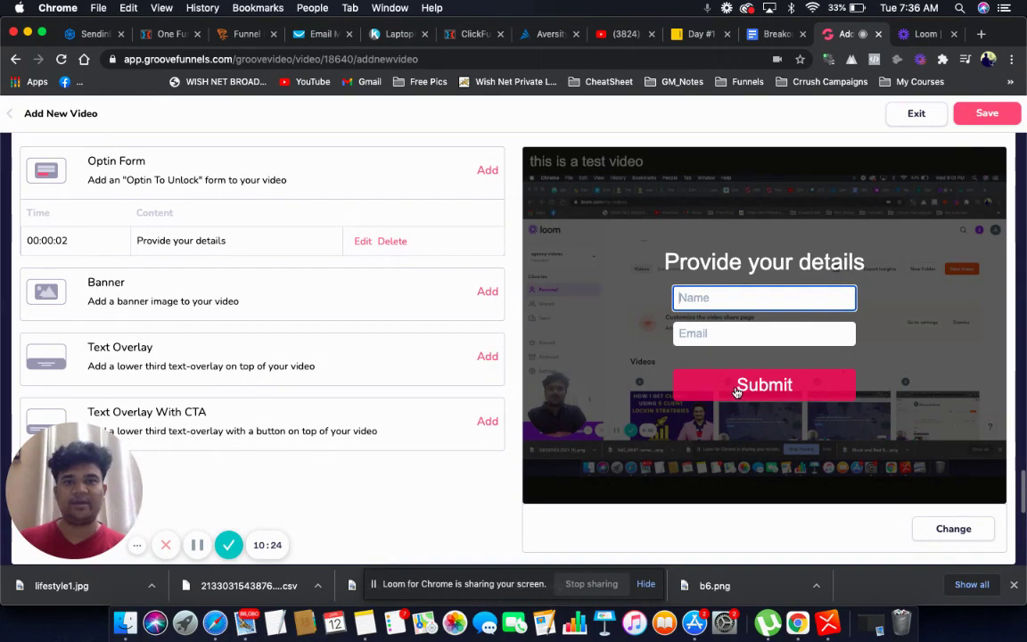
text(asas)
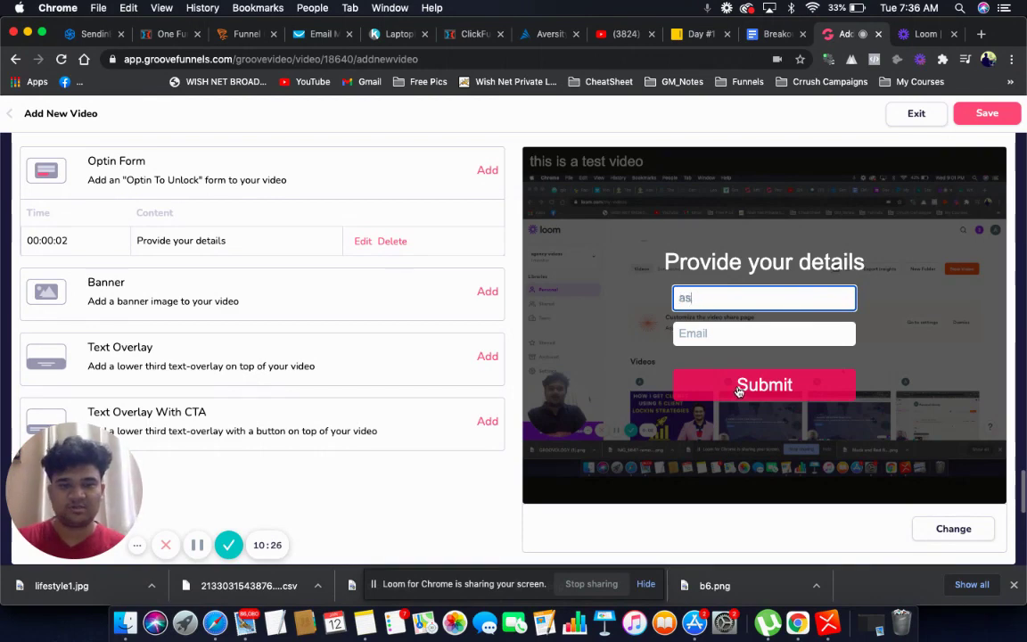
click(722, 342)
text(sas)
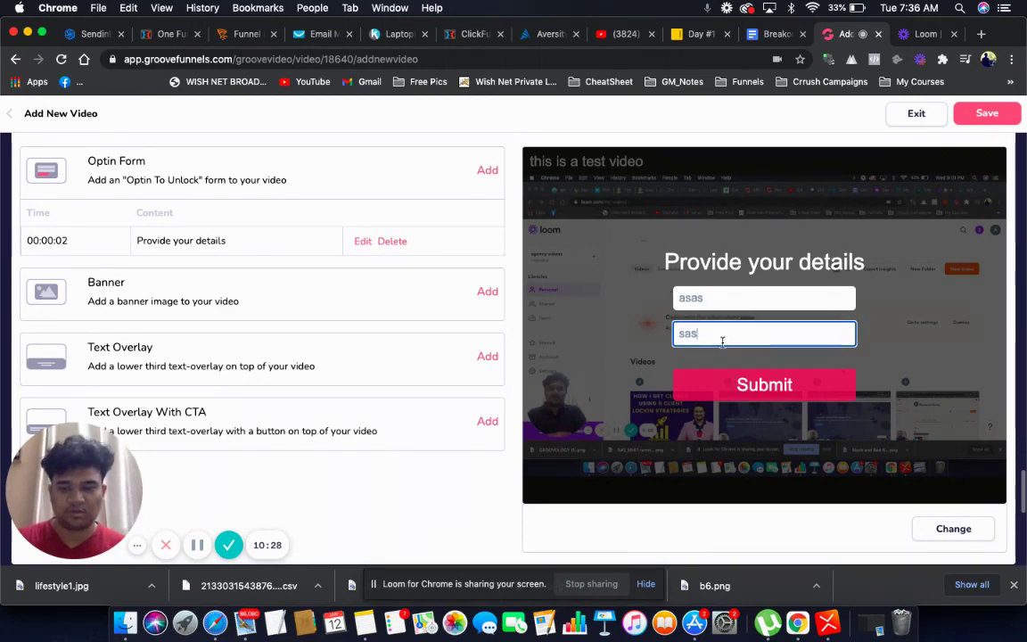
text(@ss.com)
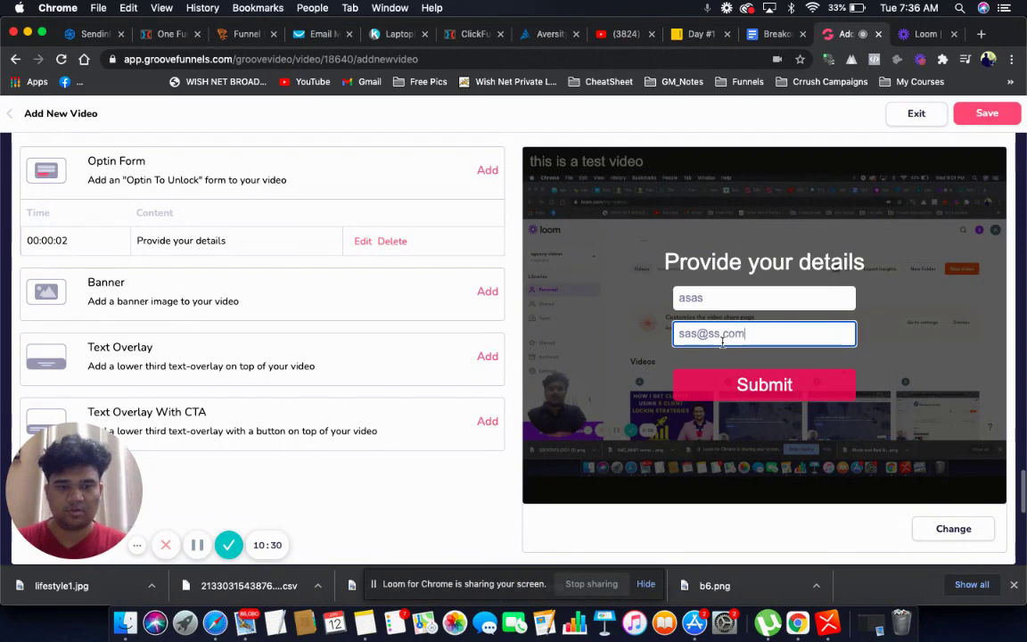
click(752, 379)
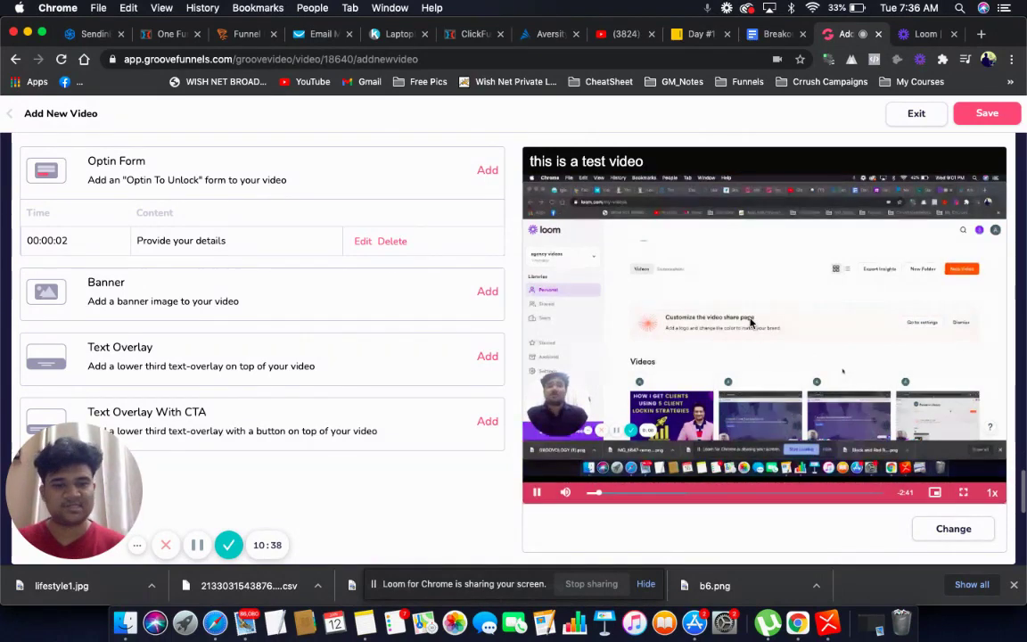
click(541, 492)
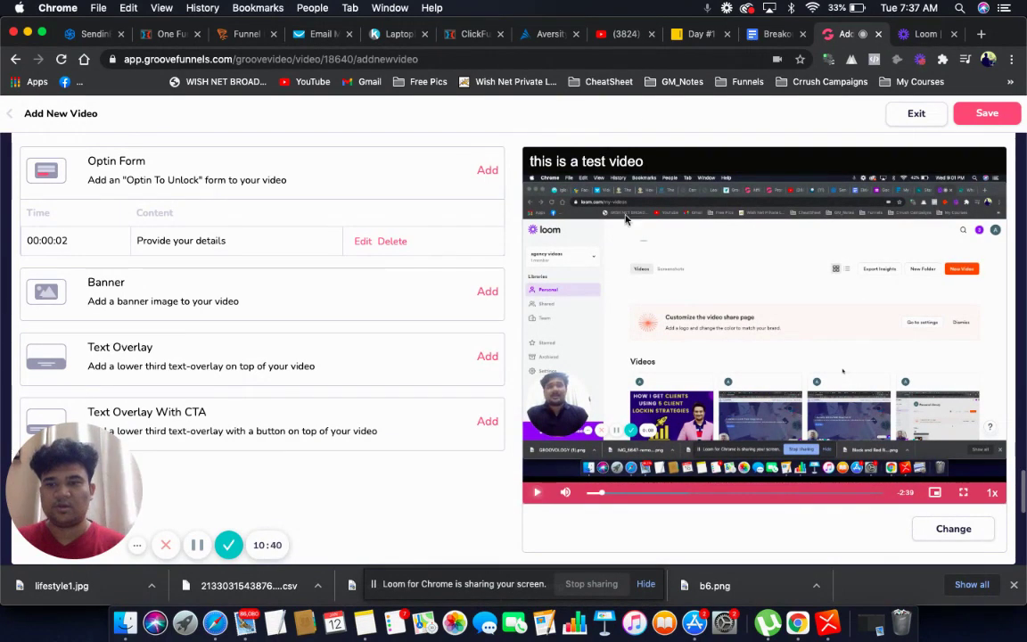
Start a Banner element that displays at 5 seconds, using the Million$Mails picture from the image library
scroll(411, 205, down, 1)
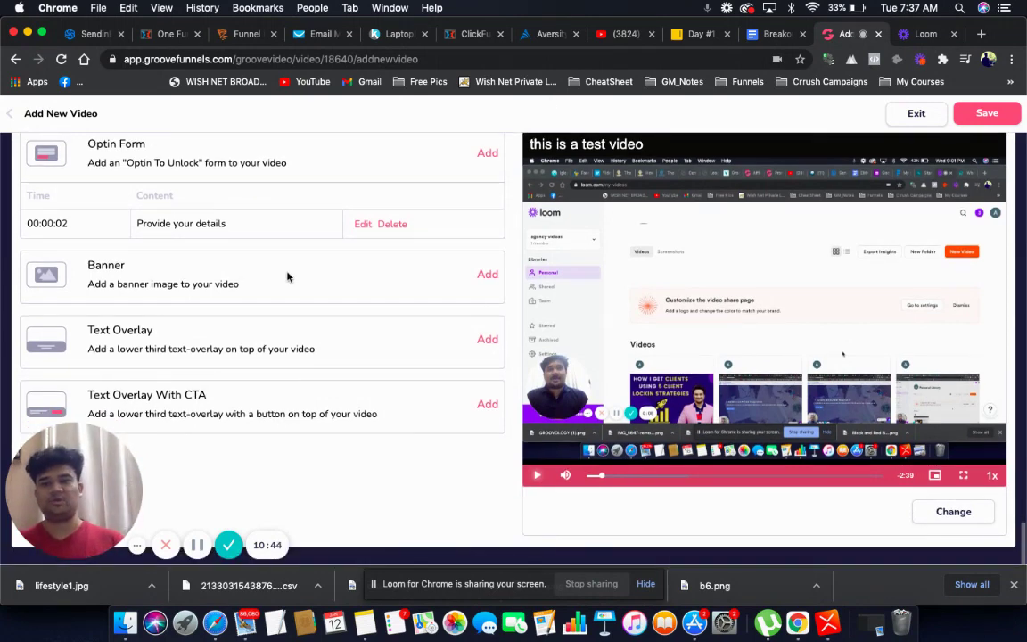
click(488, 276)
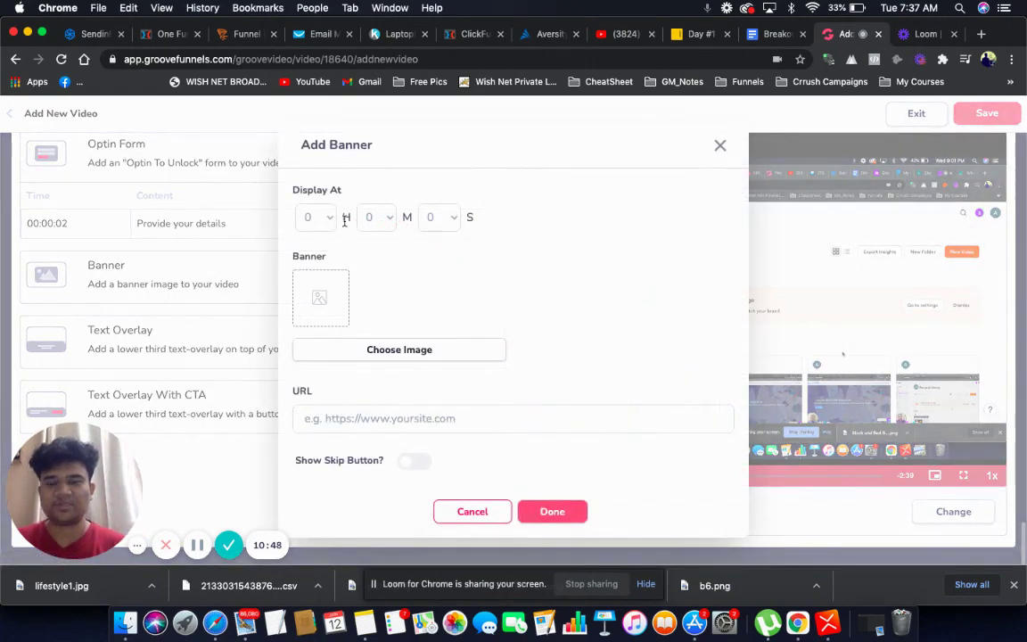
click(453, 223)
click(446, 295)
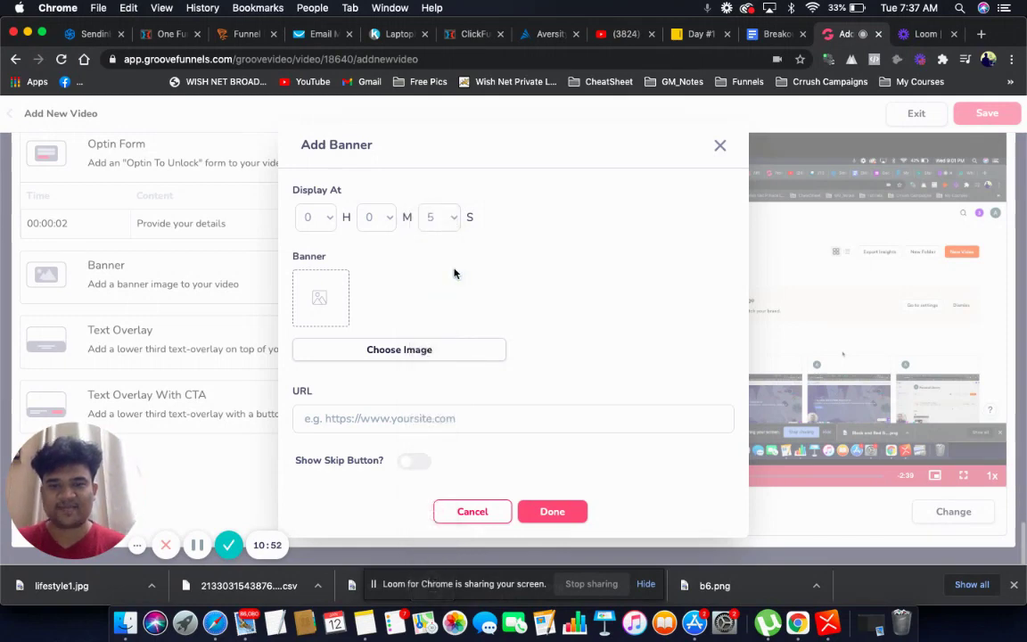
click(351, 356)
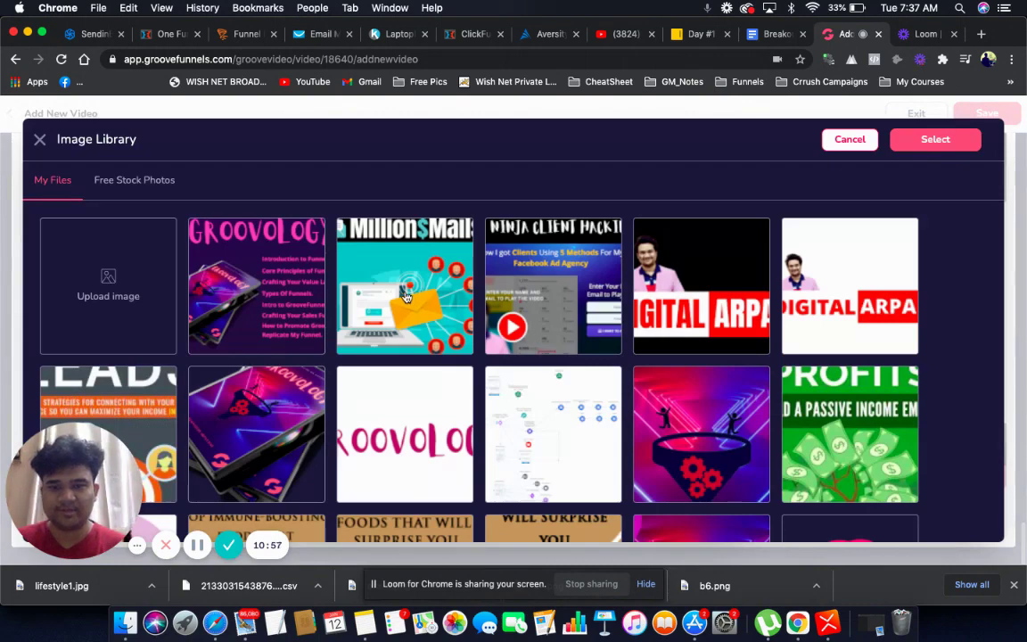
click(406, 294)
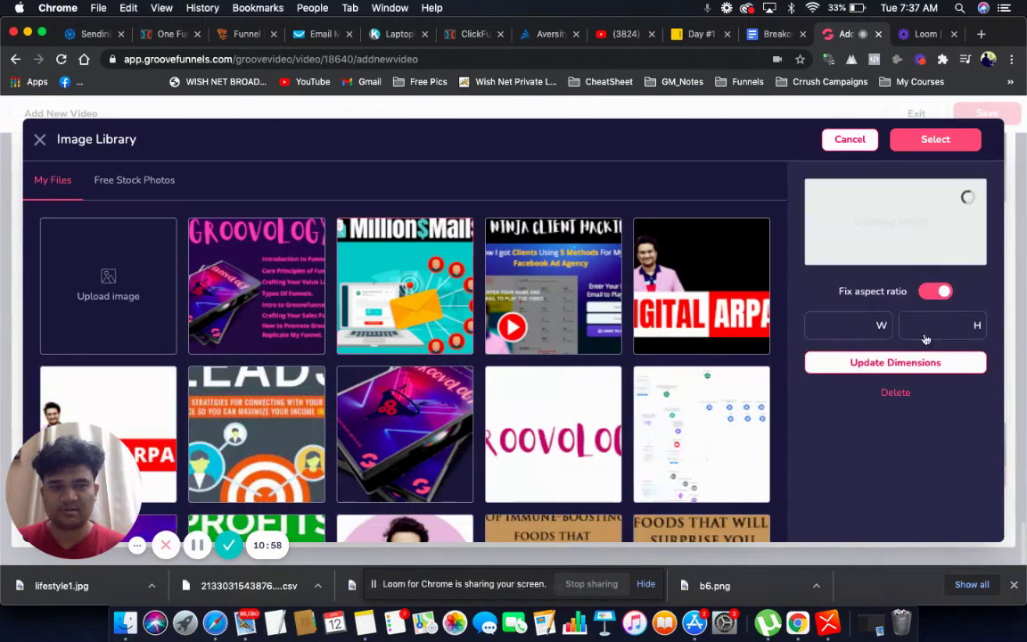
click(934, 141)
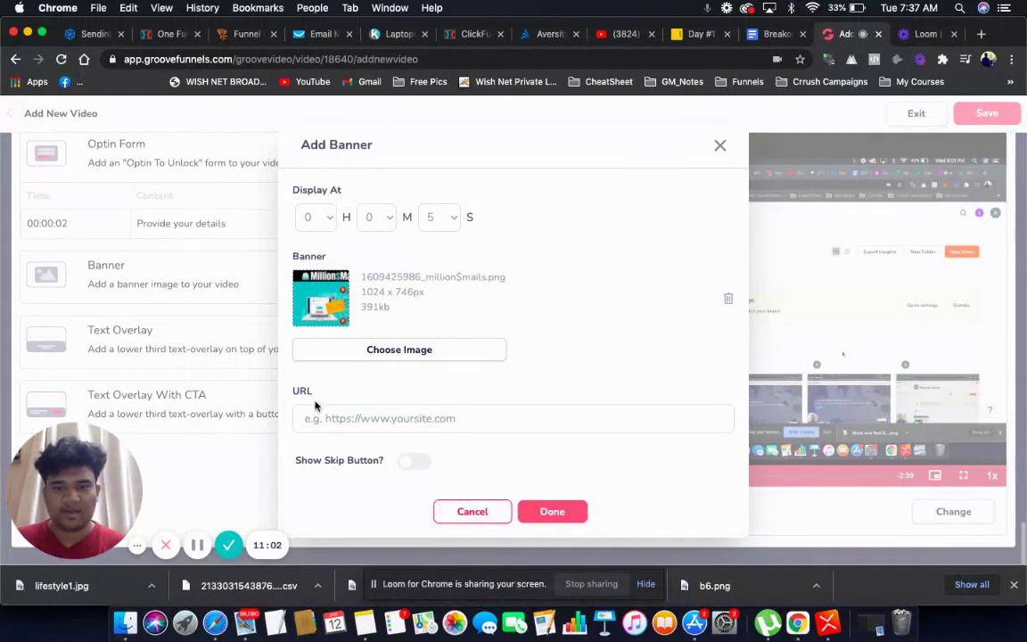
click(327, 420)
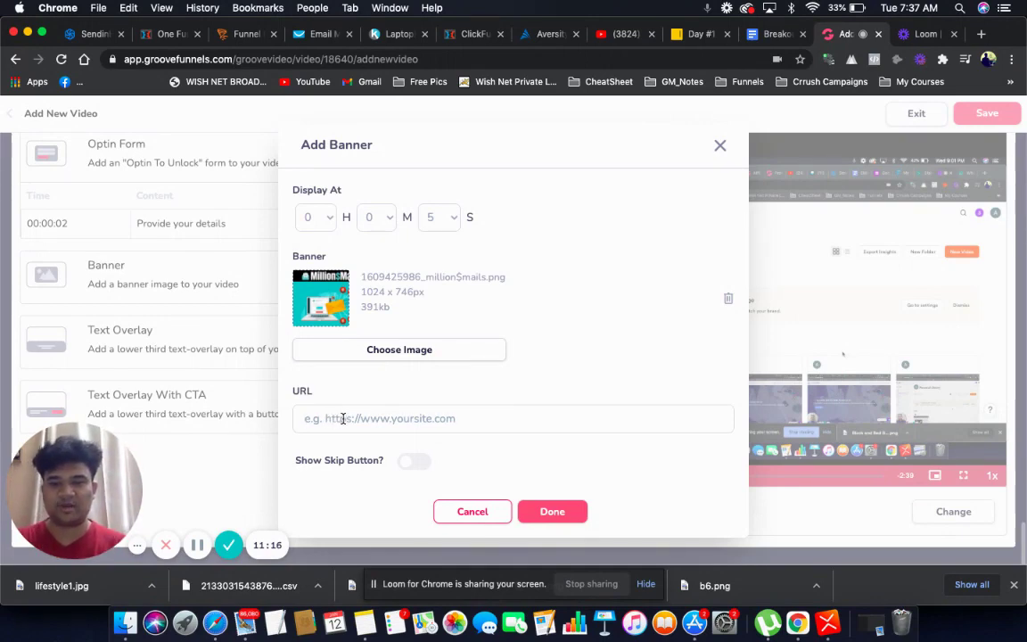
text(https://)
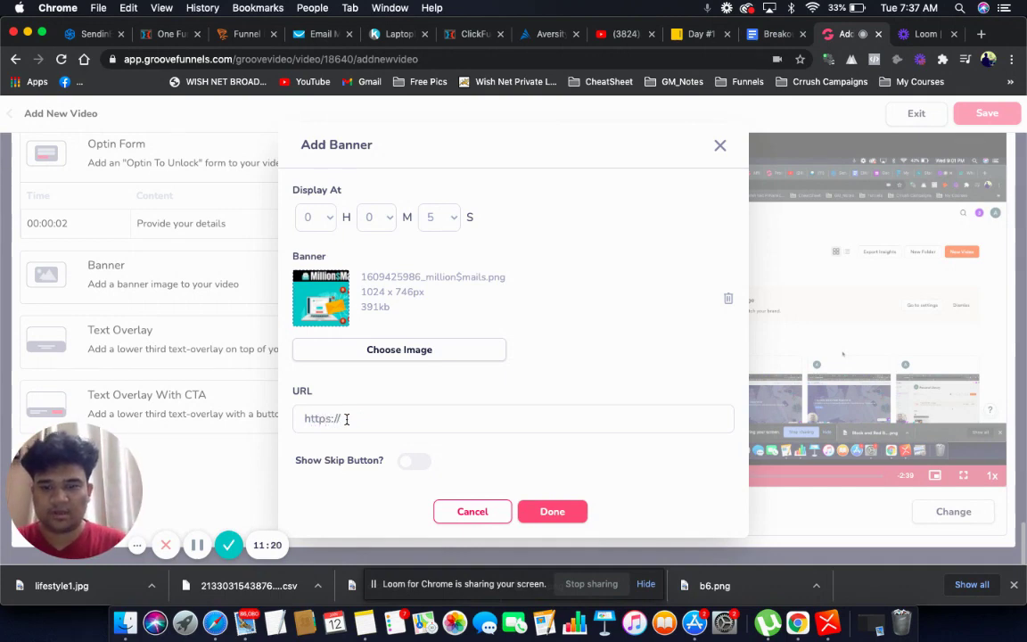
text(www.)
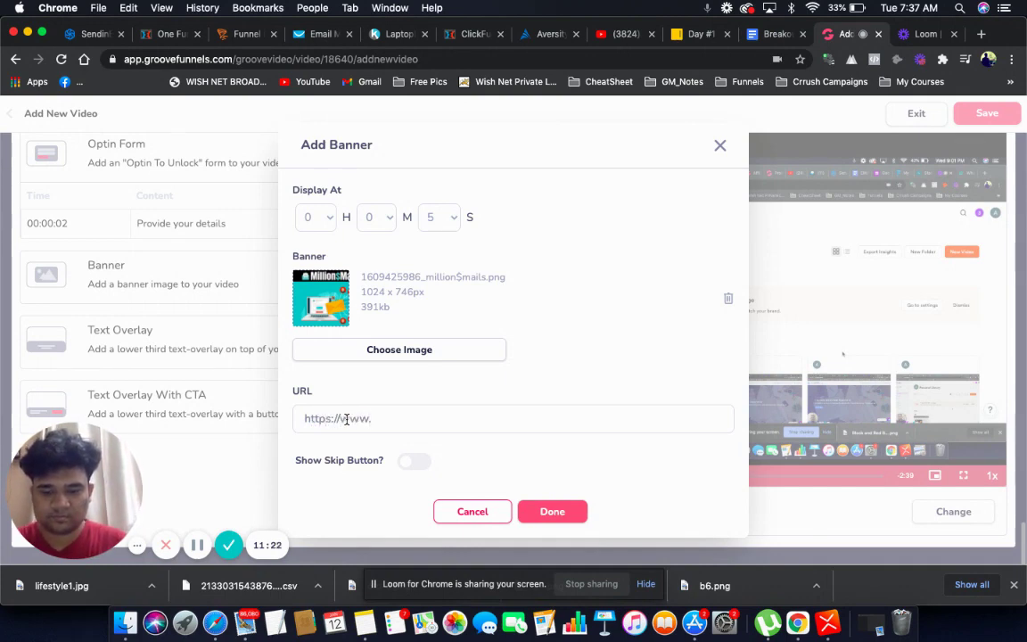
text(digi)
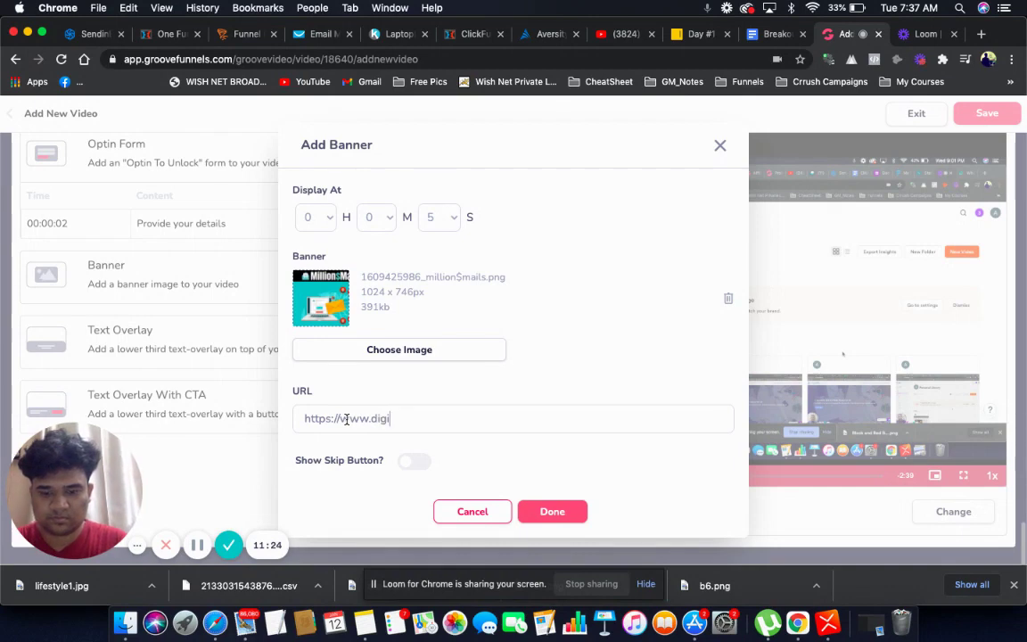
text(talarpa)
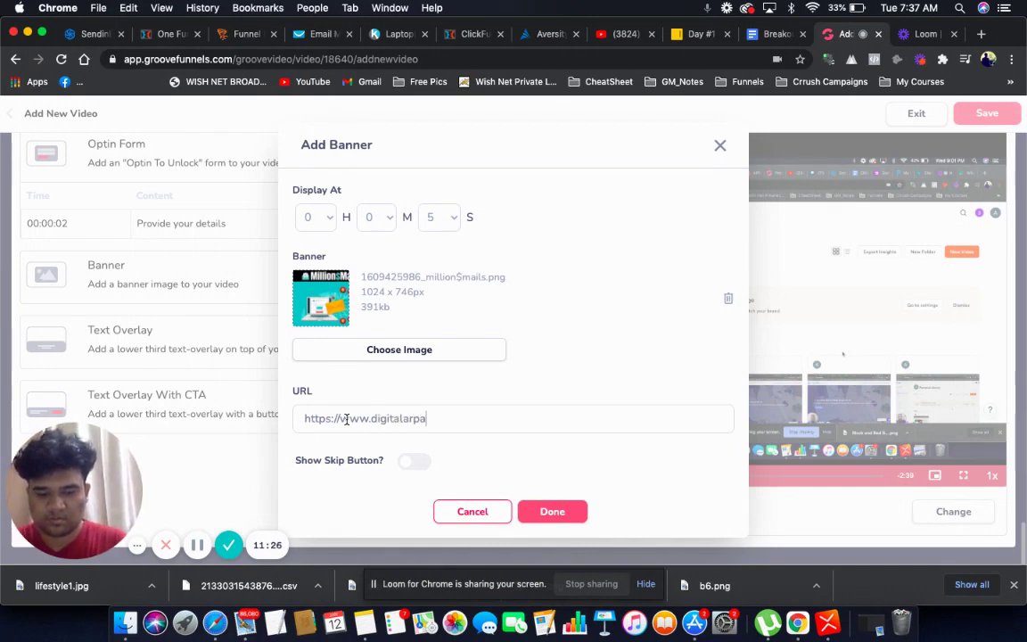
text(n.com)
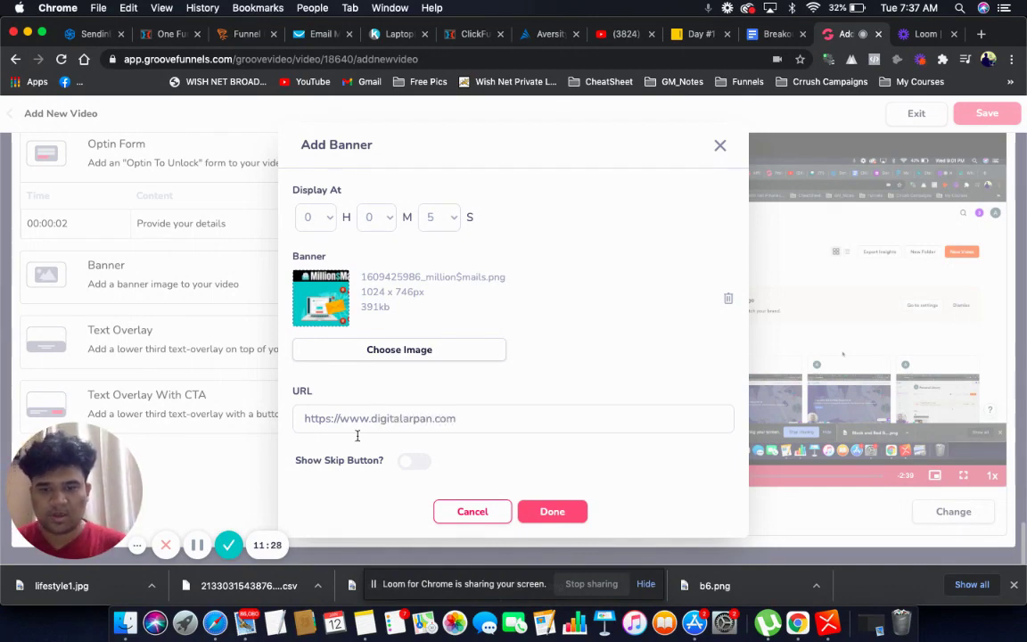
click(407, 465)
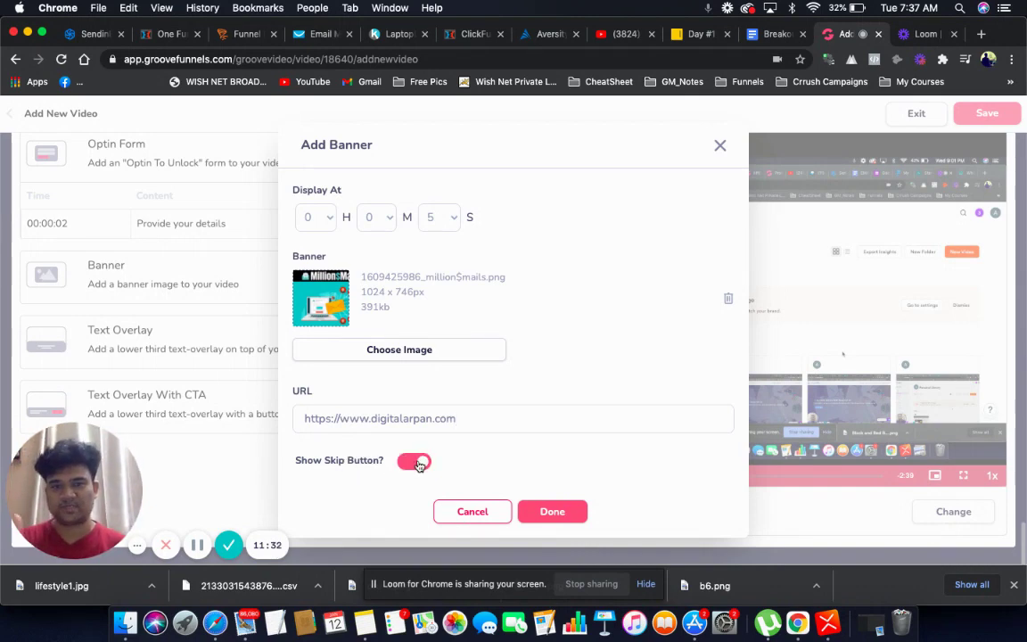
click(541, 511)
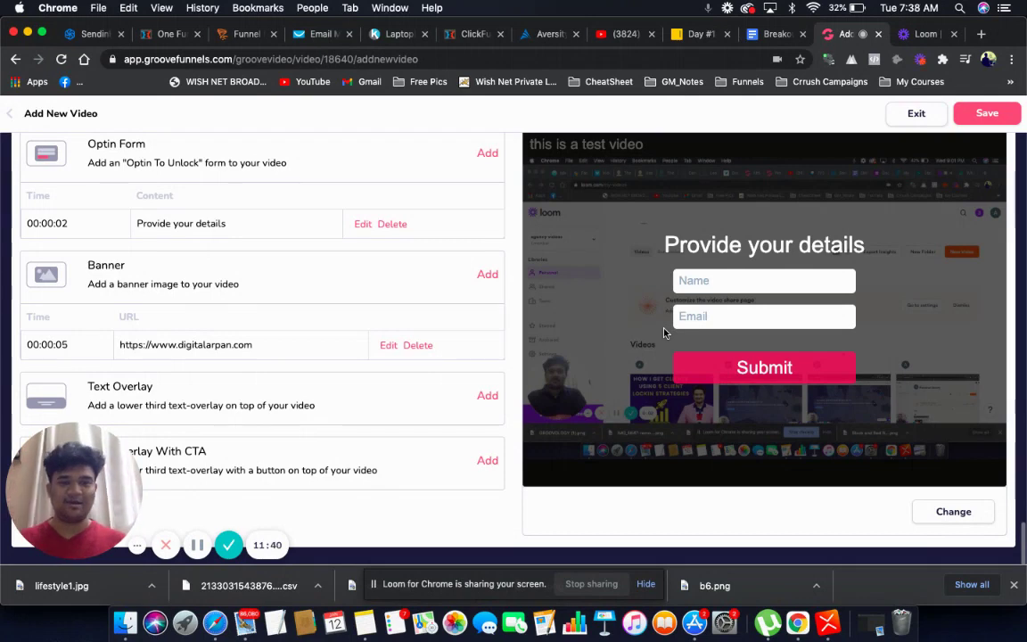
Test the banner in the preview by submitting sample opt-in details, skipping the banner when it shows, and pausing the video
click(730, 279)
text(sasa)
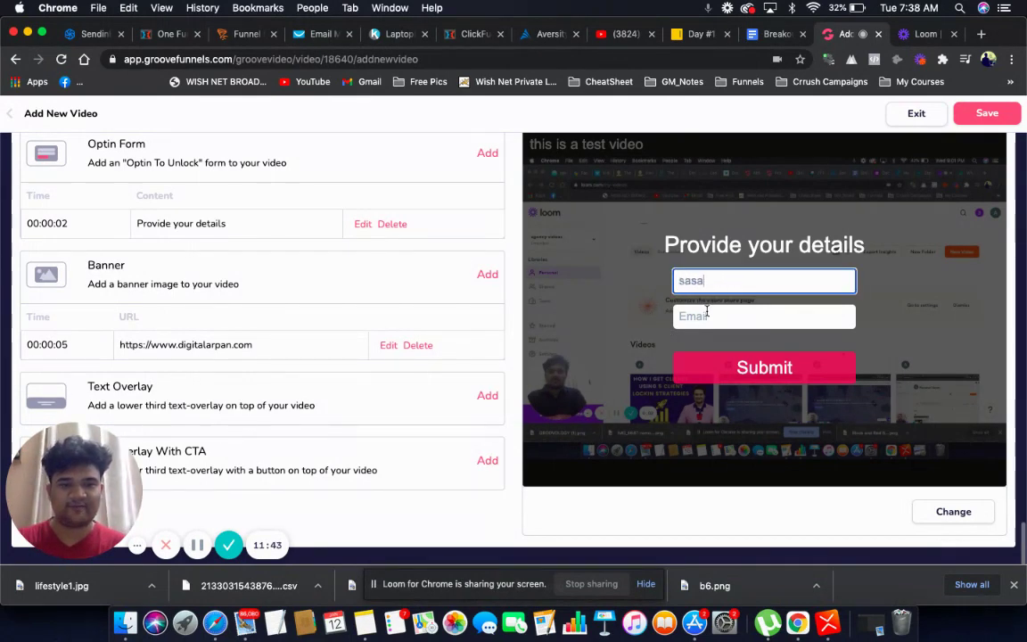
click(704, 312)
text(sasa@ss.com)
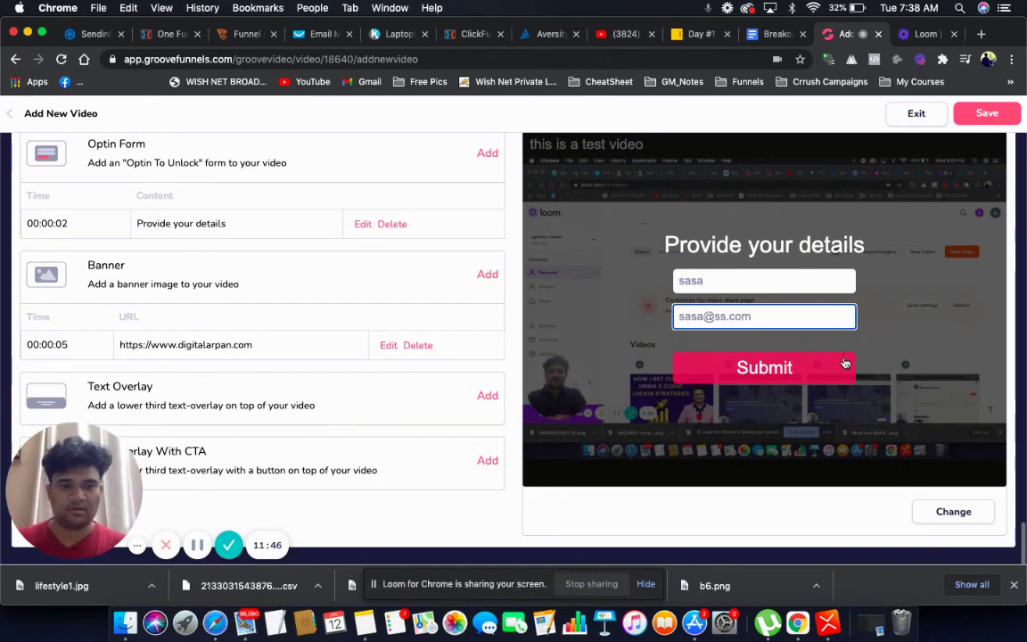
click(831, 370)
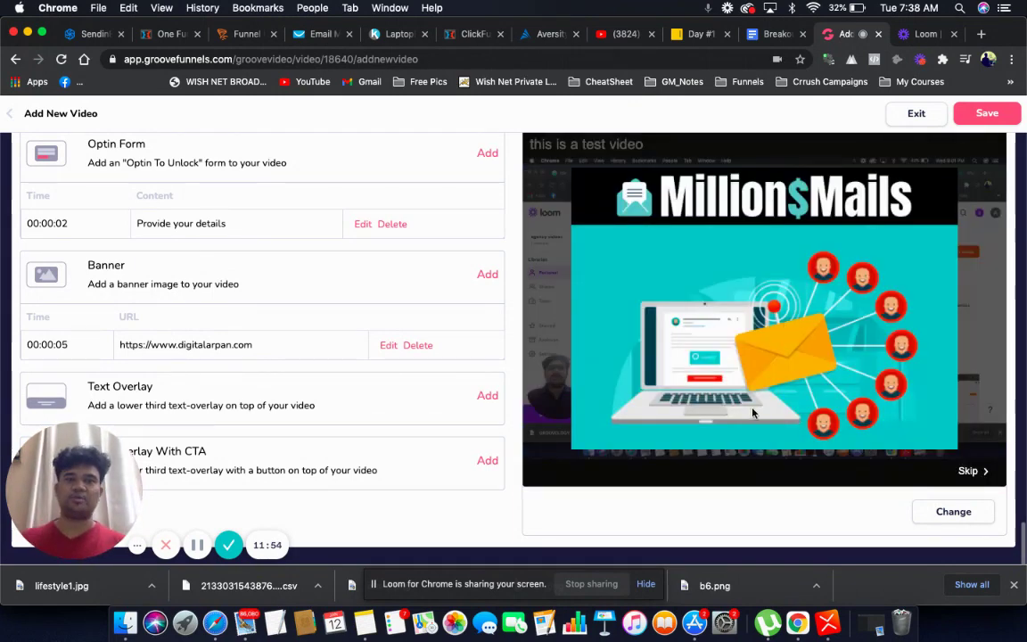
click(976, 477)
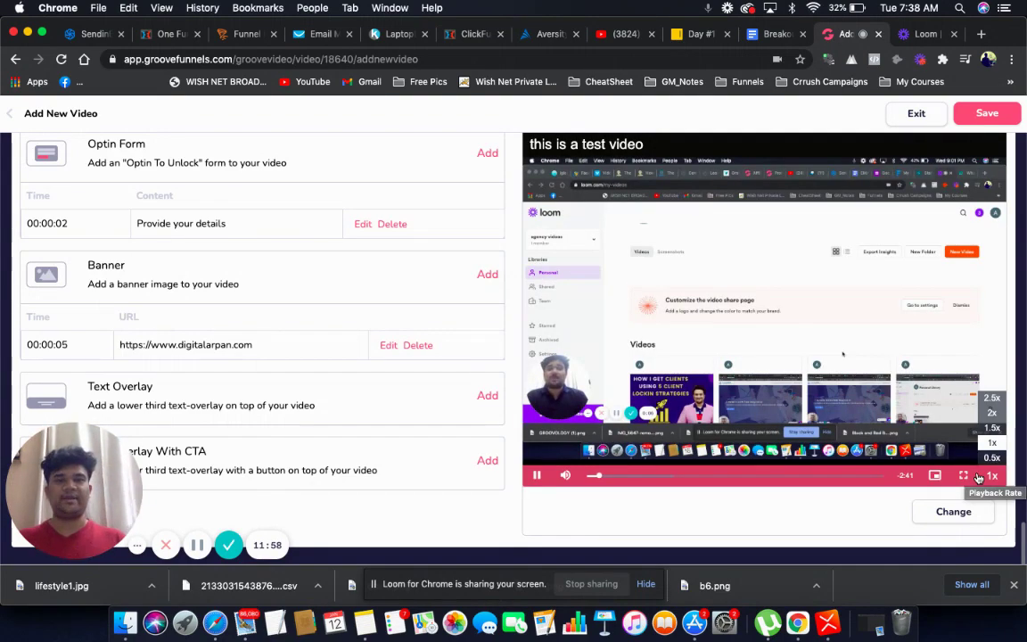
click(778, 318)
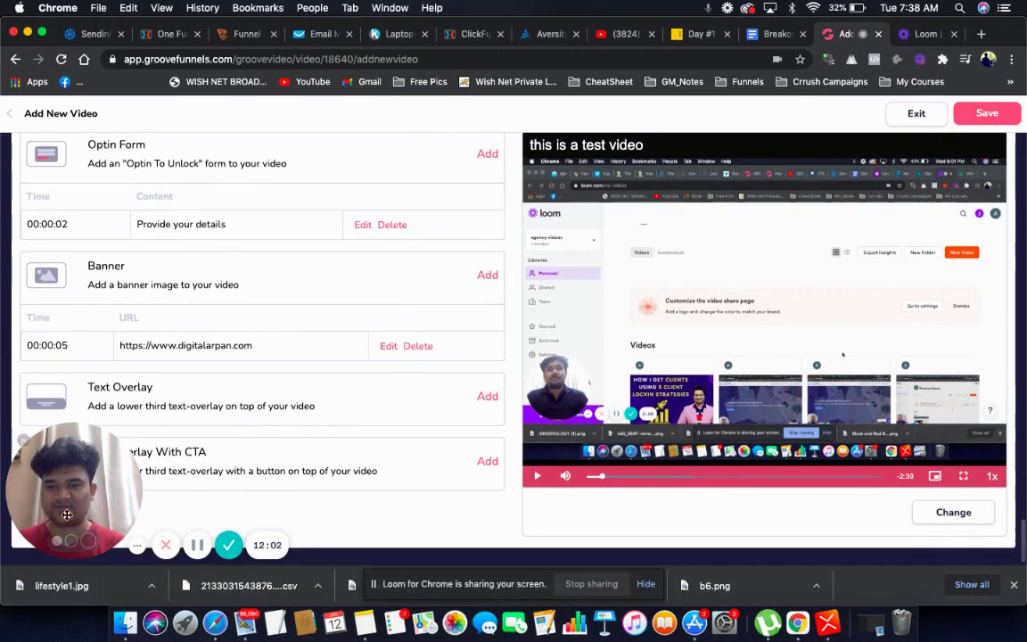
drag(121, 544, 880, 524)
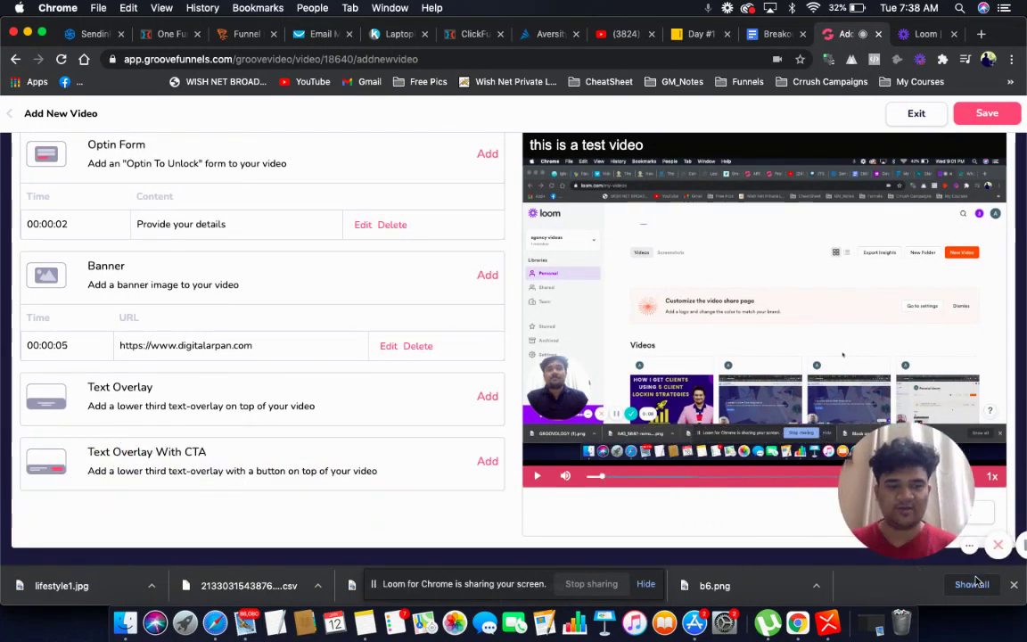
Start a Text Overlay element that displays from 7 seconds till 10 seconds
click(487, 397)
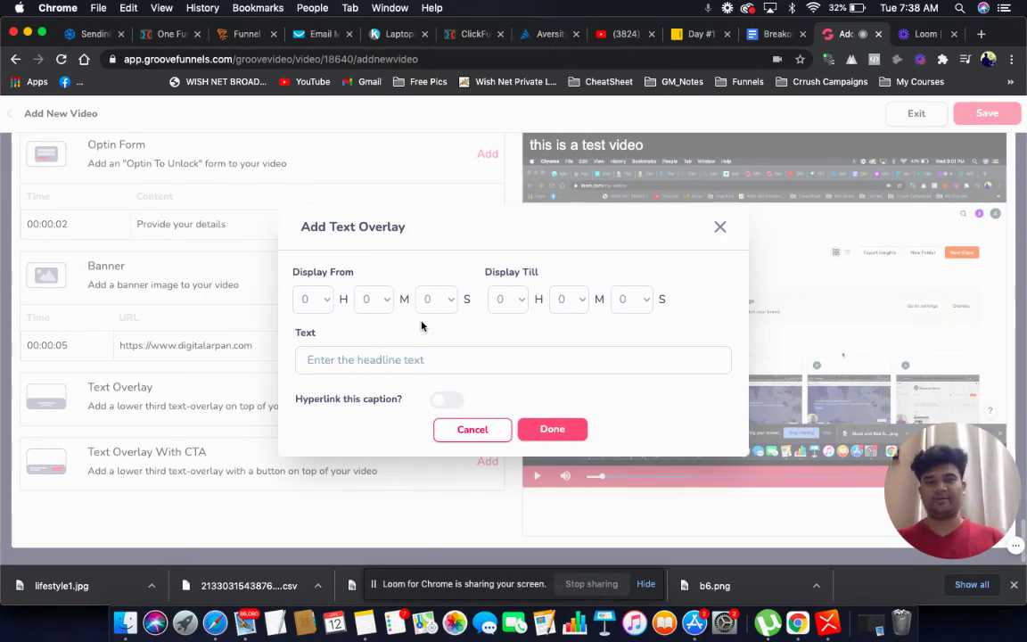
click(433, 299)
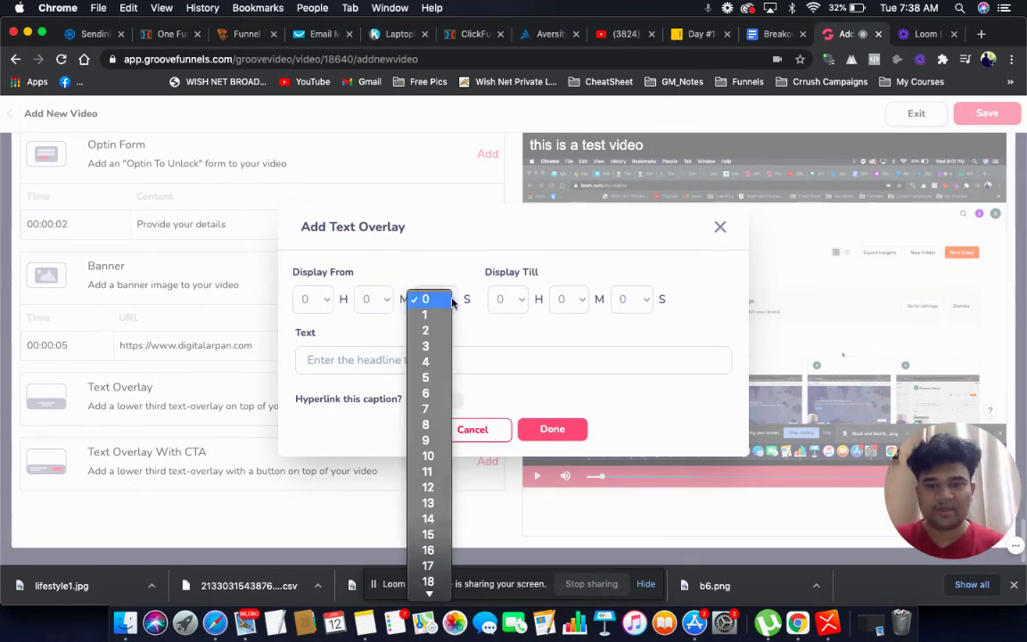
click(426, 410)
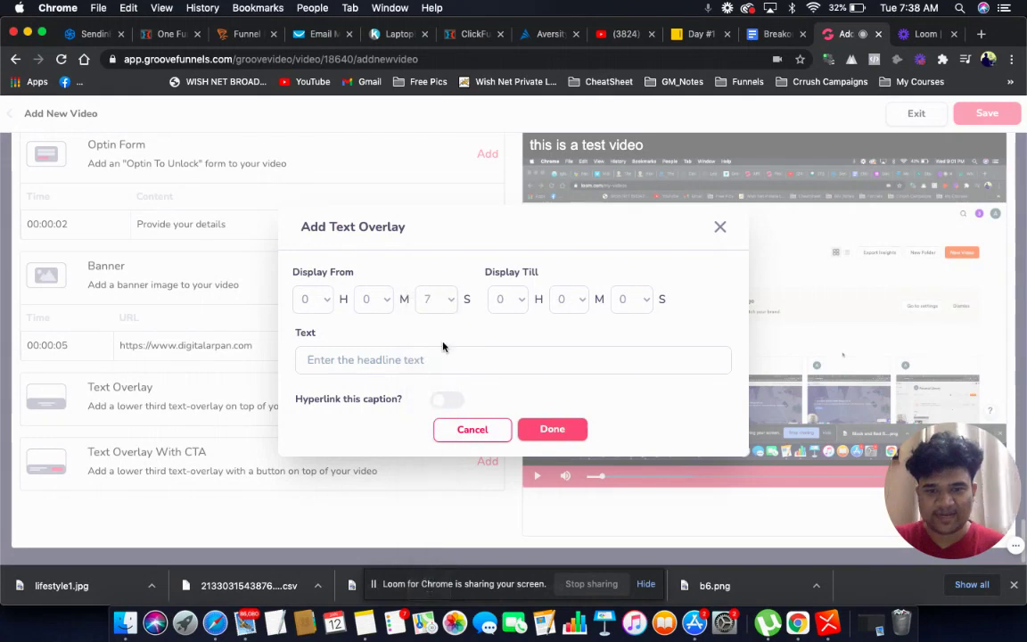
click(644, 304)
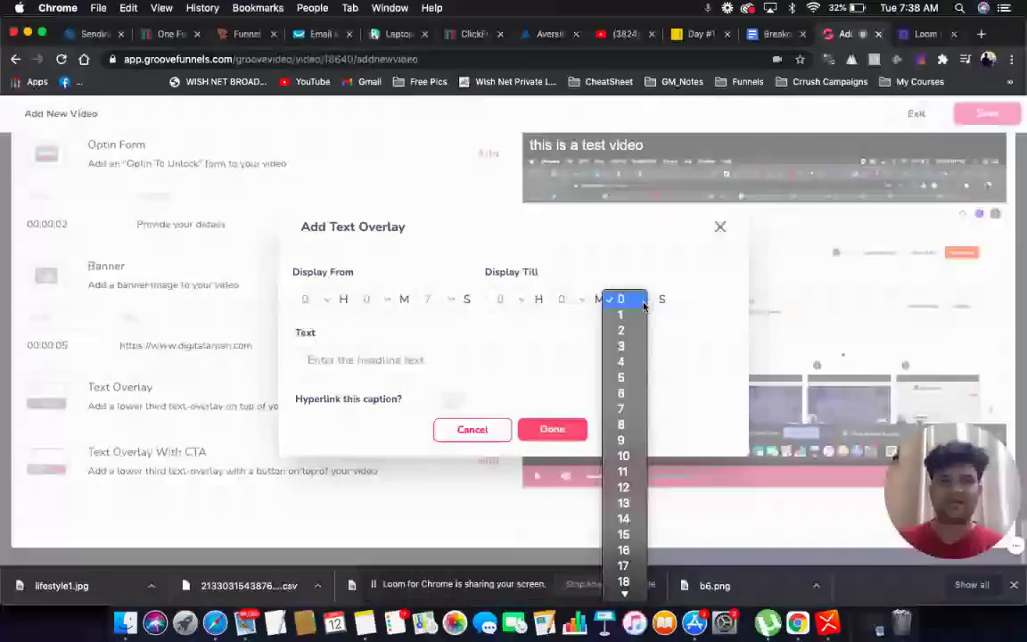
click(636, 457)
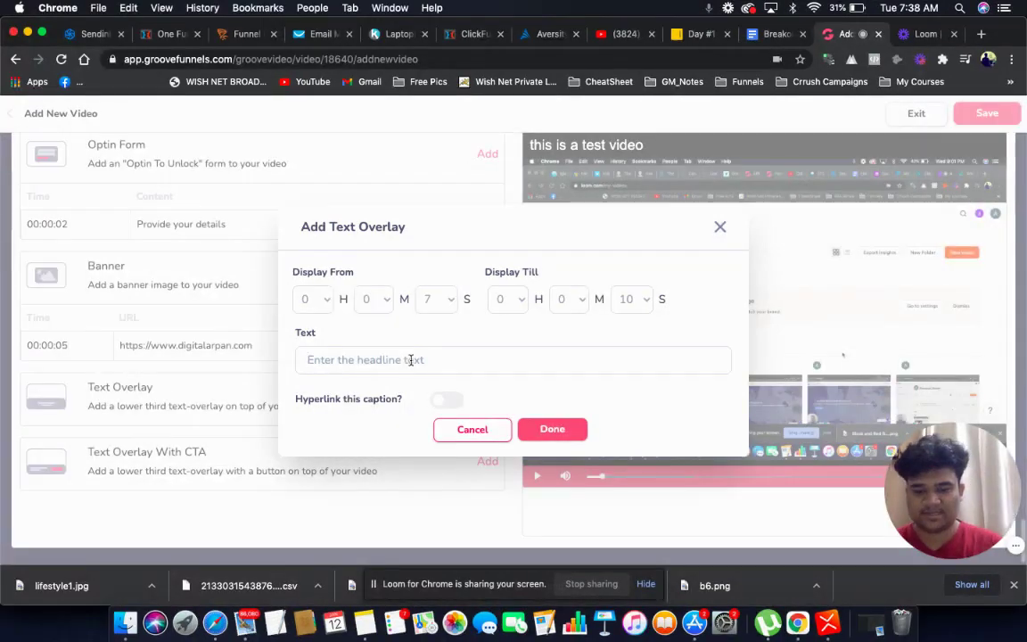
Enter "Subscribe to my channel" as the overlay text and add the text overlay to the video
text(S)
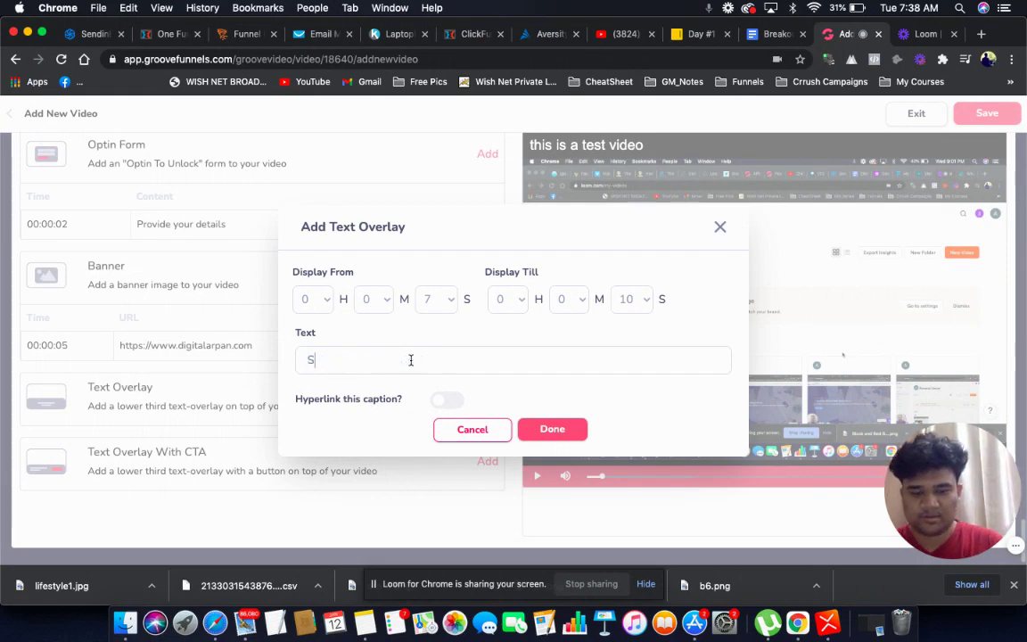
text(ubscrib)
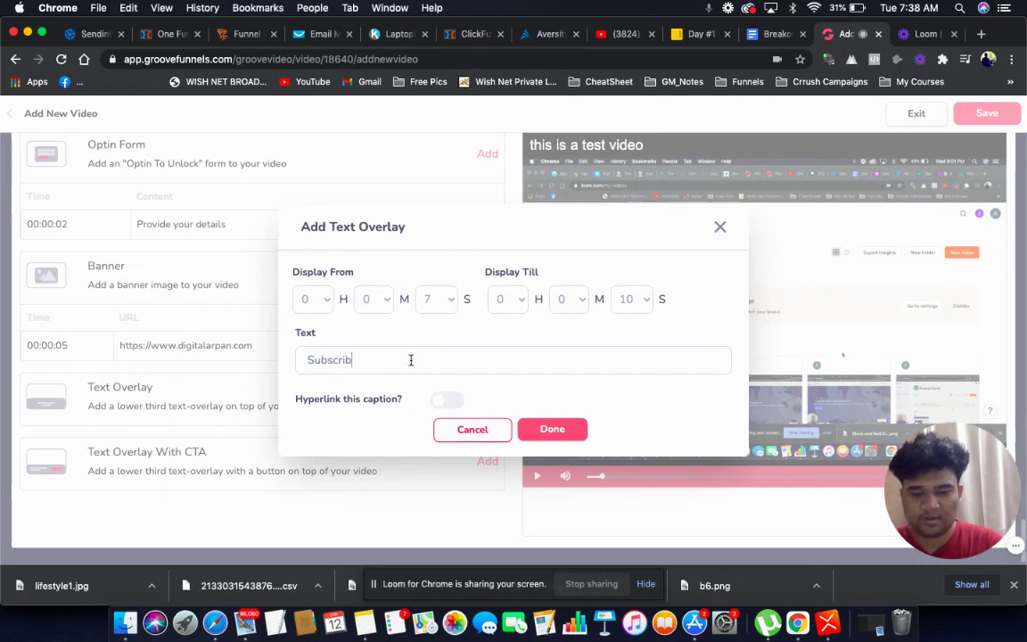
text(e to my )
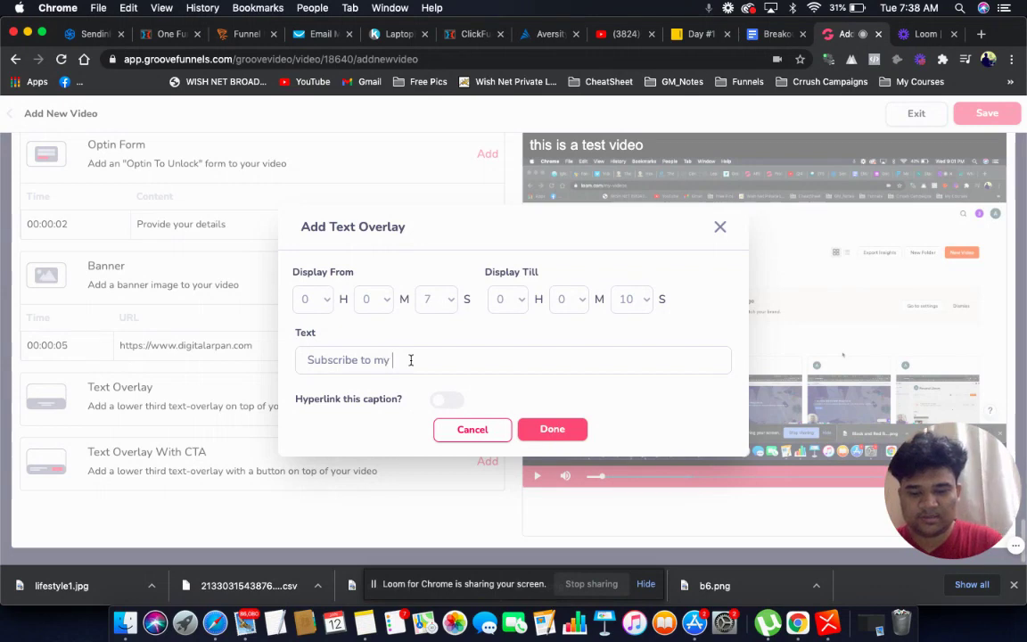
text(chann)
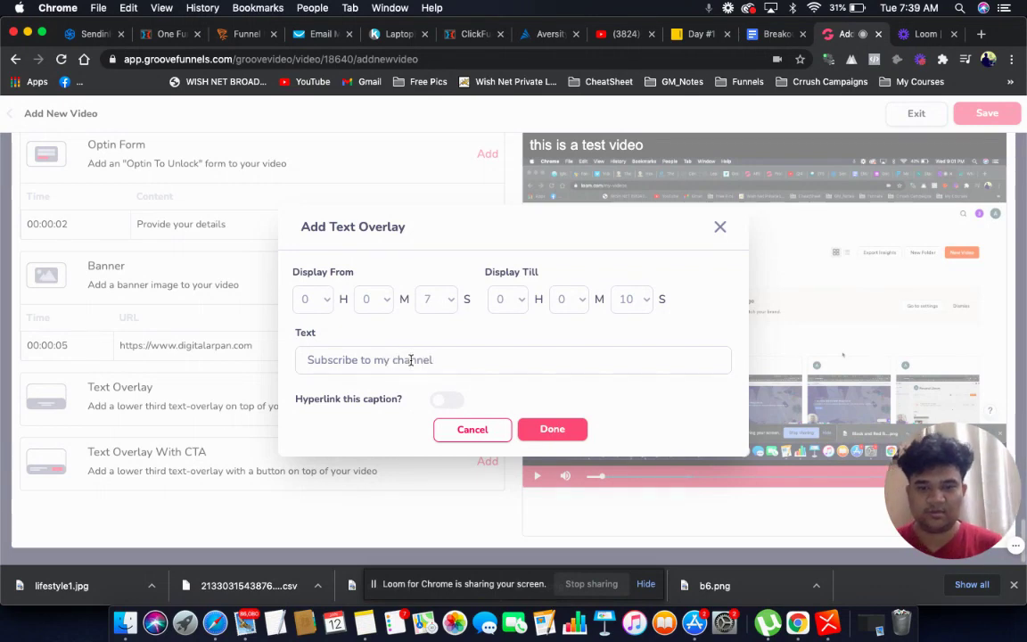
text(el)
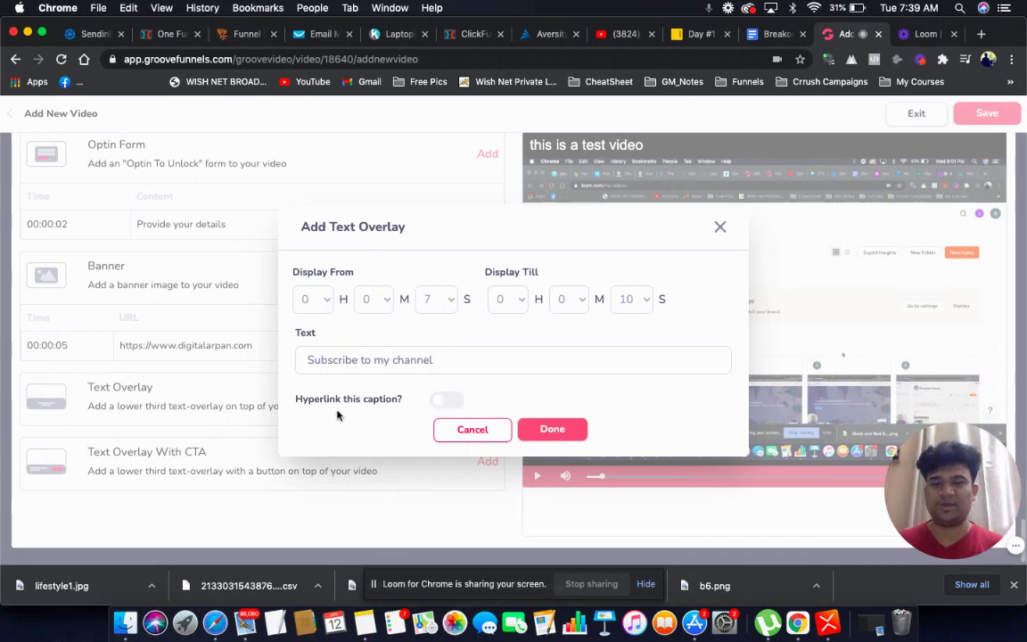
click(553, 430)
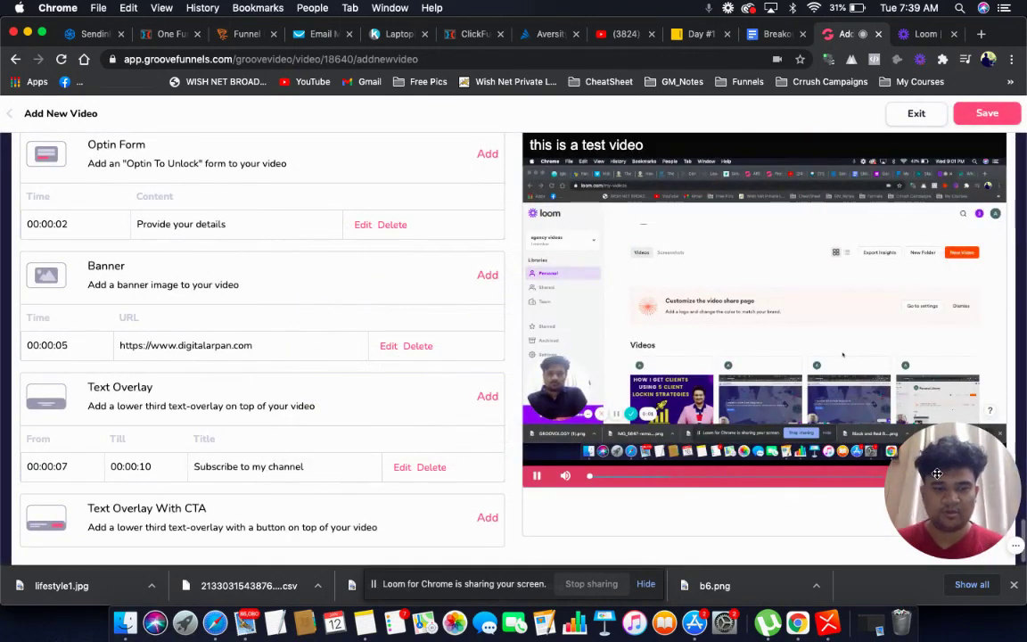
Test the text overlay in the video preview by submitting a sample name and e-mail in the opt-in form and skipping the banner
drag(943, 475, 199, 287)
click(808, 282)
text(s)
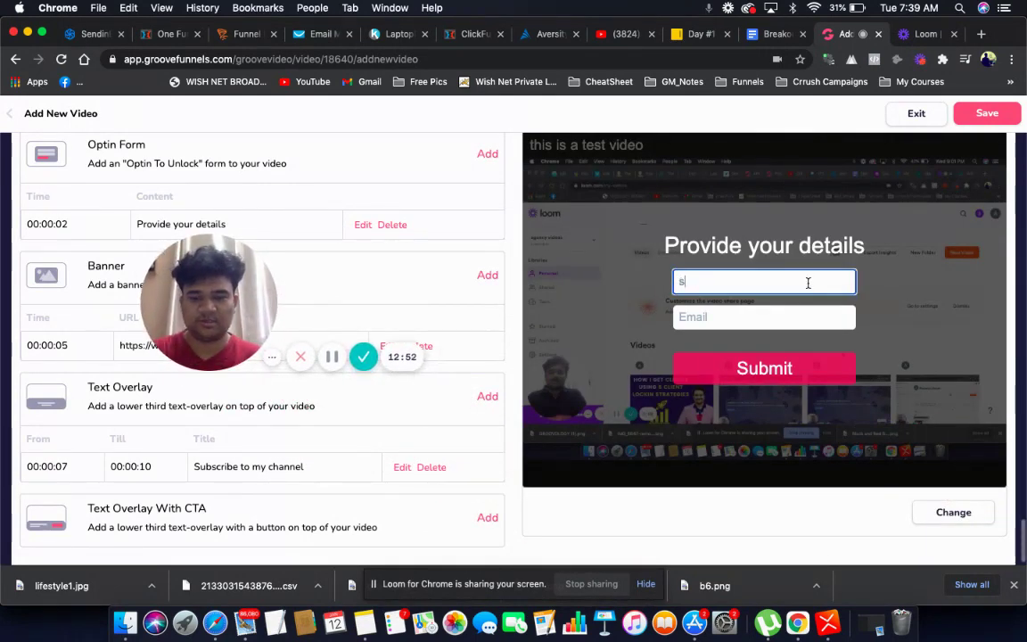
text(as)
click(758, 319)
text(sss)
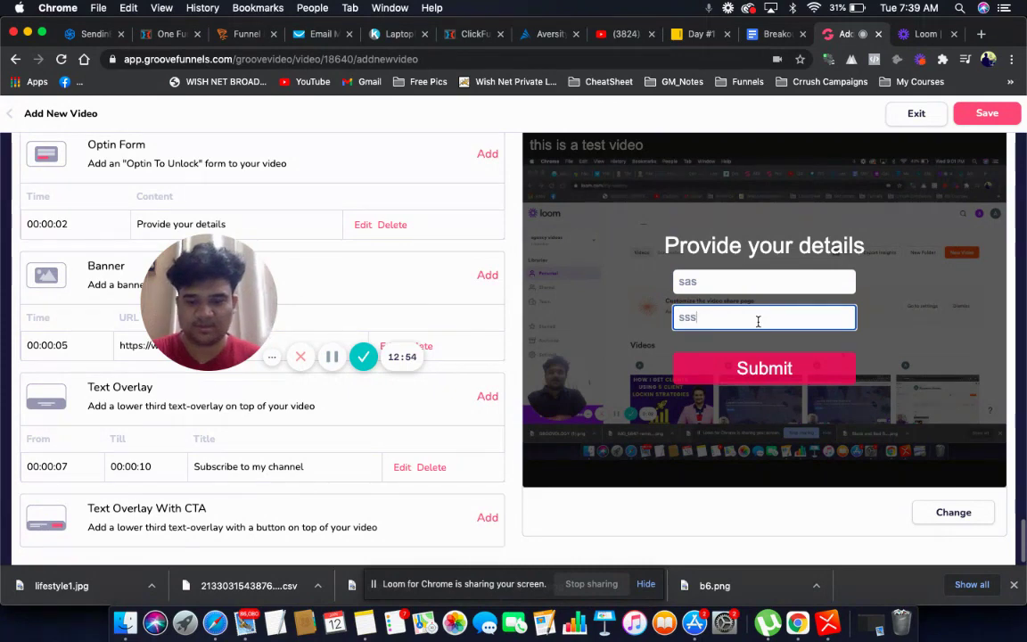
text(@ss.com)
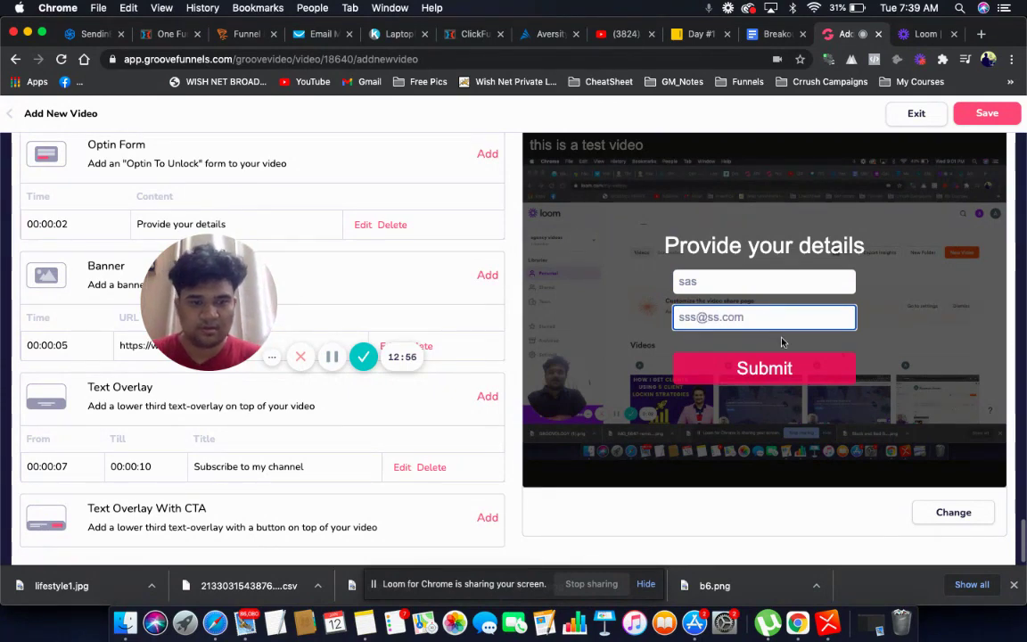
click(774, 374)
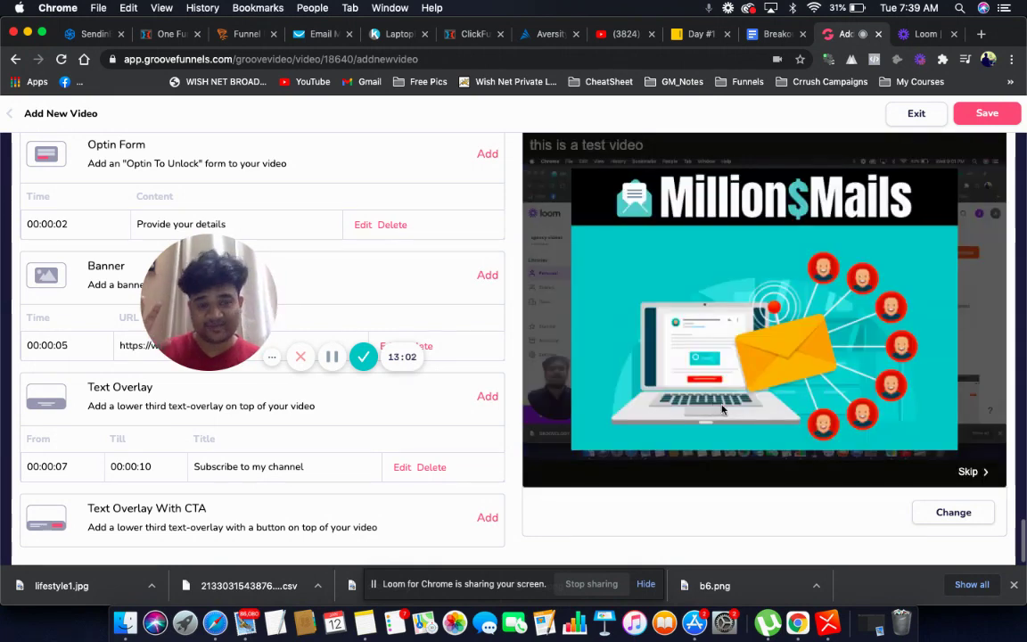
click(970, 472)
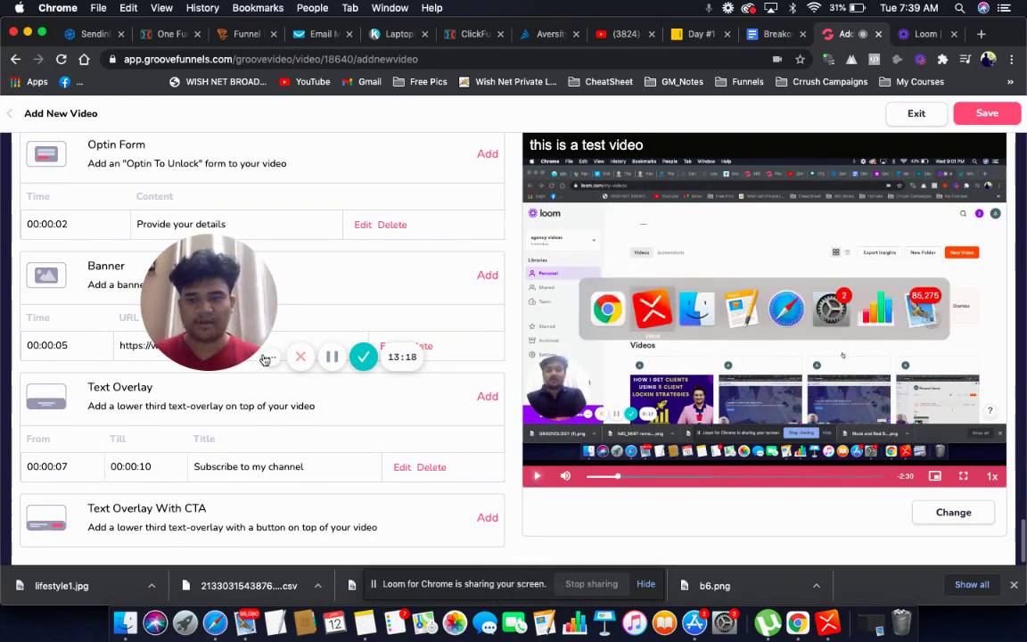
drag(256, 339, 997, 523)
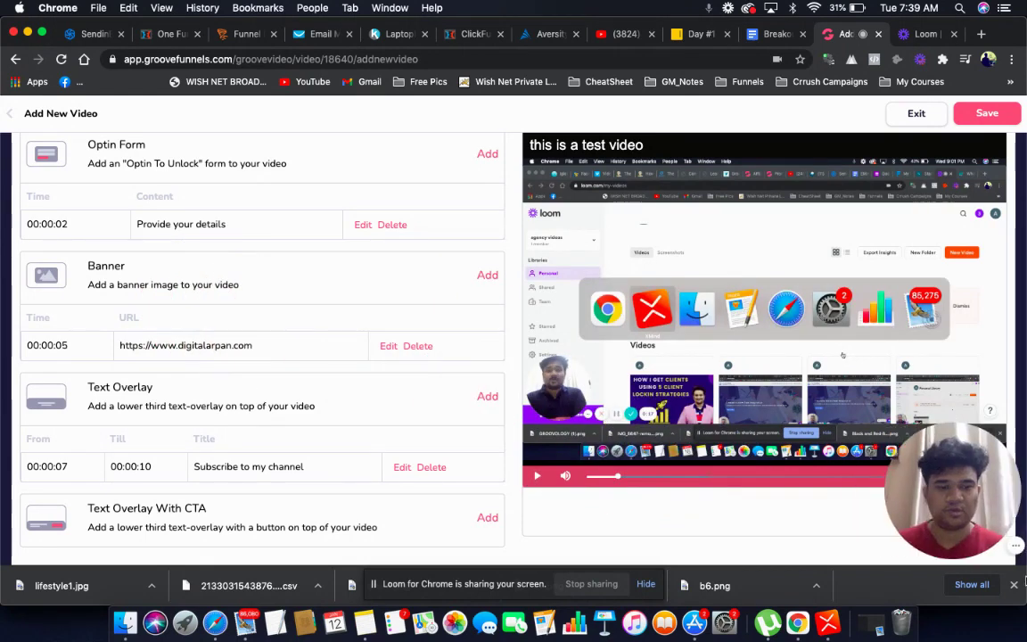
Start a Text Overlay With CTA element that displays from 11 seconds till 20 seconds
scroll(461, 385, down, 1)
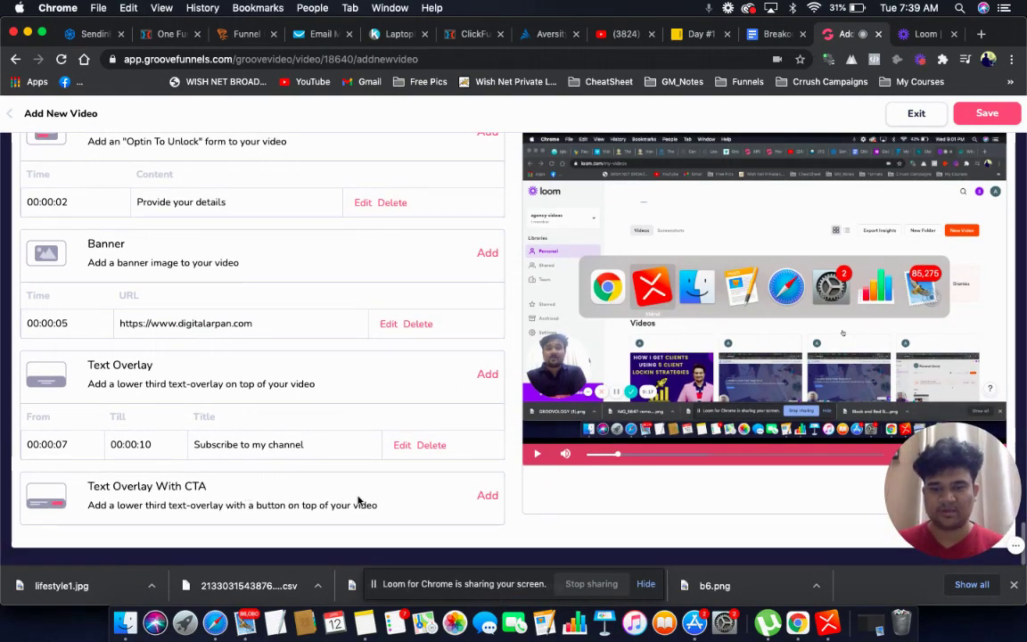
click(487, 496)
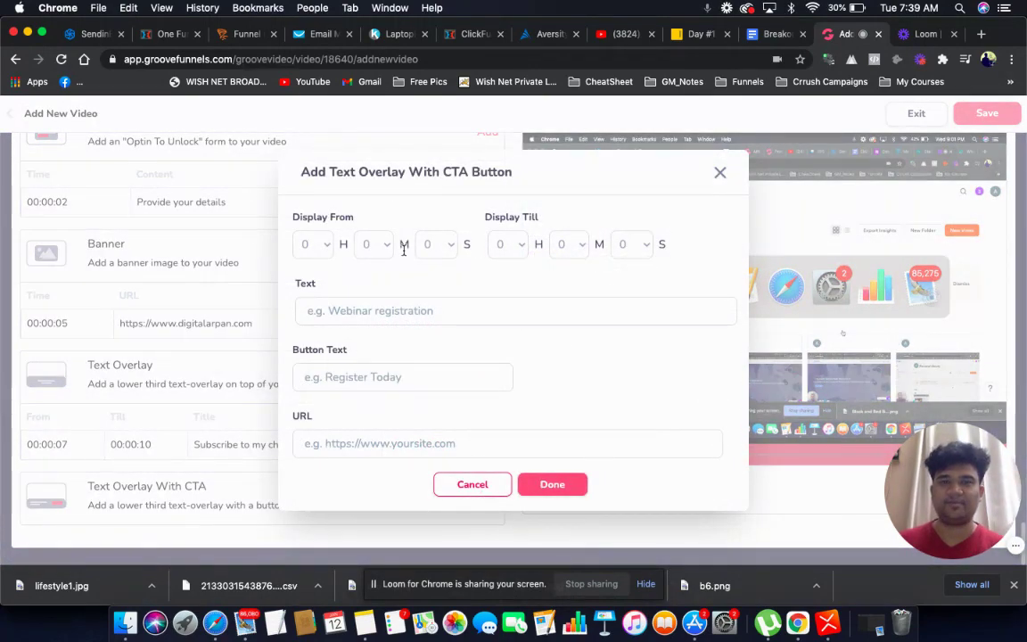
click(451, 246)
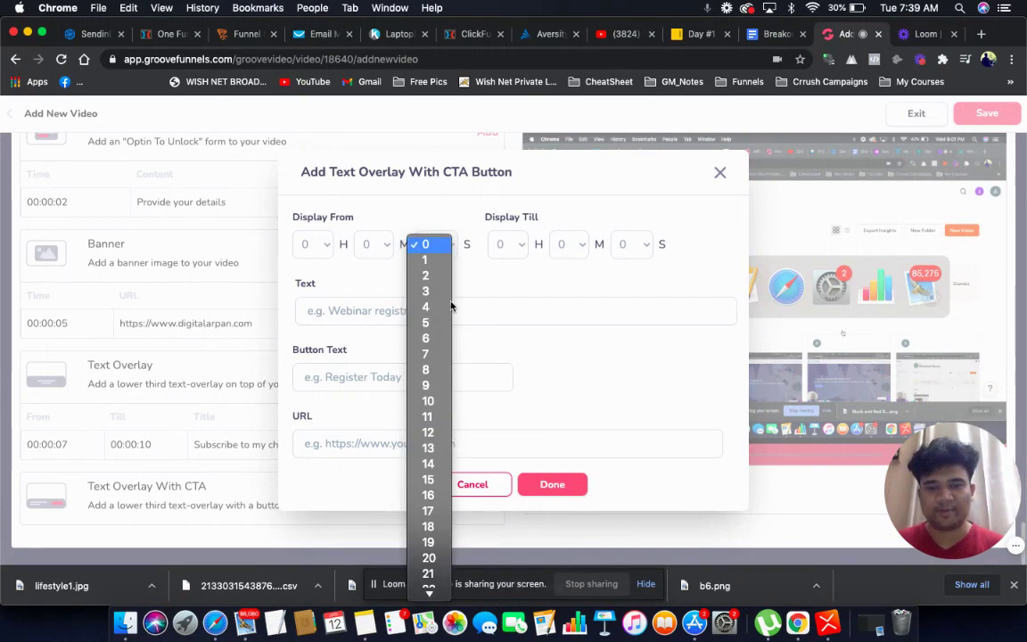
click(430, 416)
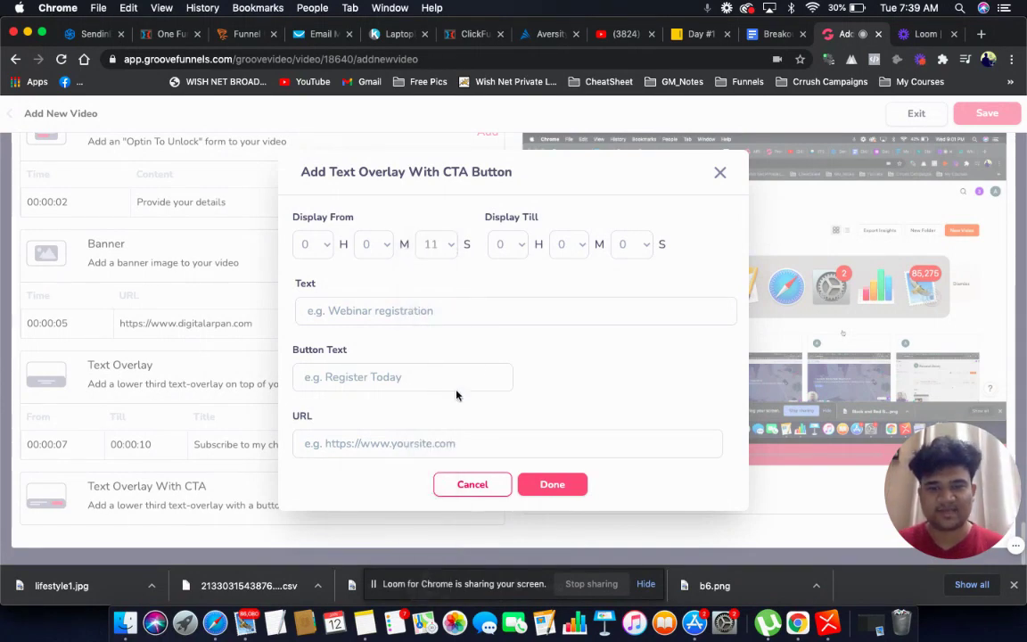
click(645, 243)
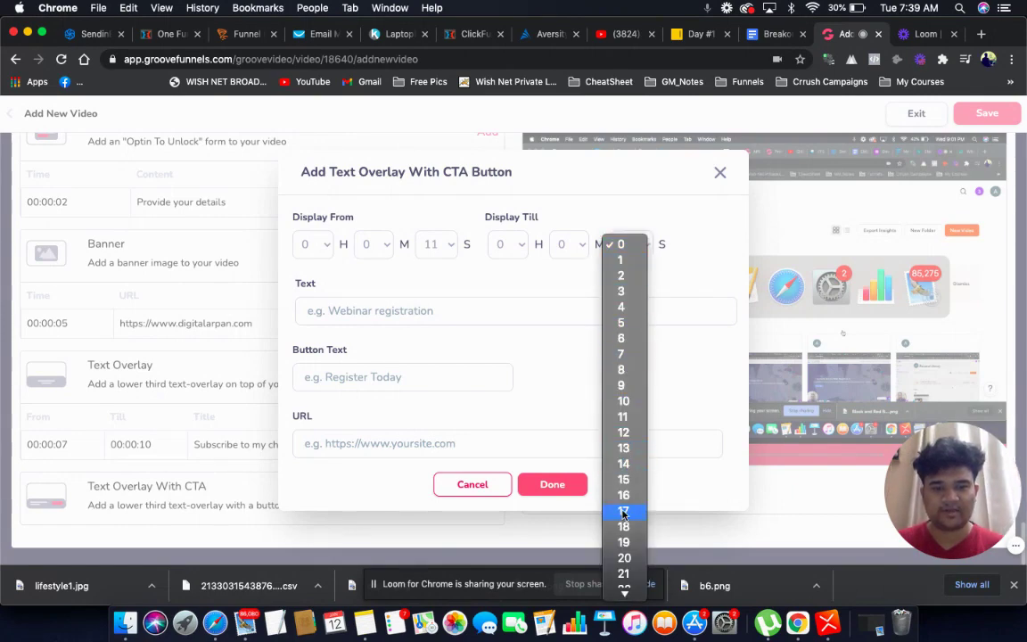
click(622, 559)
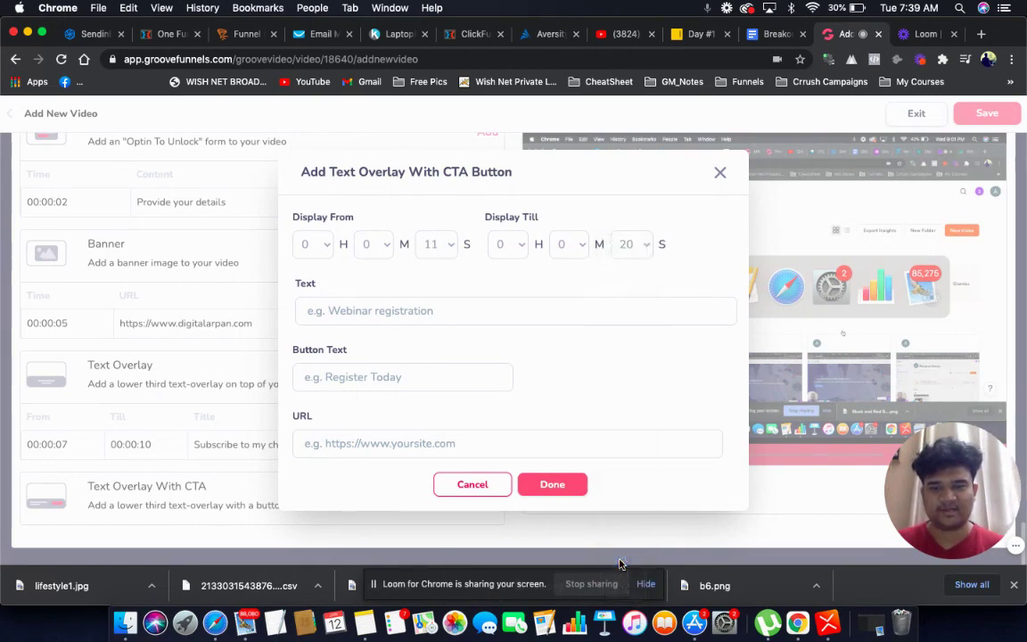
Set the CTA overlay's text to "Webinar Registration" and its button text to "Register Now"
click(415, 309)
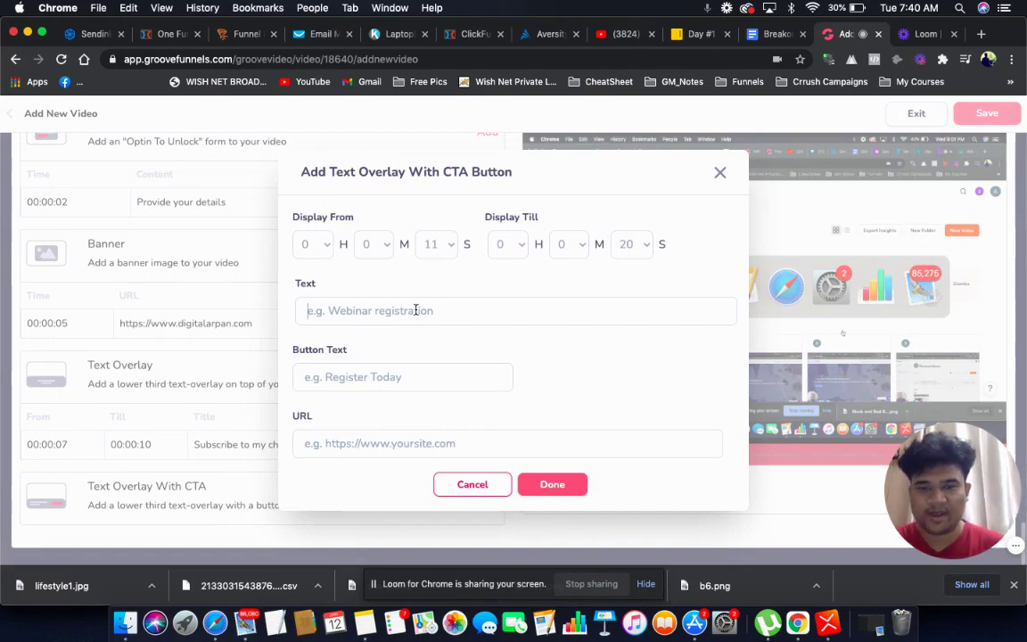
text(Web)
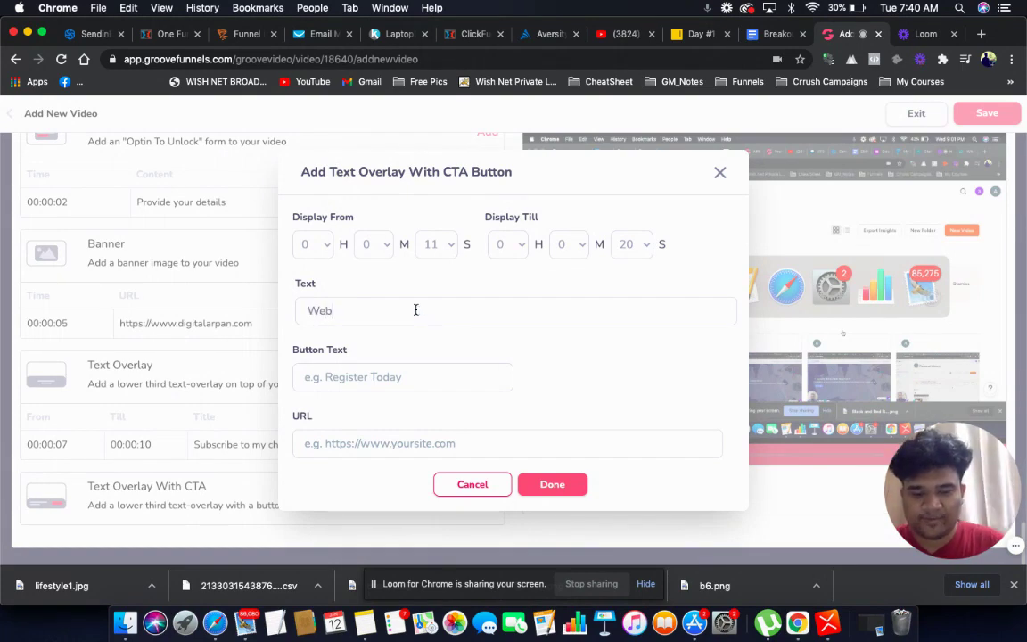
text(inar Registration)
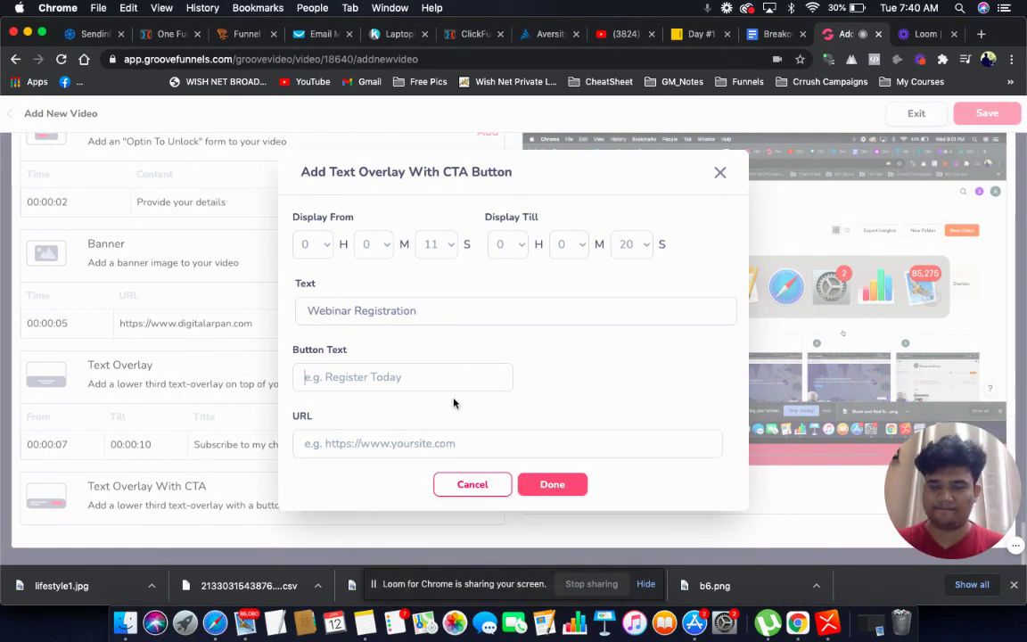
text(Regis)
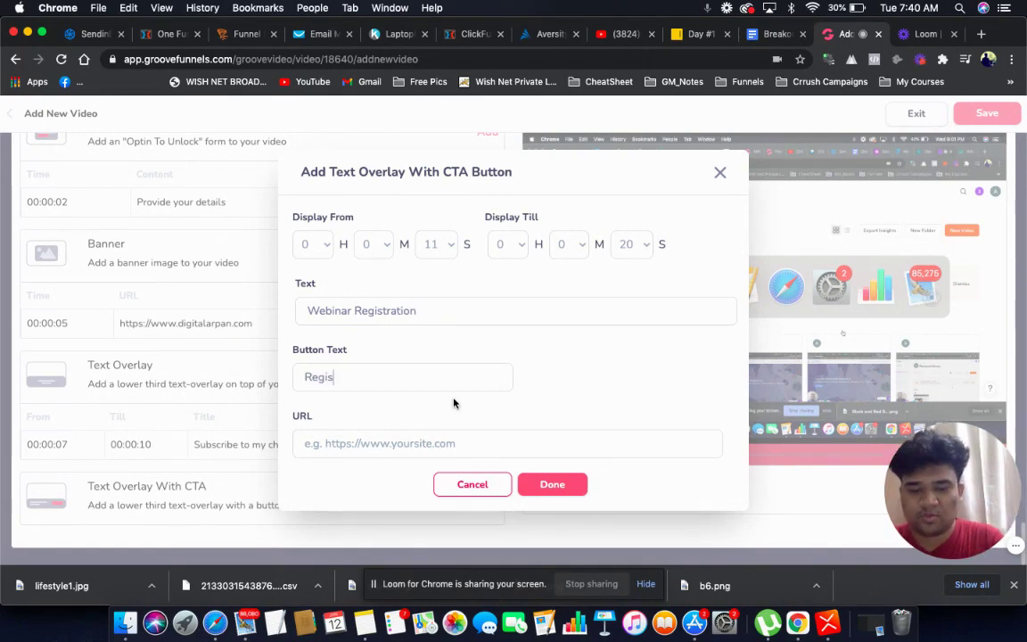
text(ter Now)
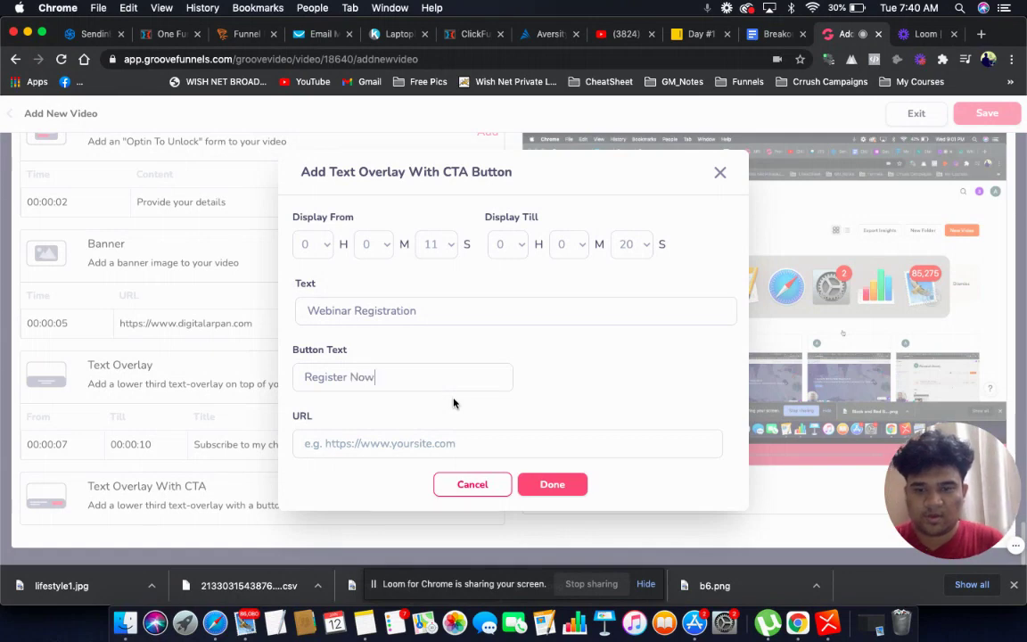
click(420, 446)
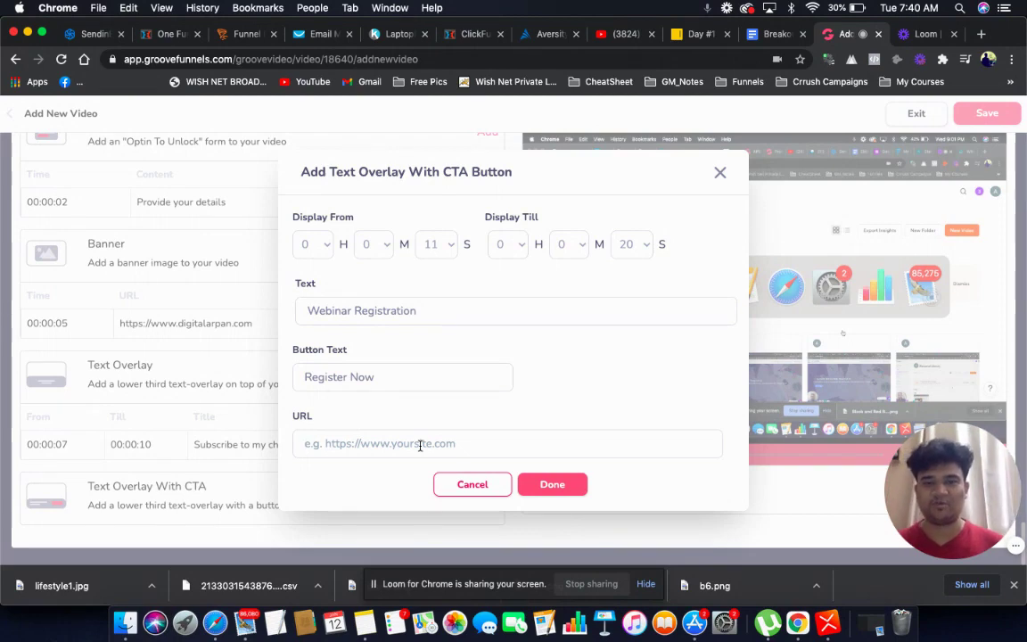
text(http)
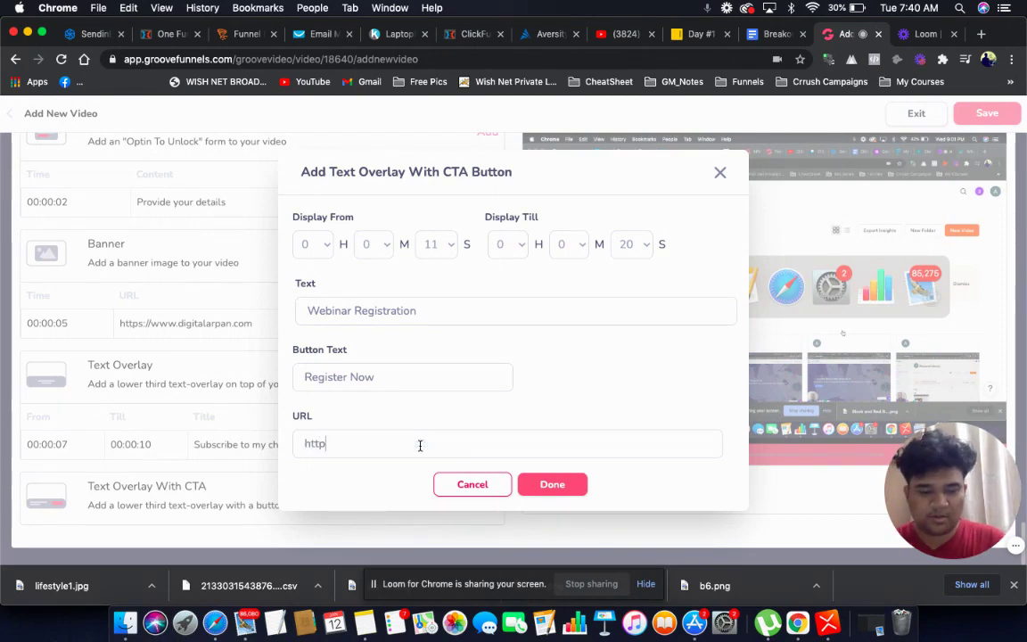
text(s://)
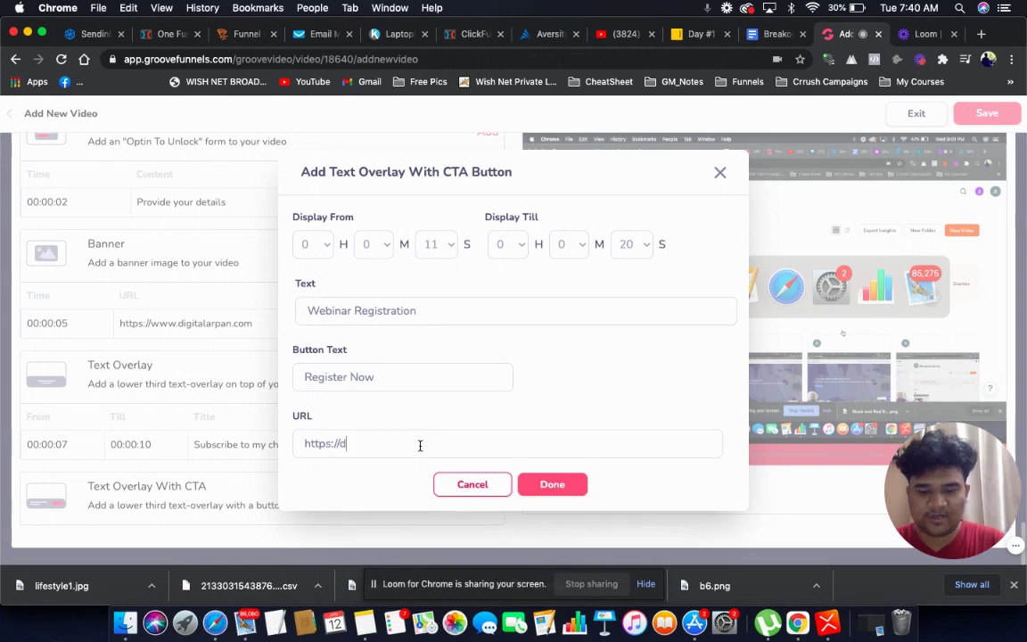
text(digitalarpan.com)
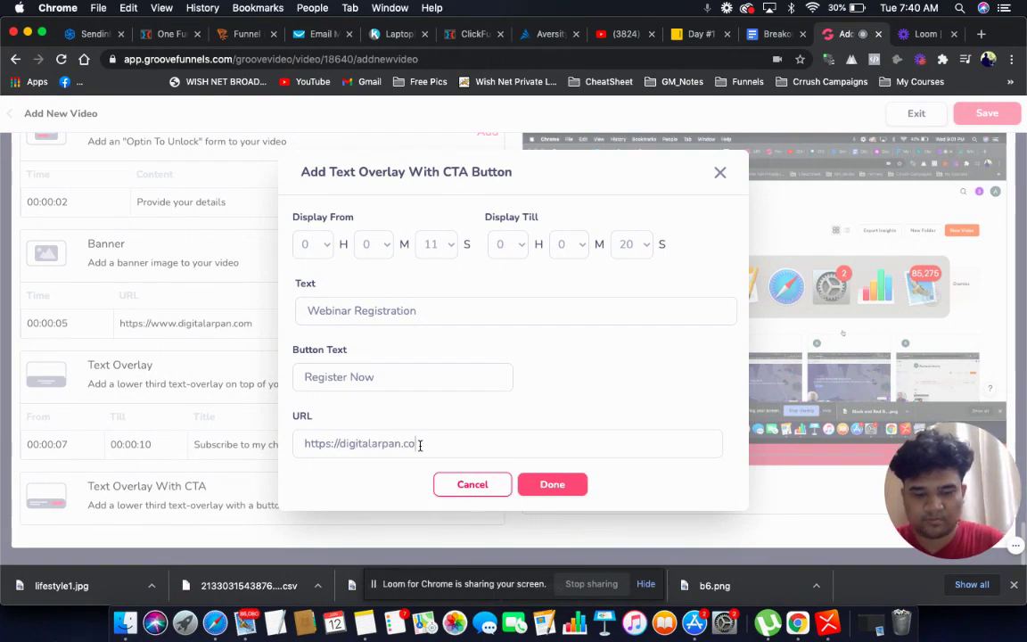
click(546, 487)
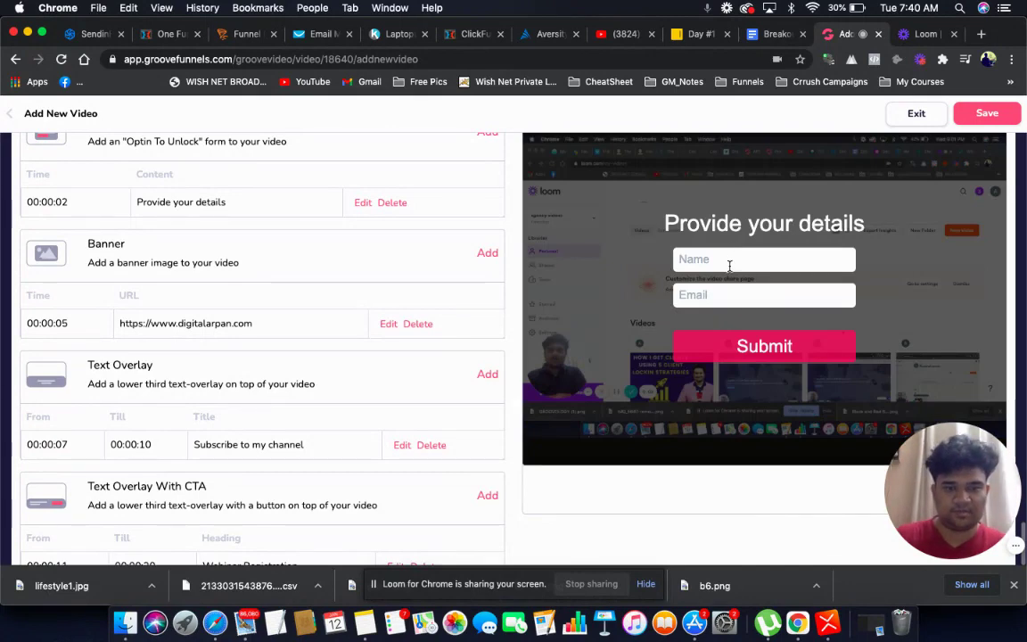
Submit the opt-in form in the video preview with a sample name and e-mail, and skip the banner
click(729, 265)
text(sss)
click(711, 297)
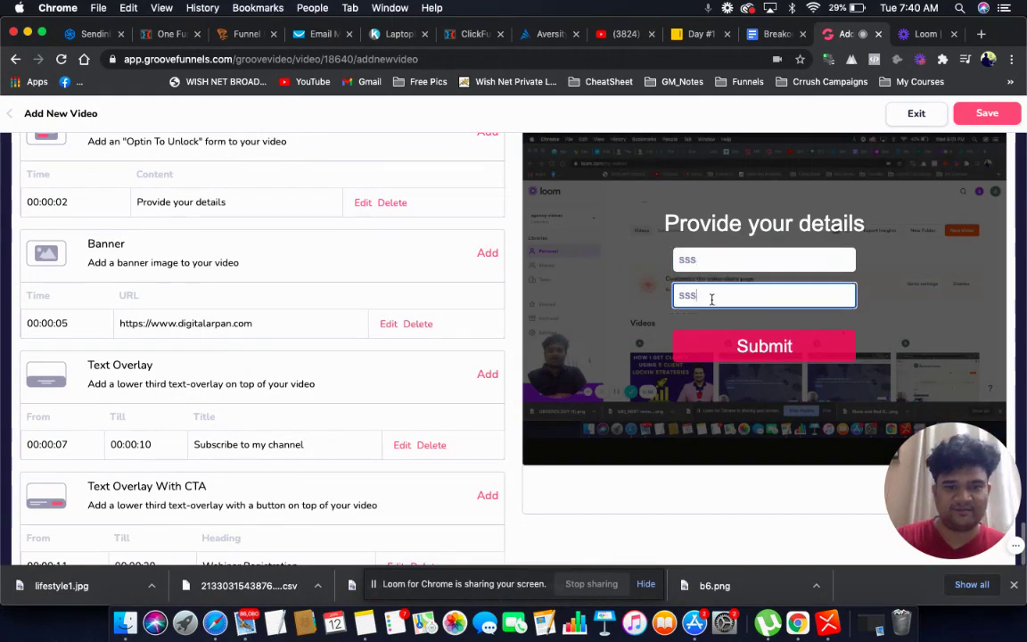
text(sss@g.com)
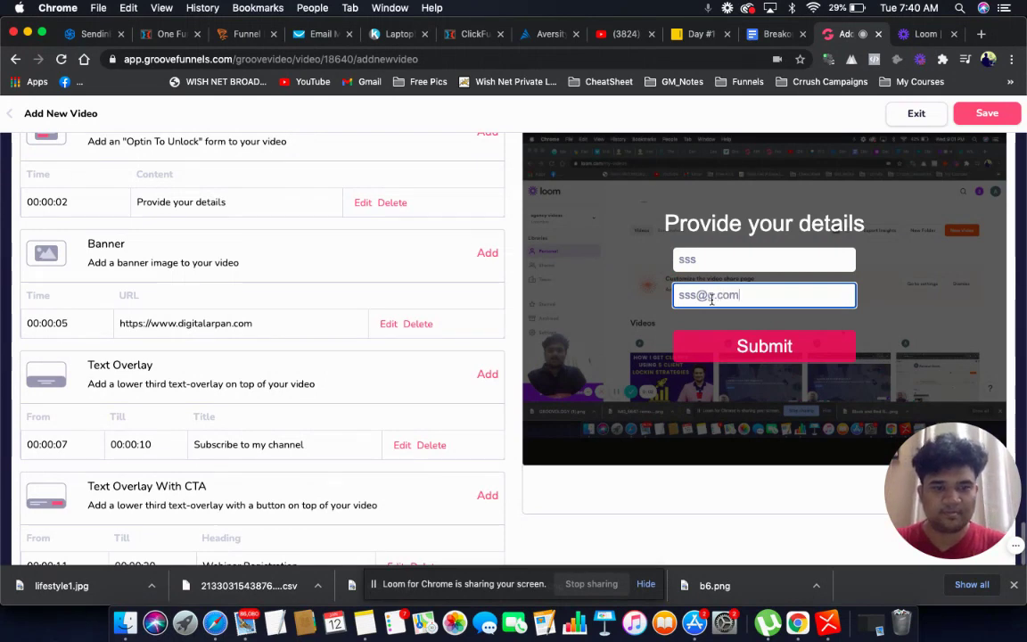
click(762, 345)
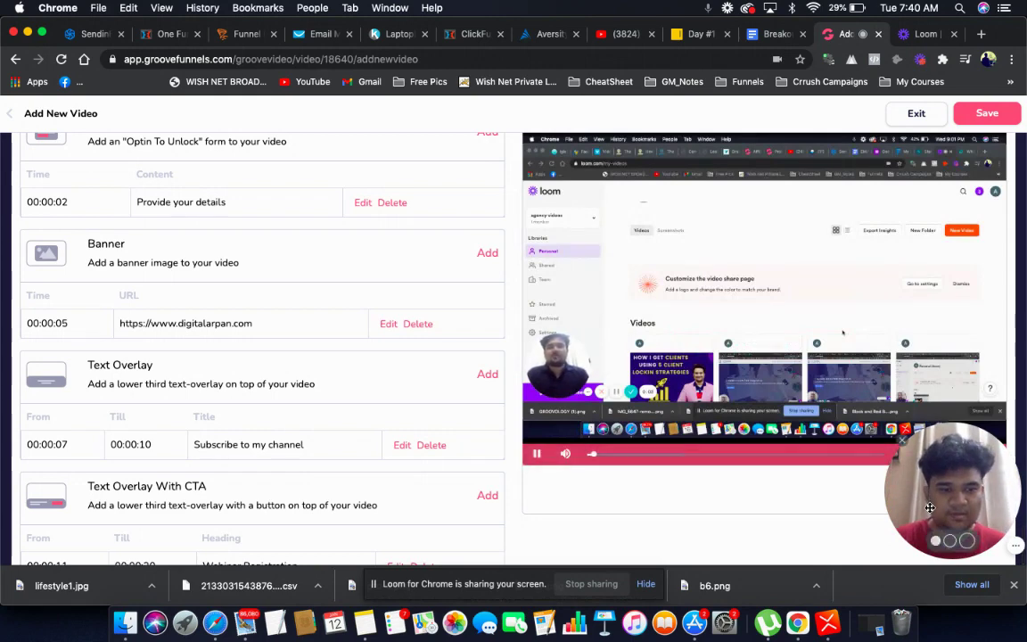
drag(930, 507, 39, 556)
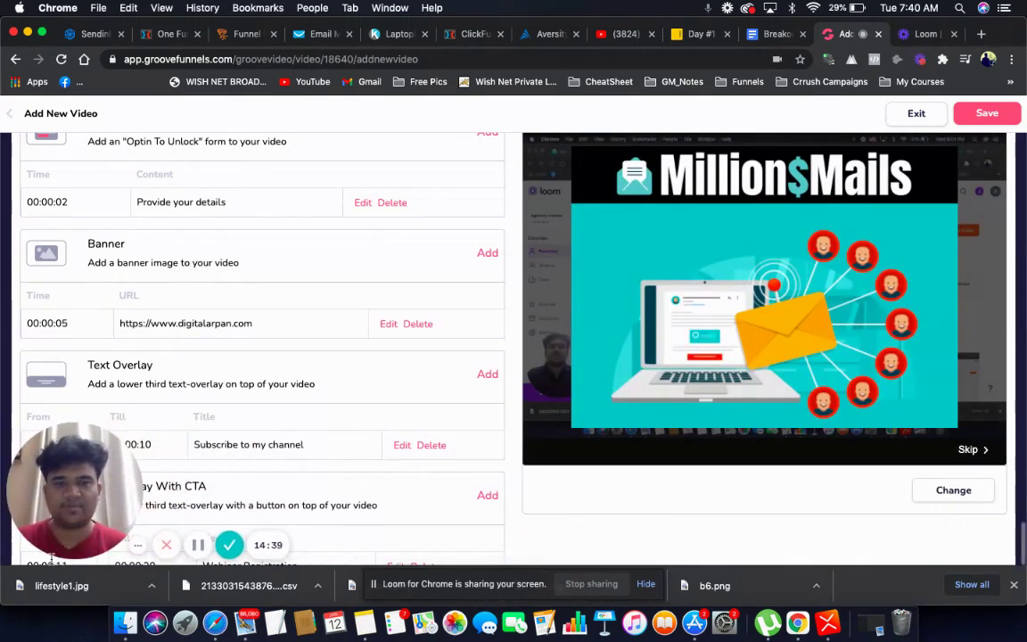
click(968, 451)
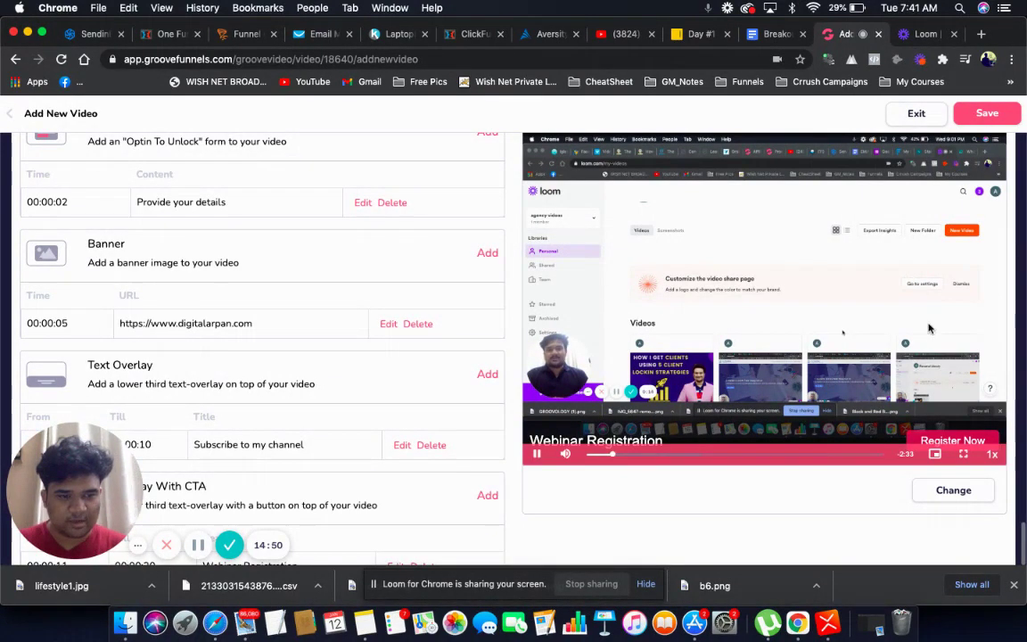
Test the CTA overlay's Register Now link in the video preview and return to the video's elements
click(947, 441)
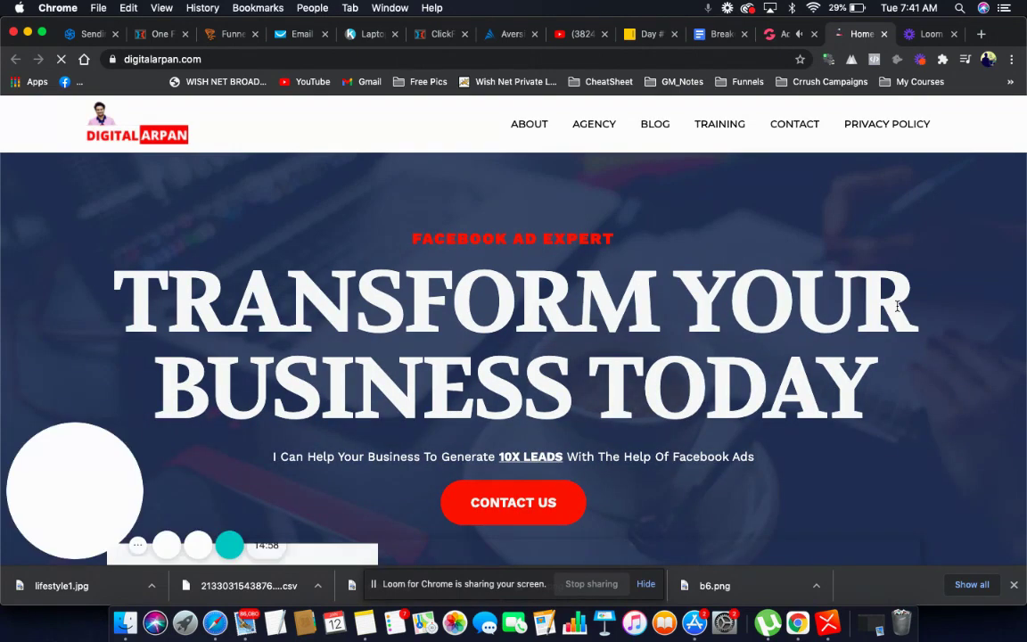
click(790, 33)
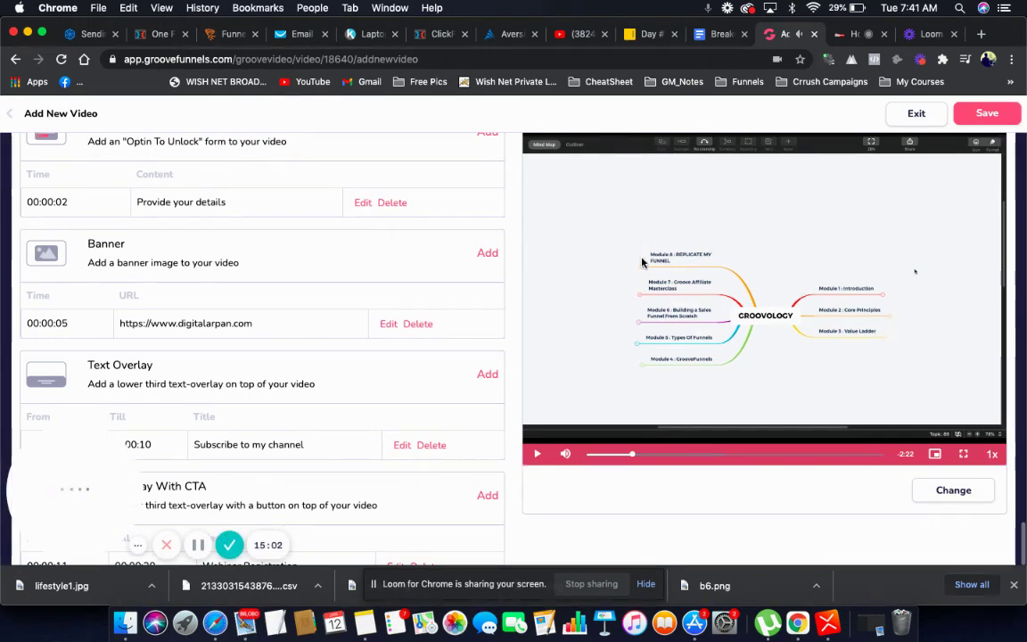
scroll(340, 328, down, 2)
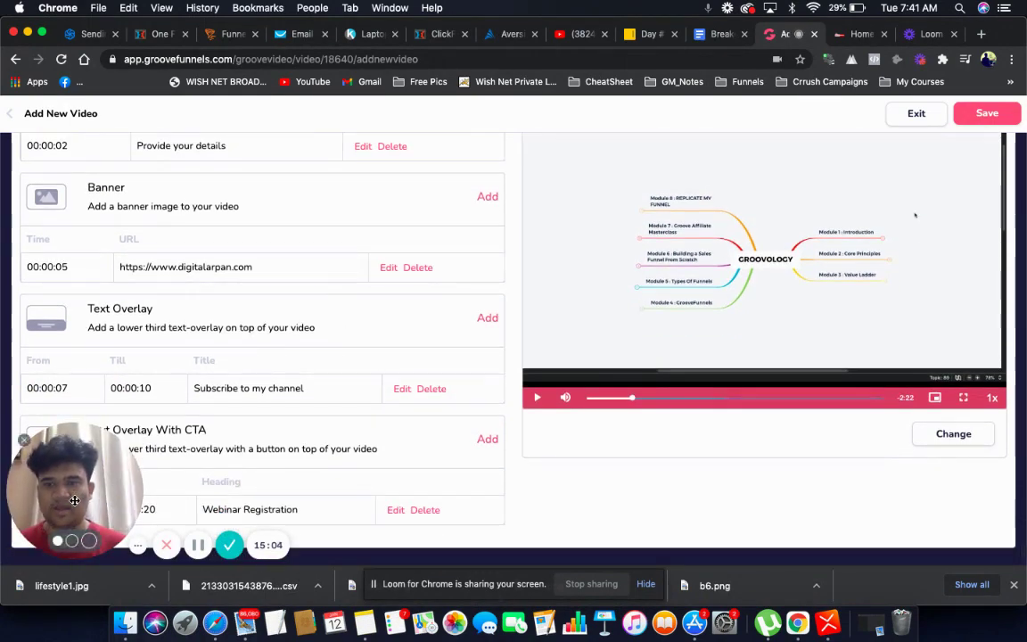
drag(69, 504, 969, 595)
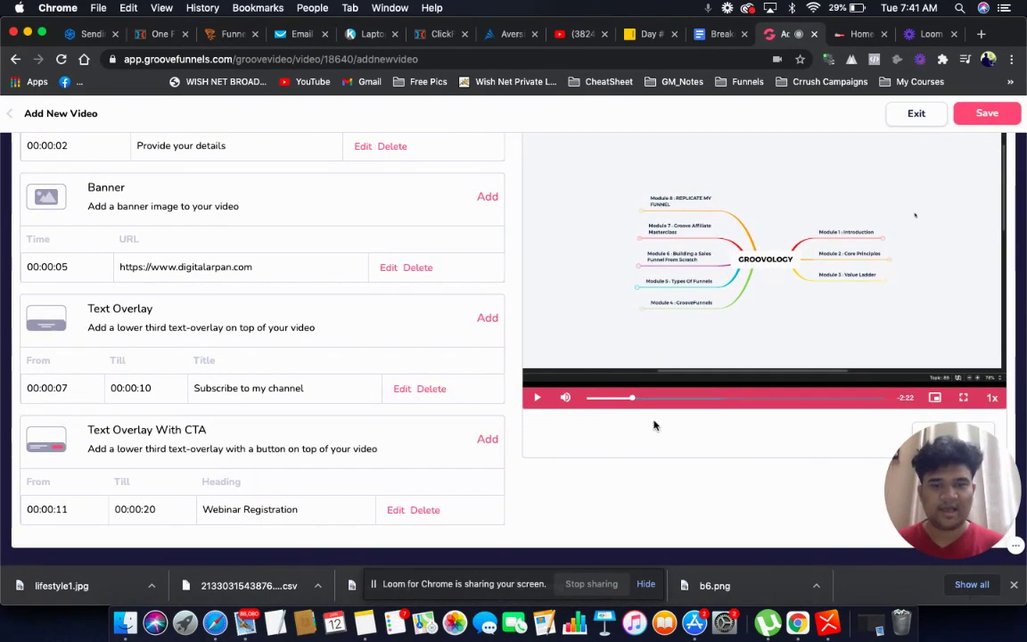
Save the video with its elements and look for it in the Video Library
scroll(914, 218, up, 5)
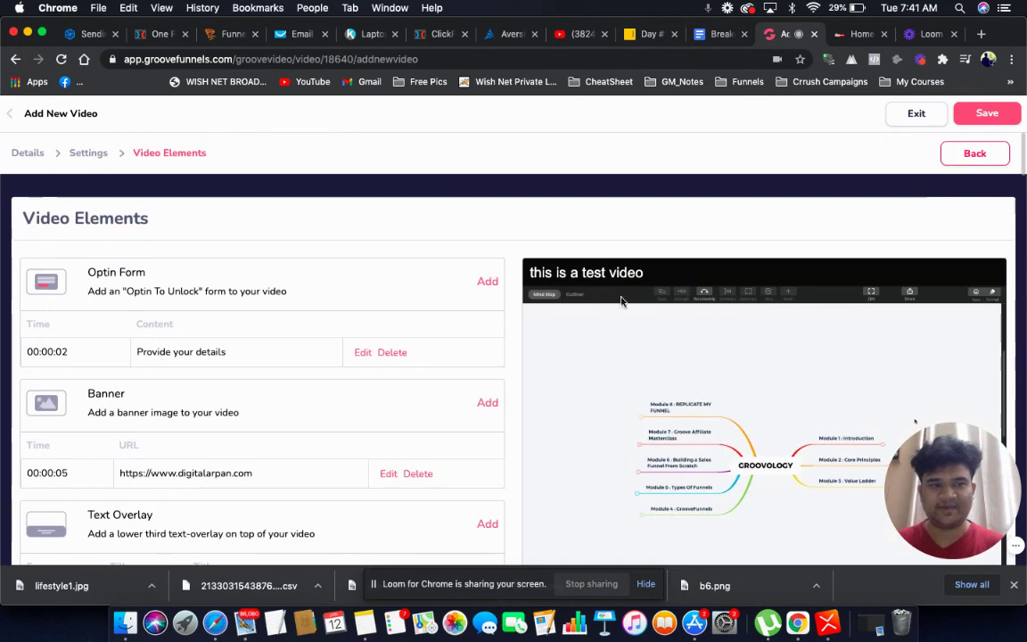
click(971, 116)
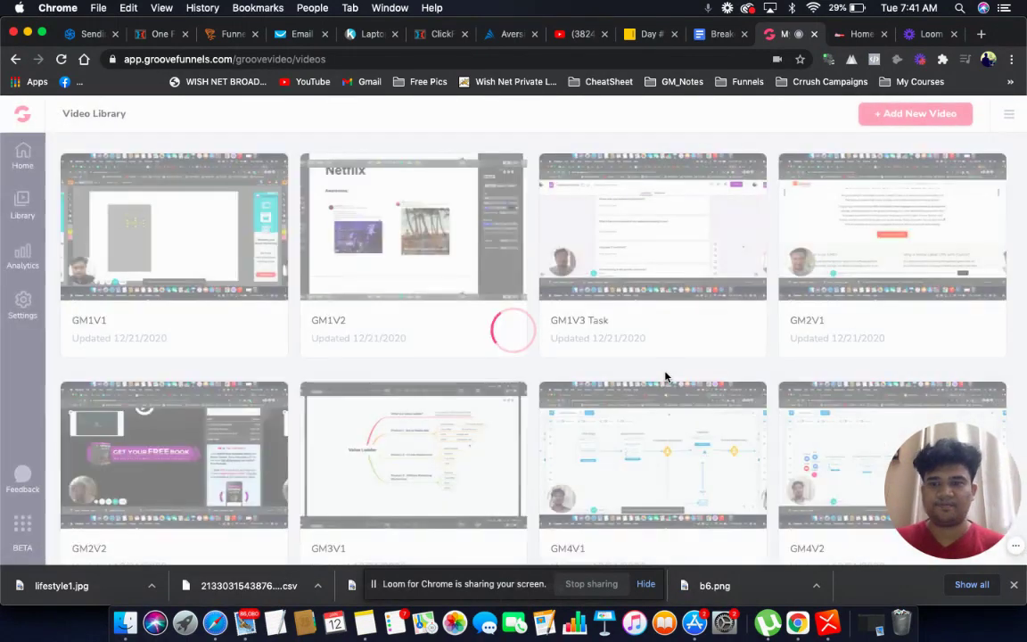
scroll(664, 375, down, 5)
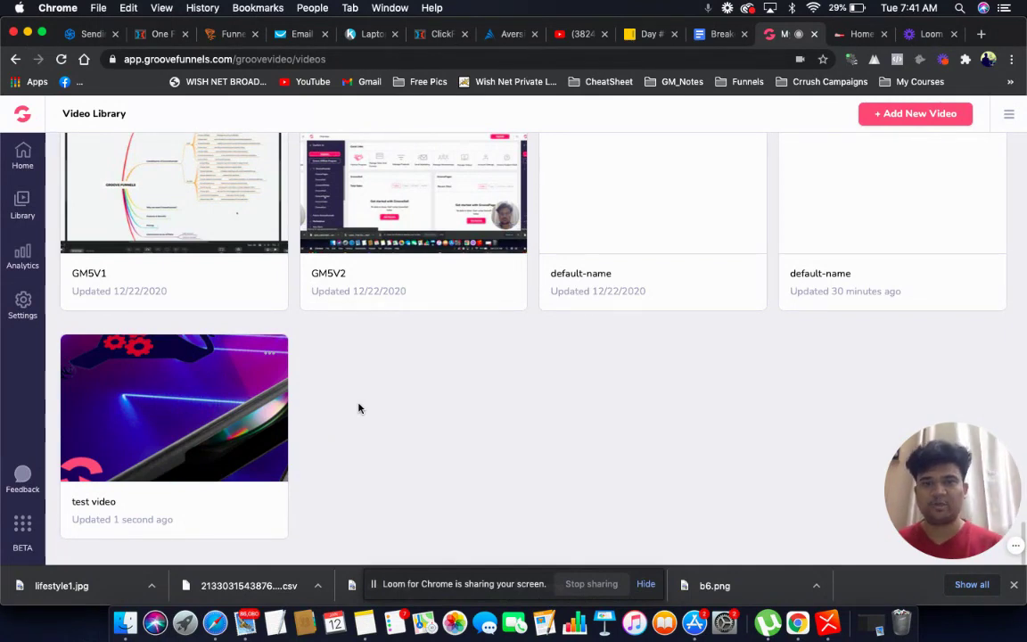
scroll(358, 408, up, 10)
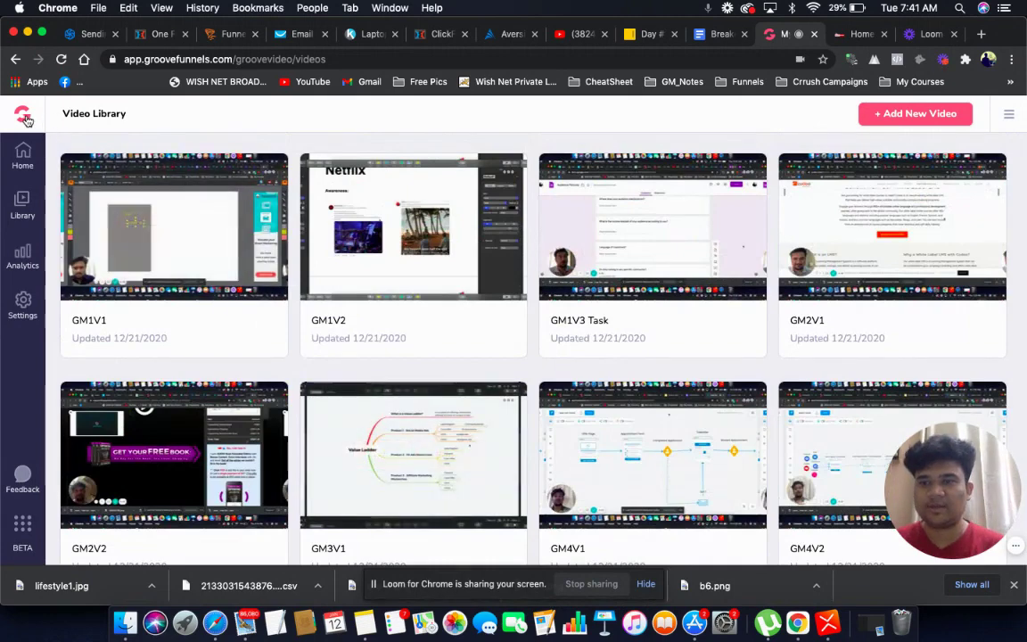
Switch to GroovePages and open the BOC site in the page editor
click(25, 116)
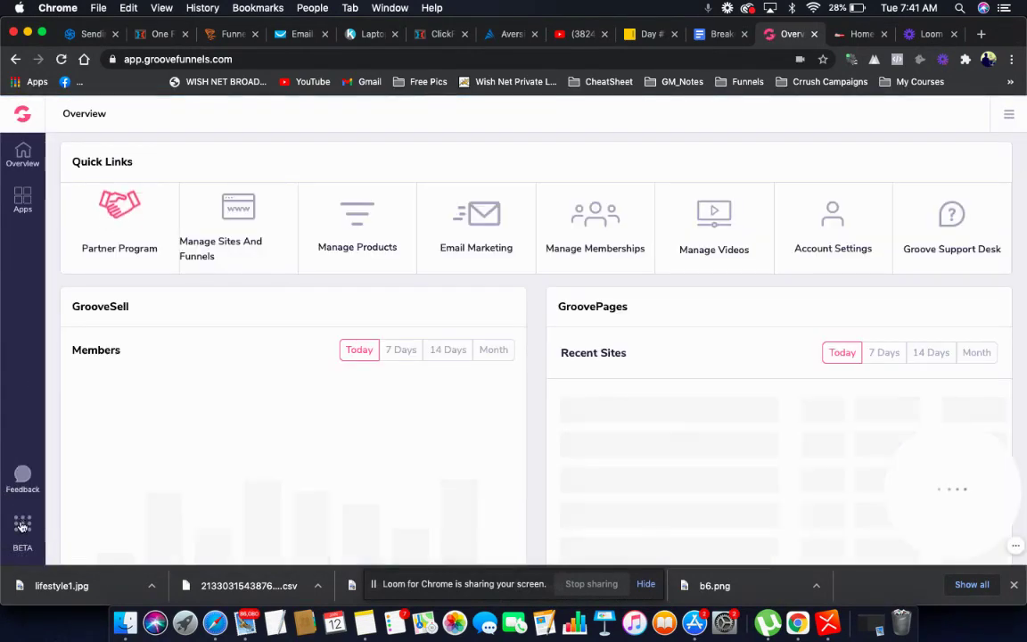
click(23, 528)
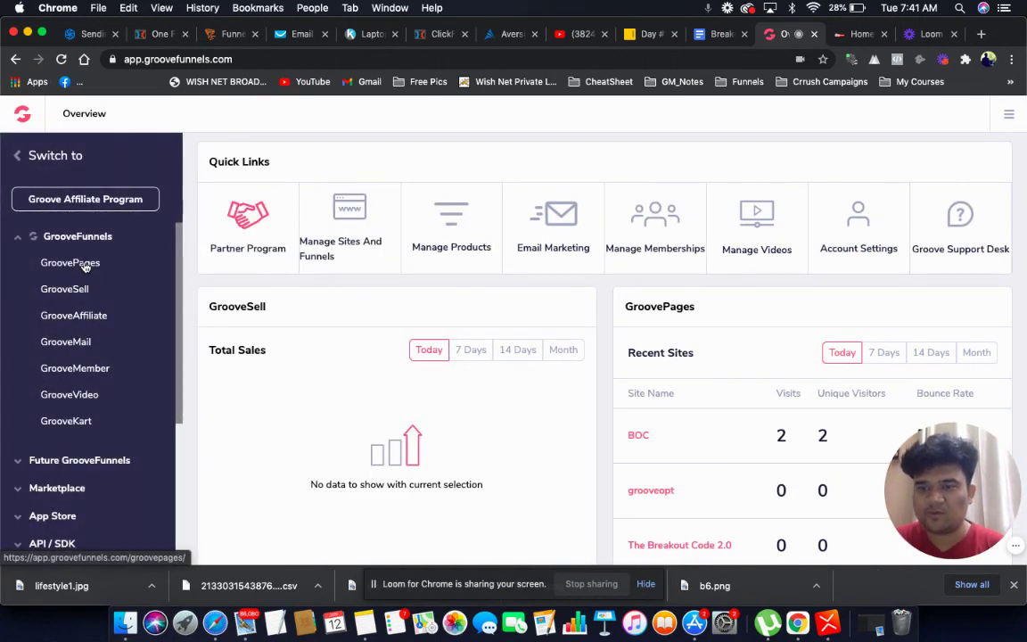
click(86, 266)
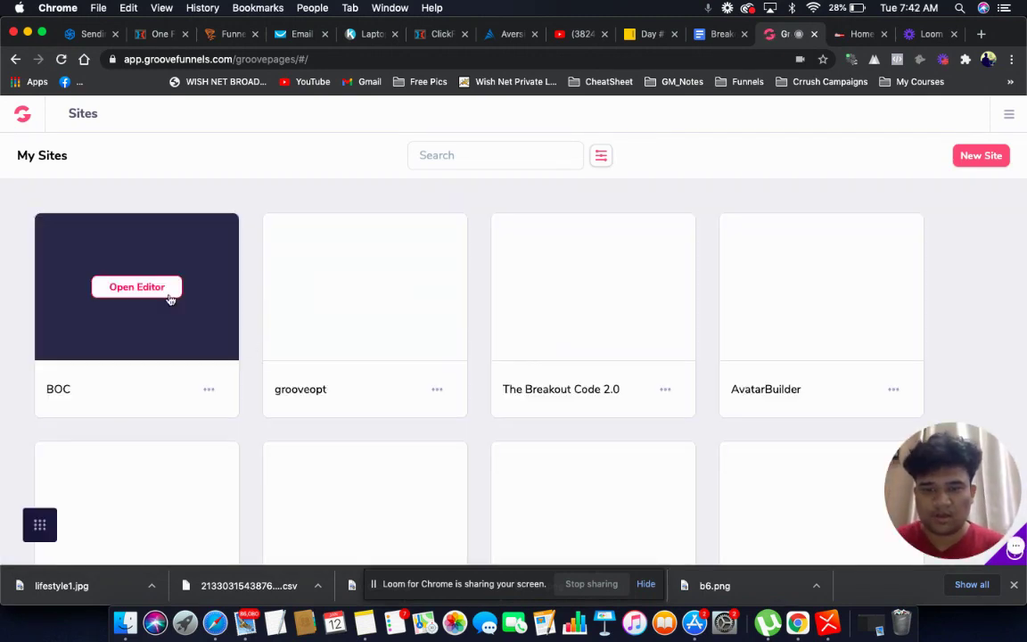
scroll(624, 236, down, 3)
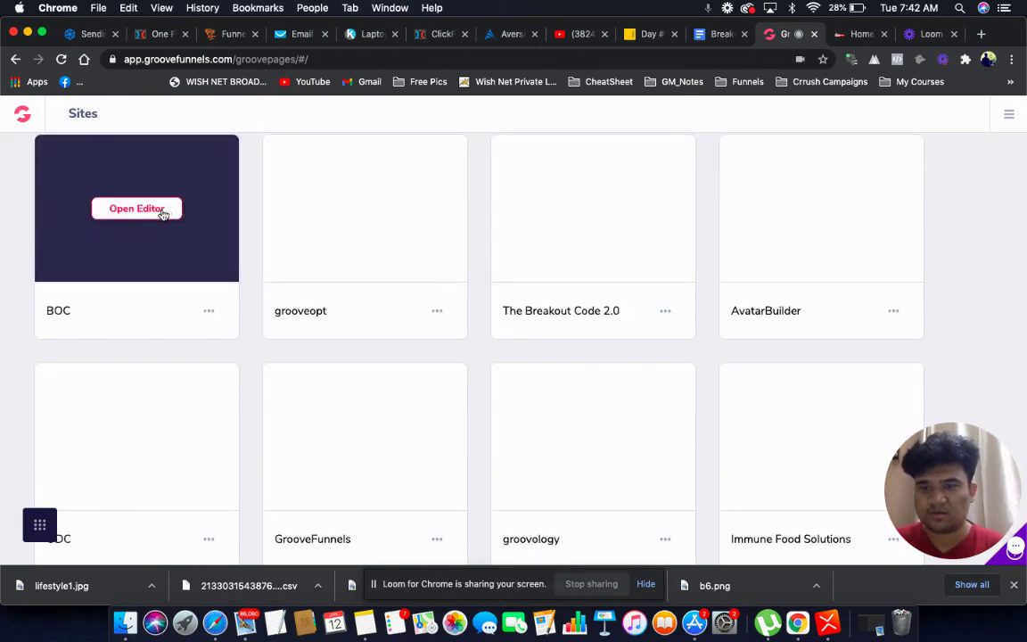
click(162, 212)
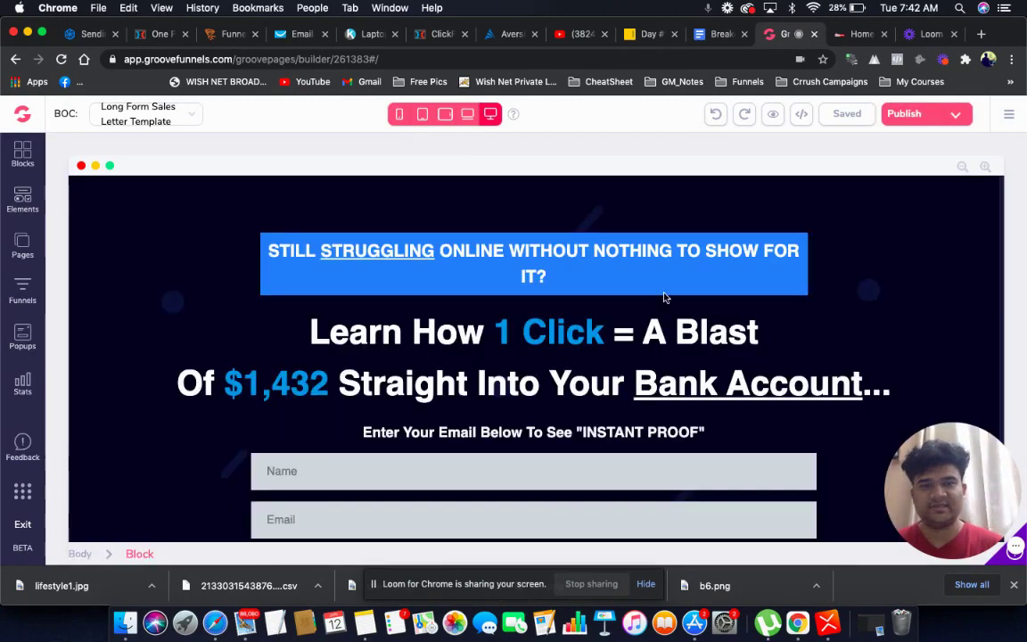
scroll(578, 310, down, 3)
scroll(578, 310, up, 3)
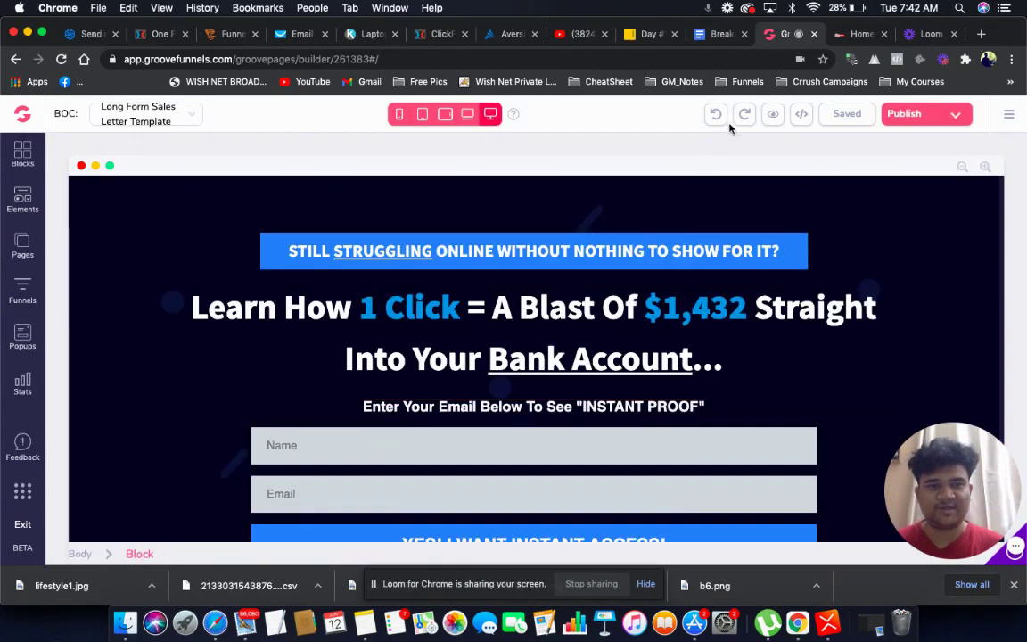
In the digitalarpan.com browser tab, go to groovefunnels.com, log in to the dashboard and open the GrooveVideo library
click(838, 34)
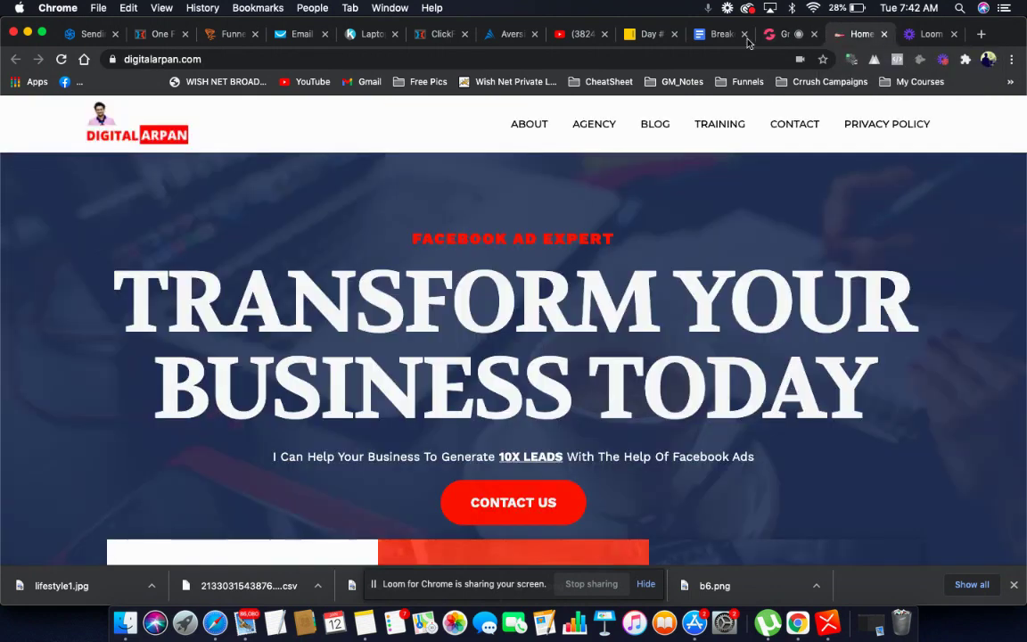
click(428, 59)
text(groovefunnels)
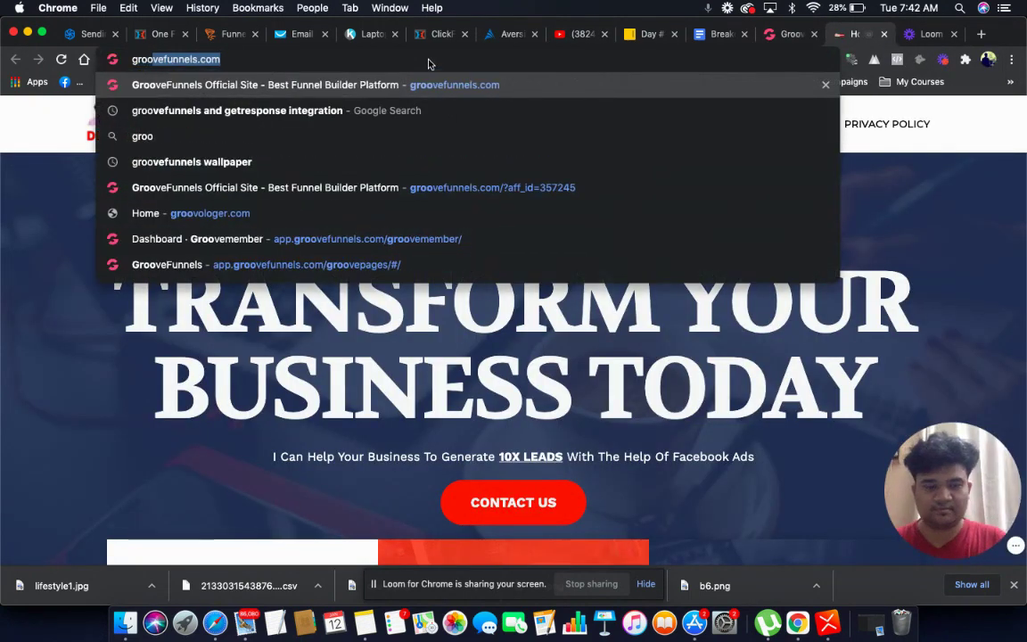
key(Return)
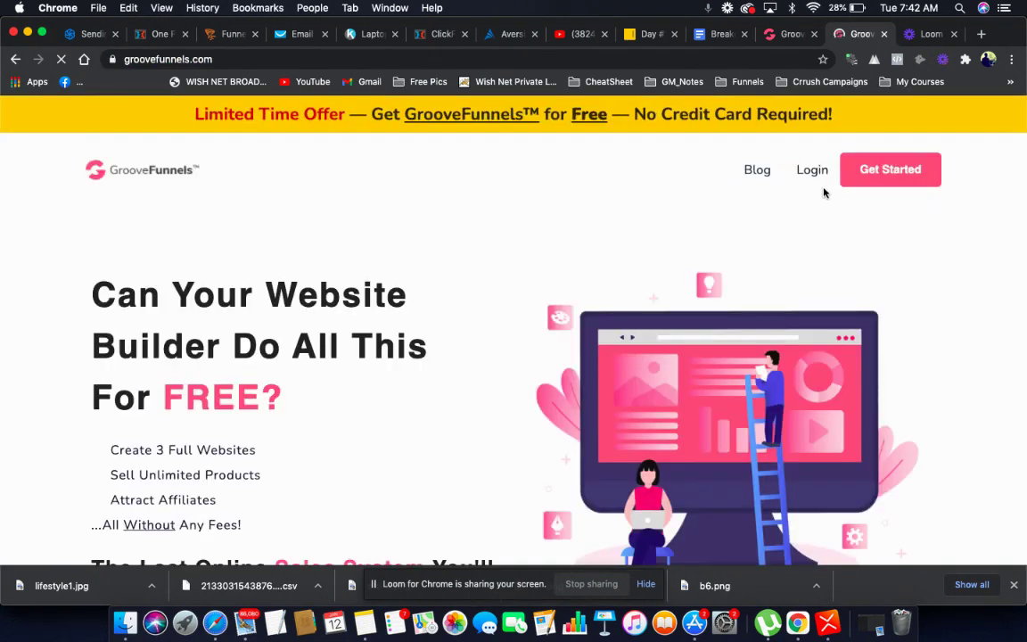
click(818, 171)
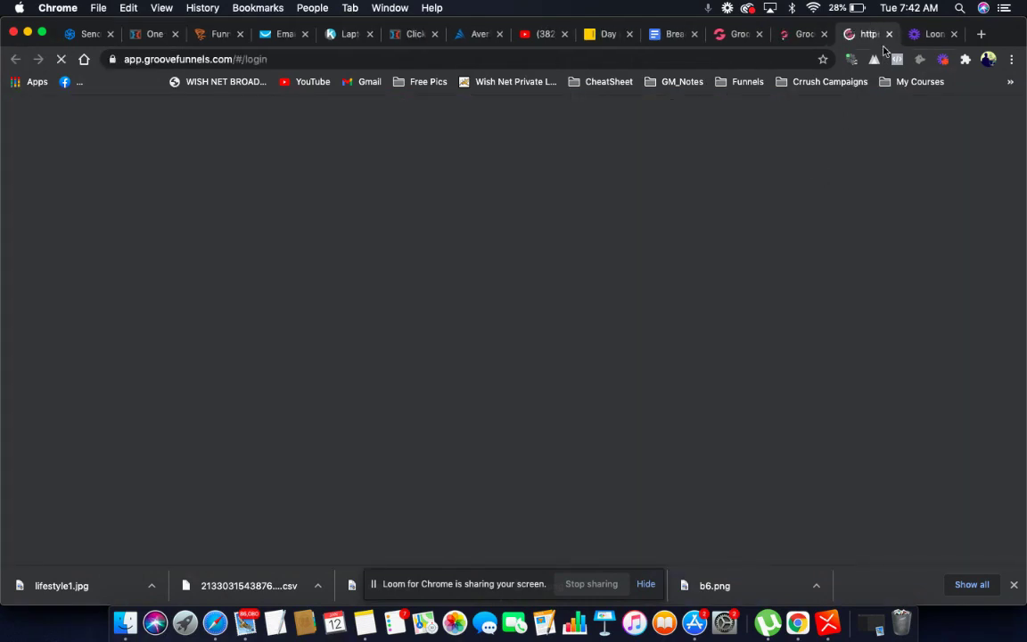
click(824, 34)
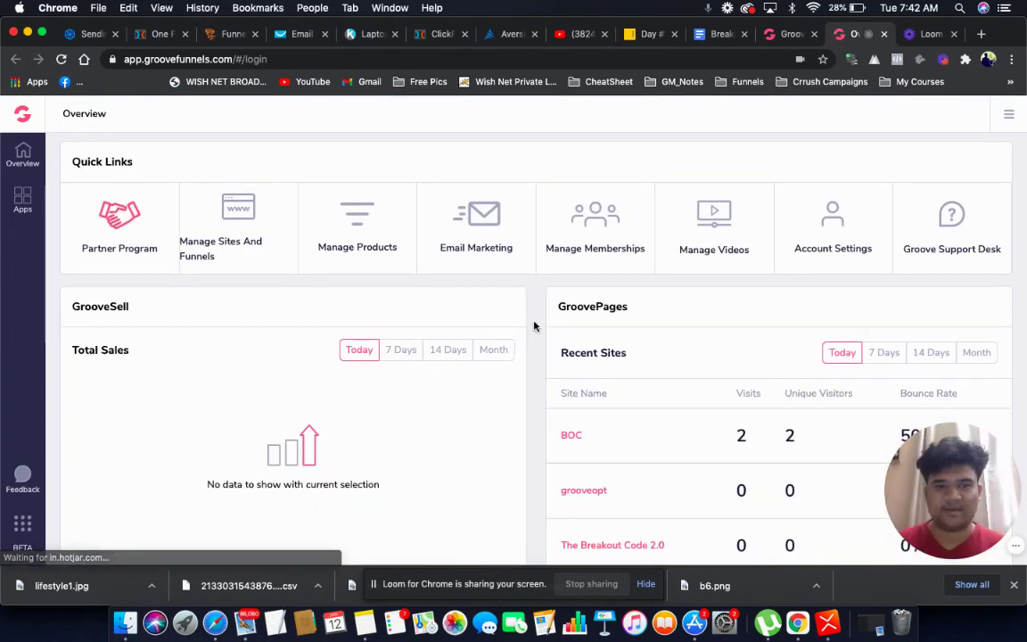
click(704, 230)
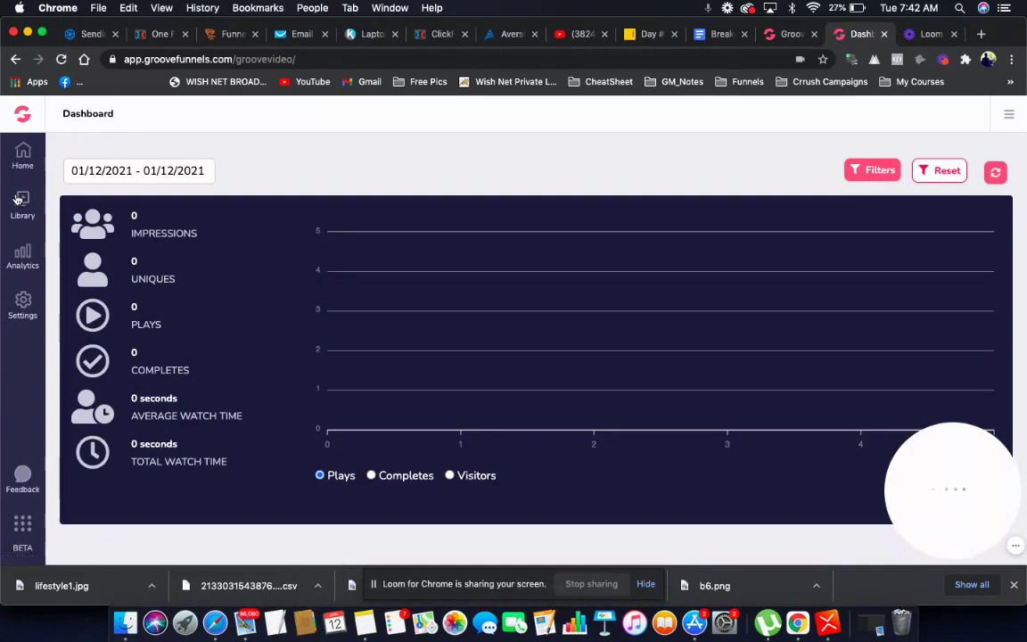
click(16, 200)
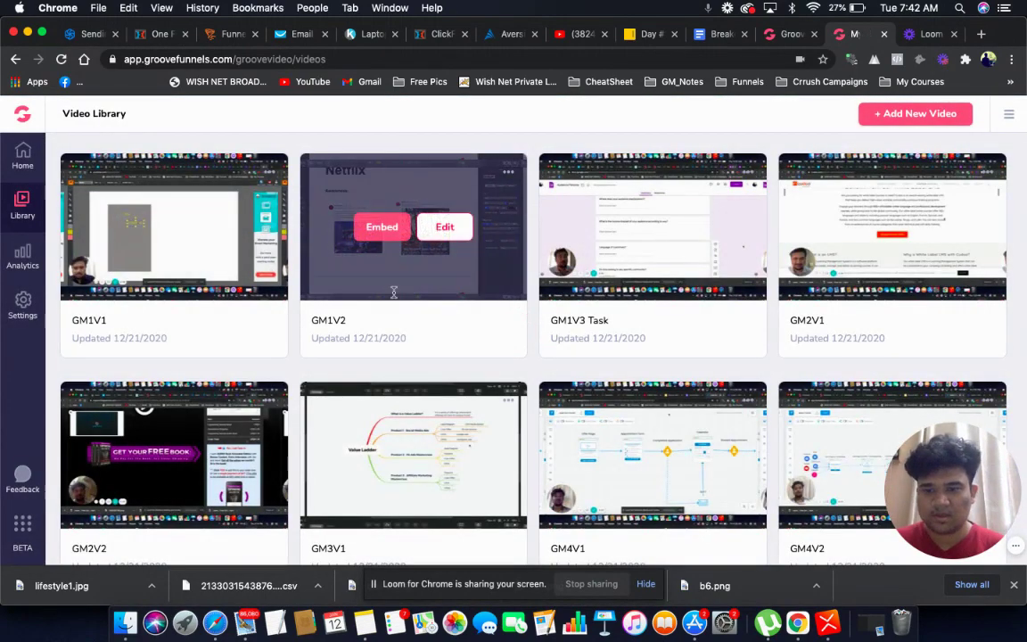
Copy the embed code of the "test video" from the Video Library
scroll(393, 292, down, 5)
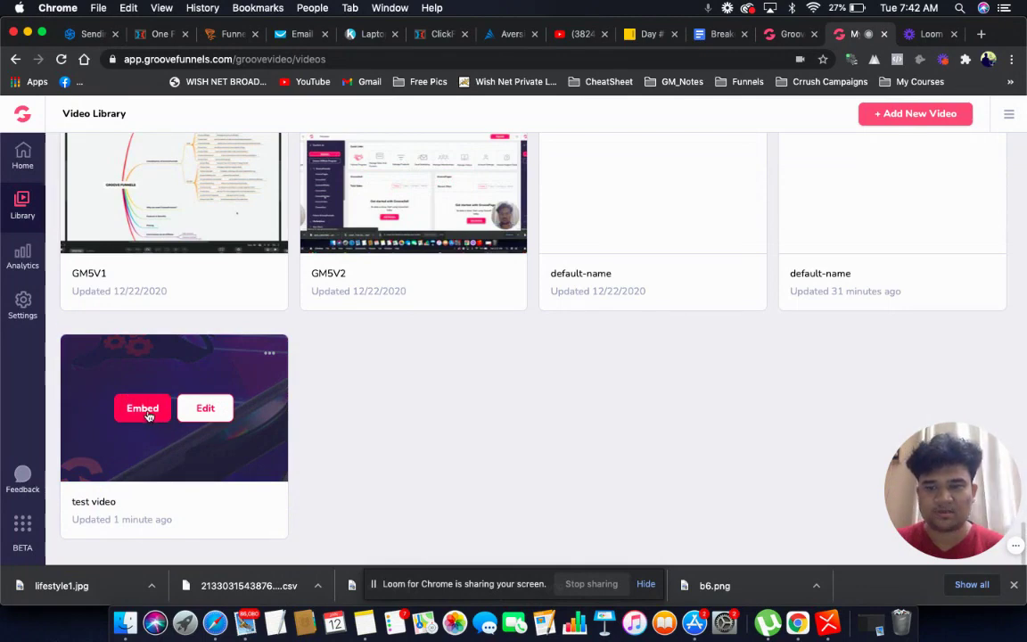
click(143, 410)
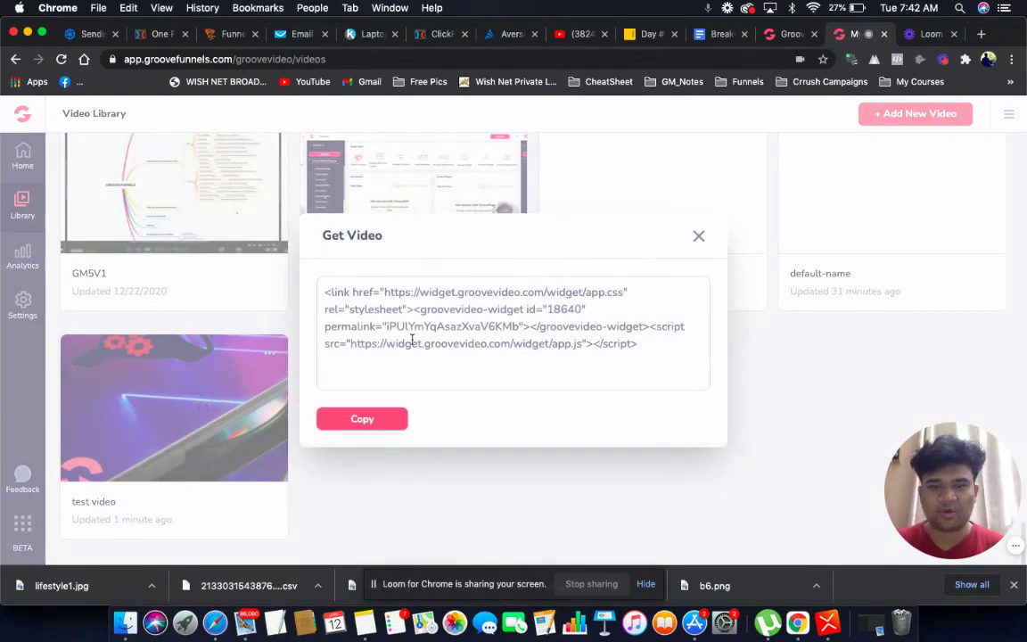
click(374, 424)
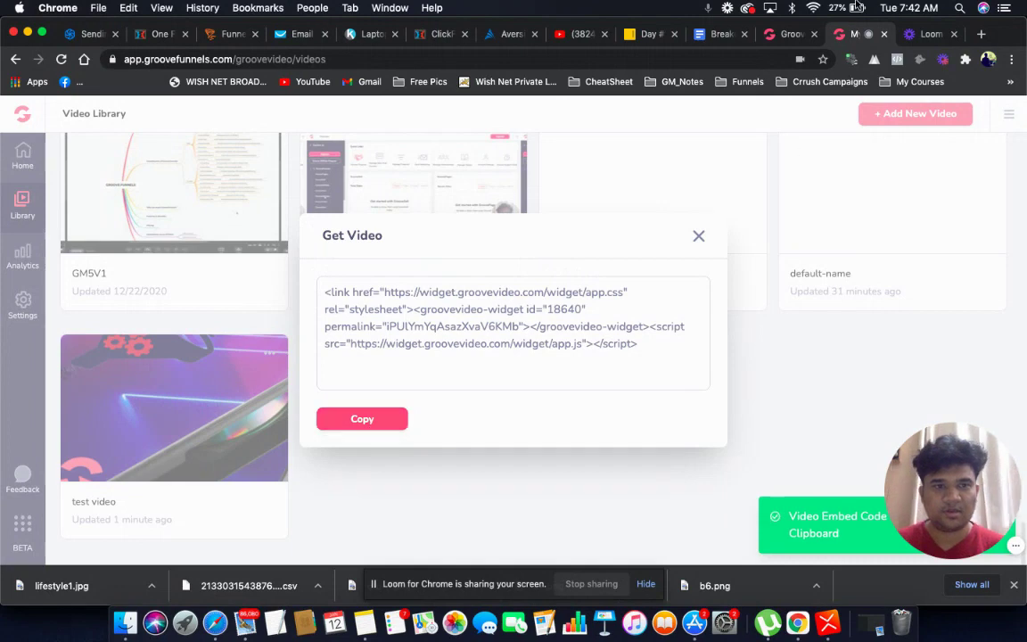
Return to the BOC page editor and insert a Code Embed element between the "INSTANT PROOF" line and the Name field
click(788, 34)
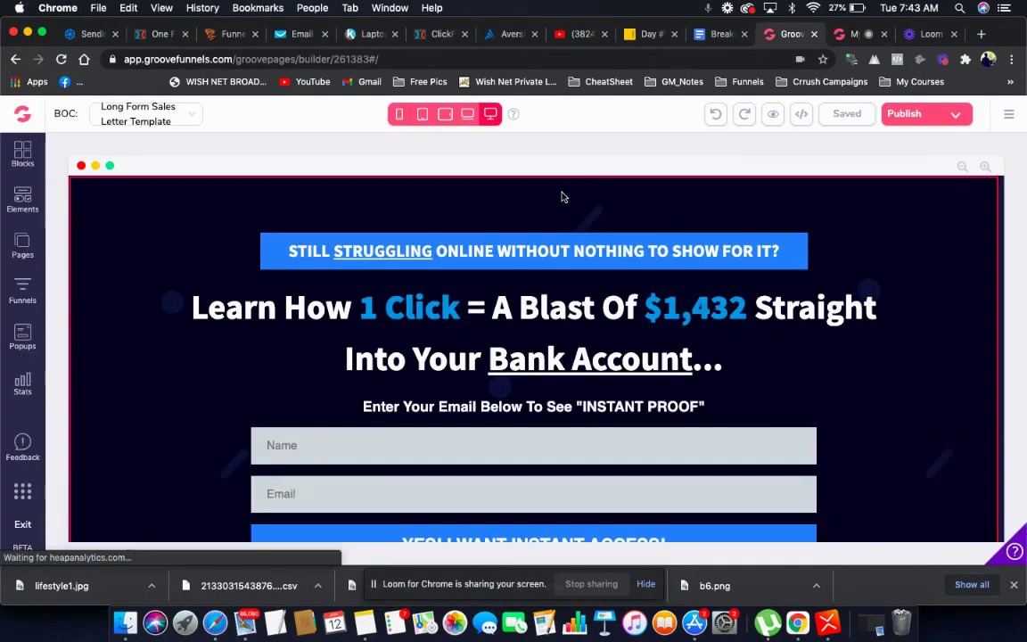
scroll(563, 197, down, 2)
scroll(532, 272, up, 1)
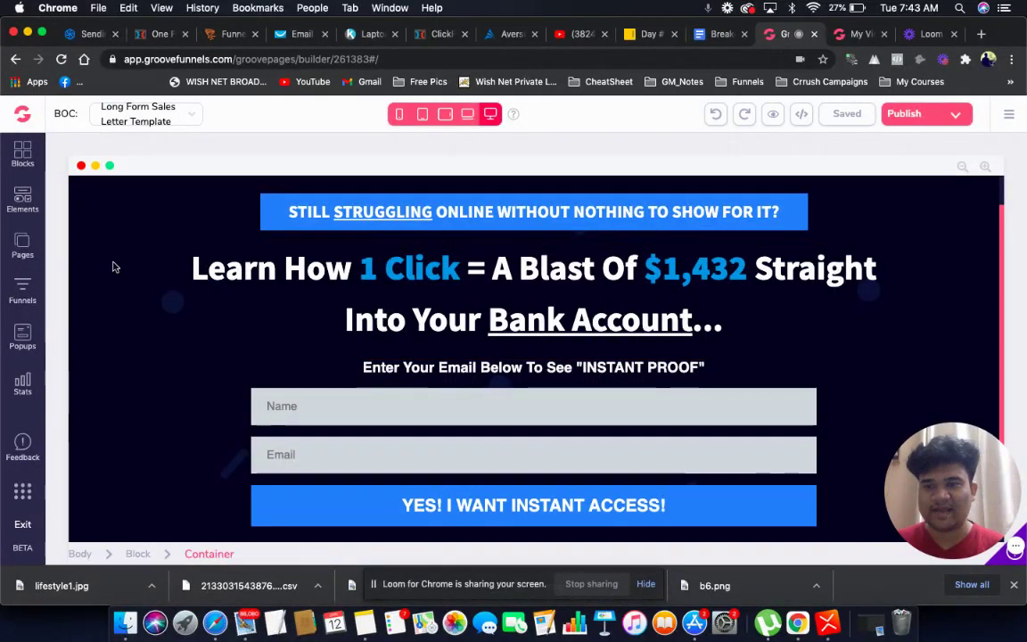
click(24, 208)
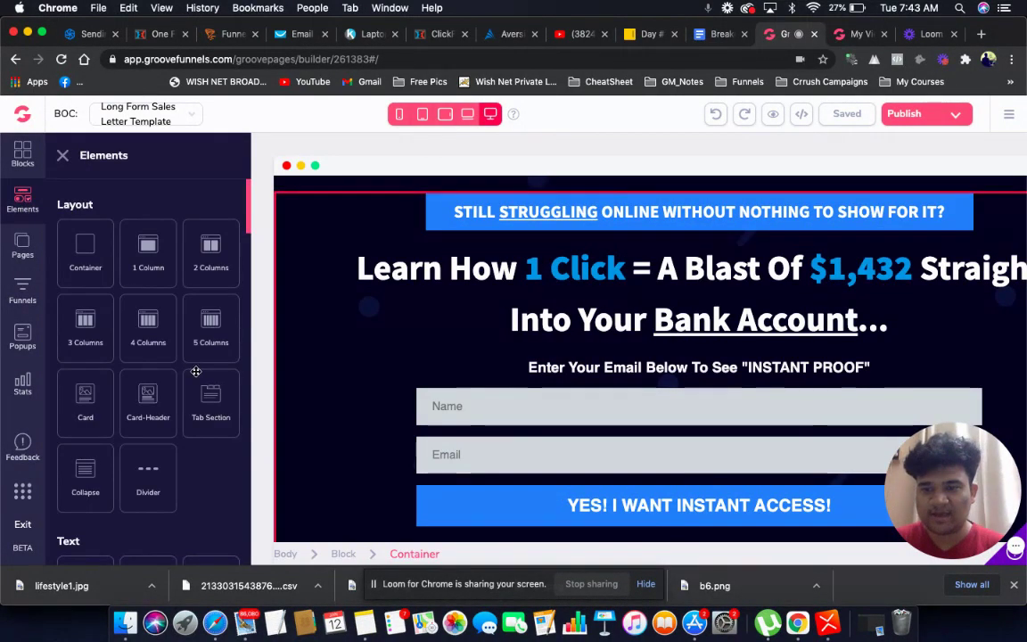
scroll(196, 371, down, 10)
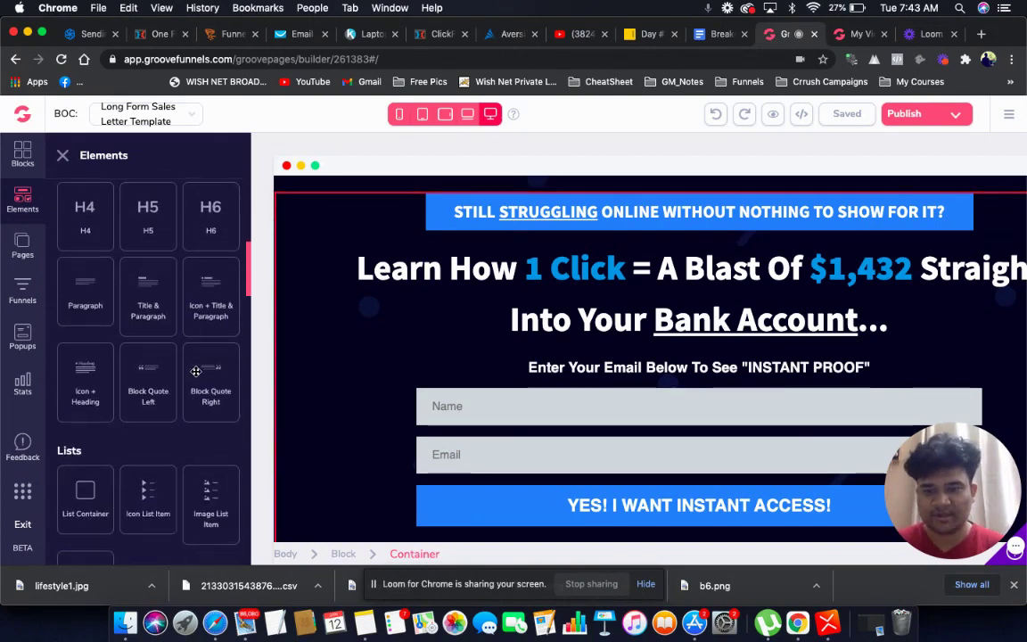
scroll(196, 371, down, 5)
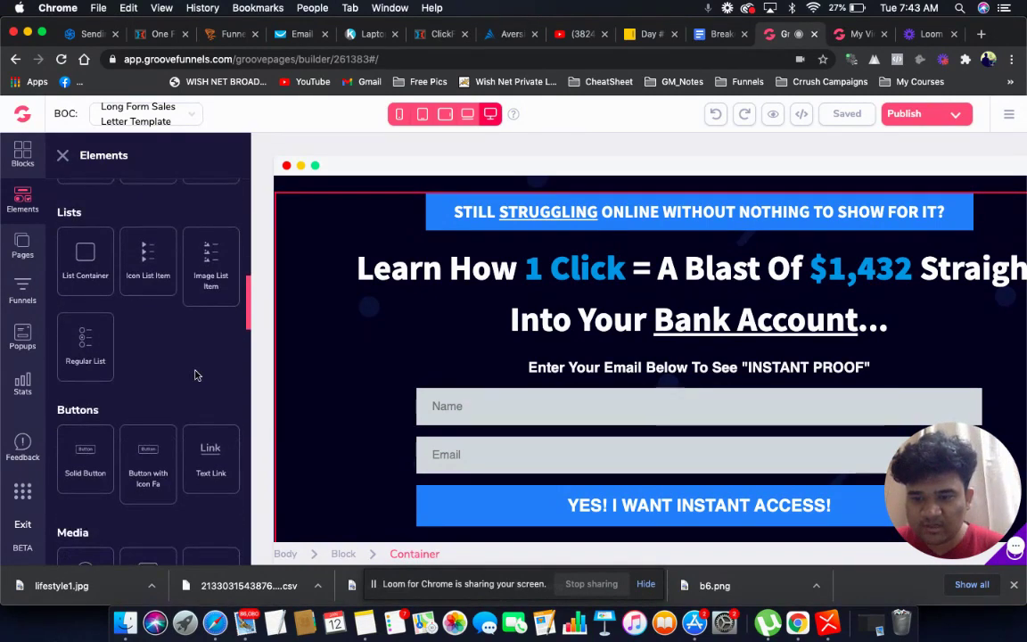
scroll(197, 375, down, 10)
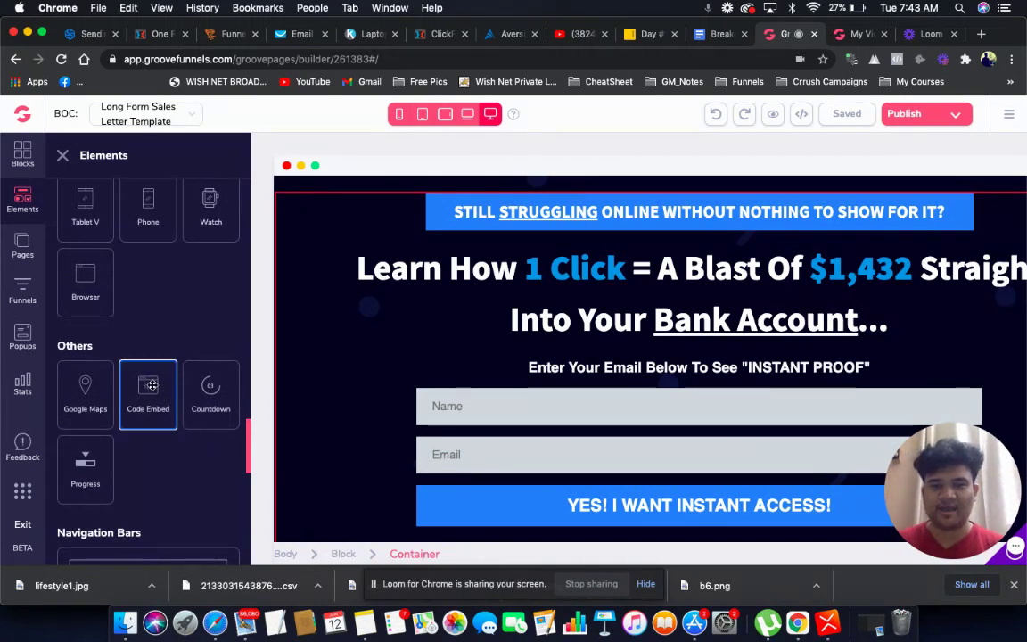
drag(151, 385, 632, 426)
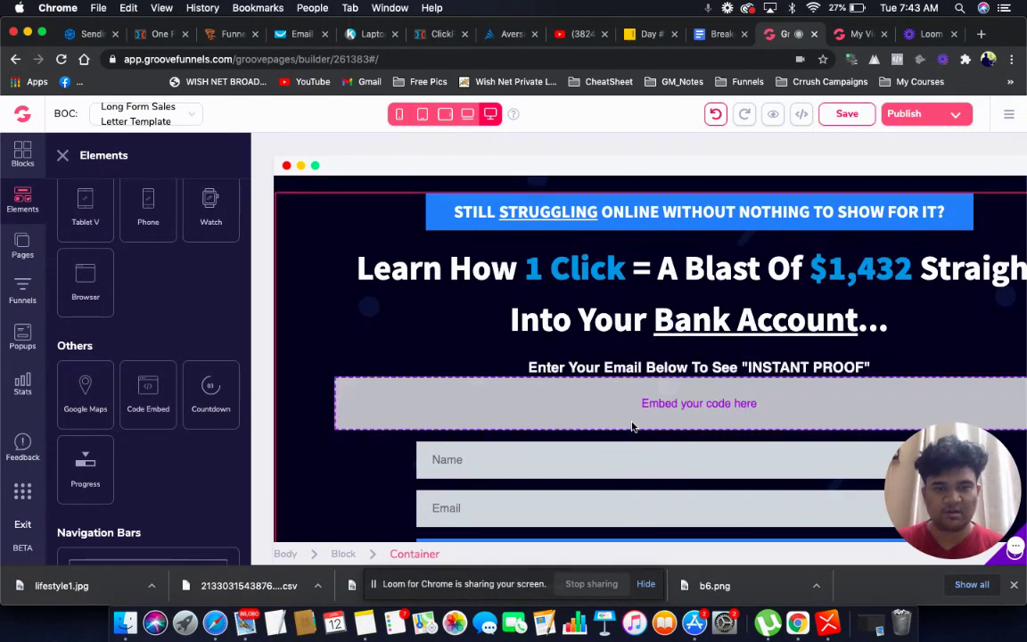
Paste the copied GrooveVideo embed code into the new embed element's source code and save it
click(557, 413)
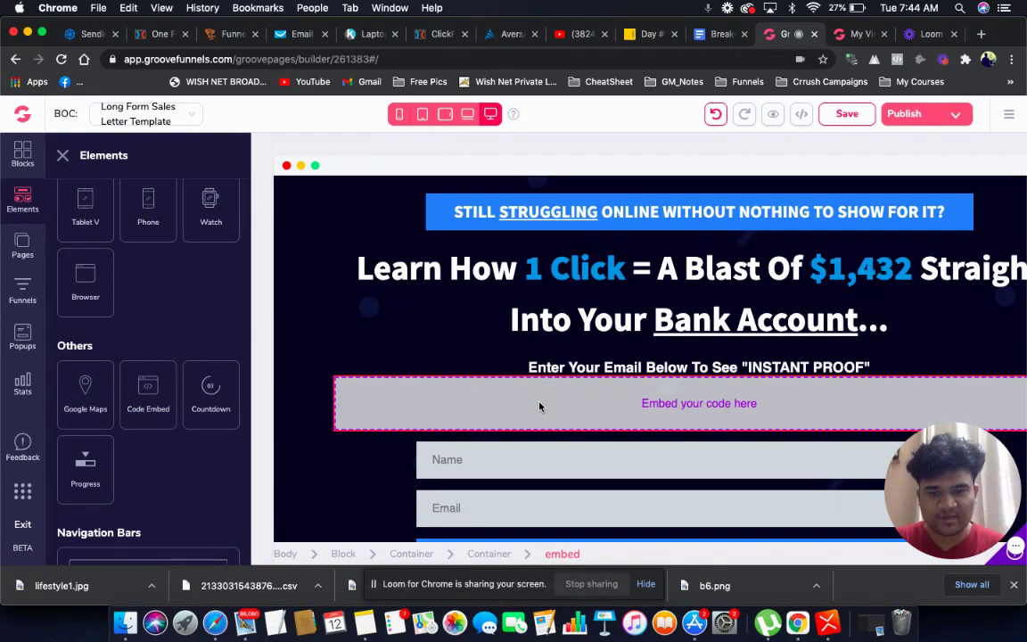
click(350, 389)
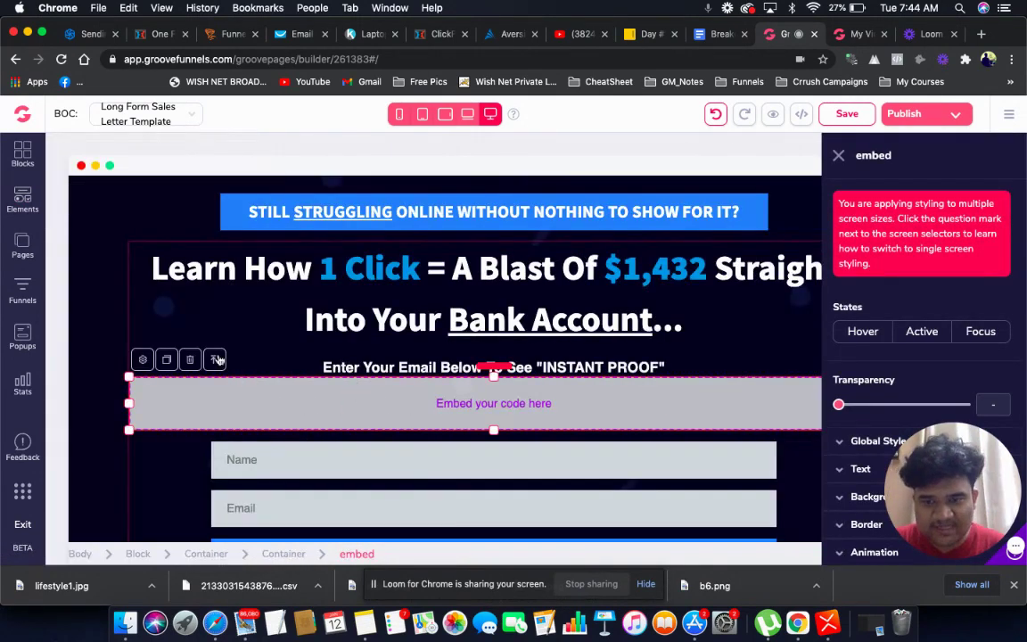
click(142, 359)
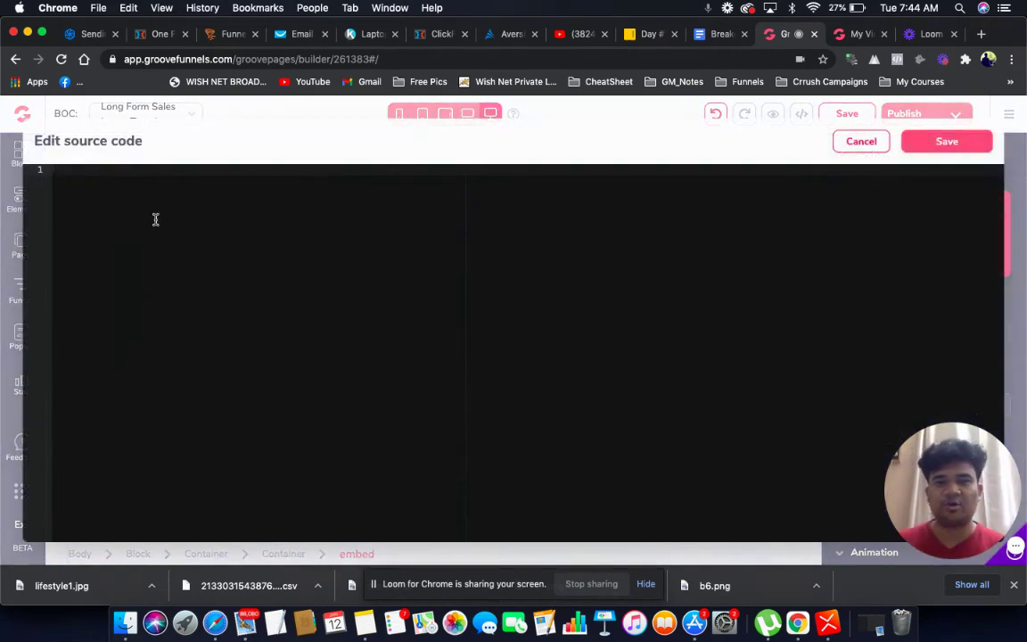
key(super+v)
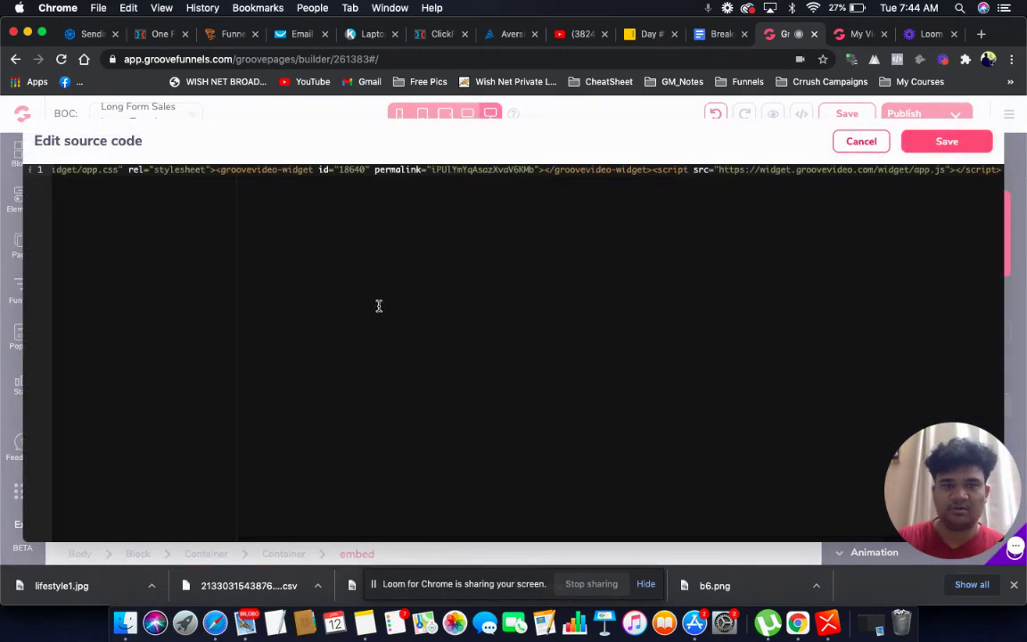
click(947, 143)
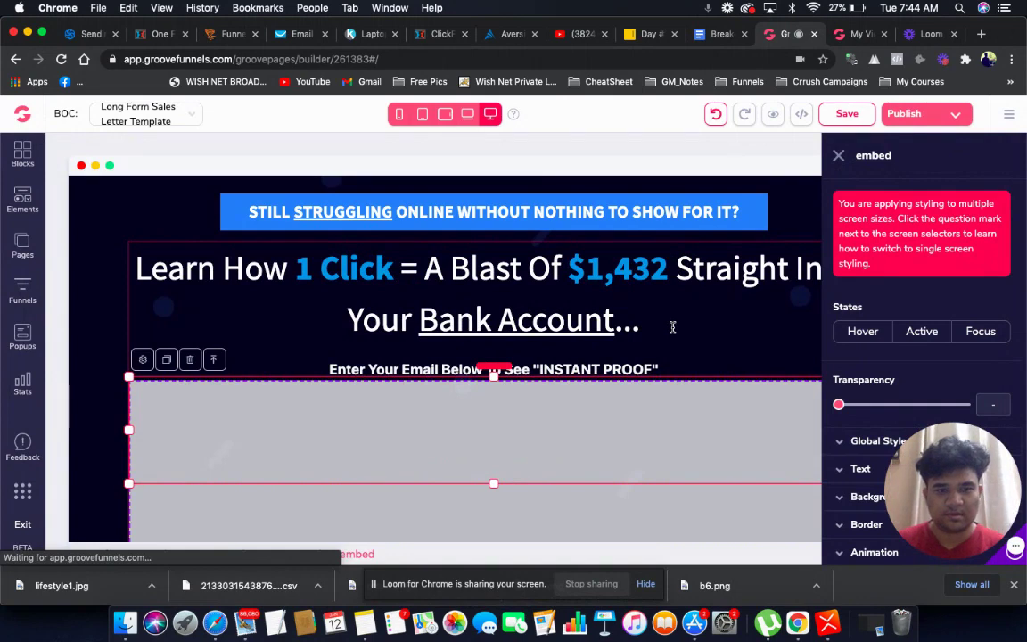
scroll(673, 304, down, 2)
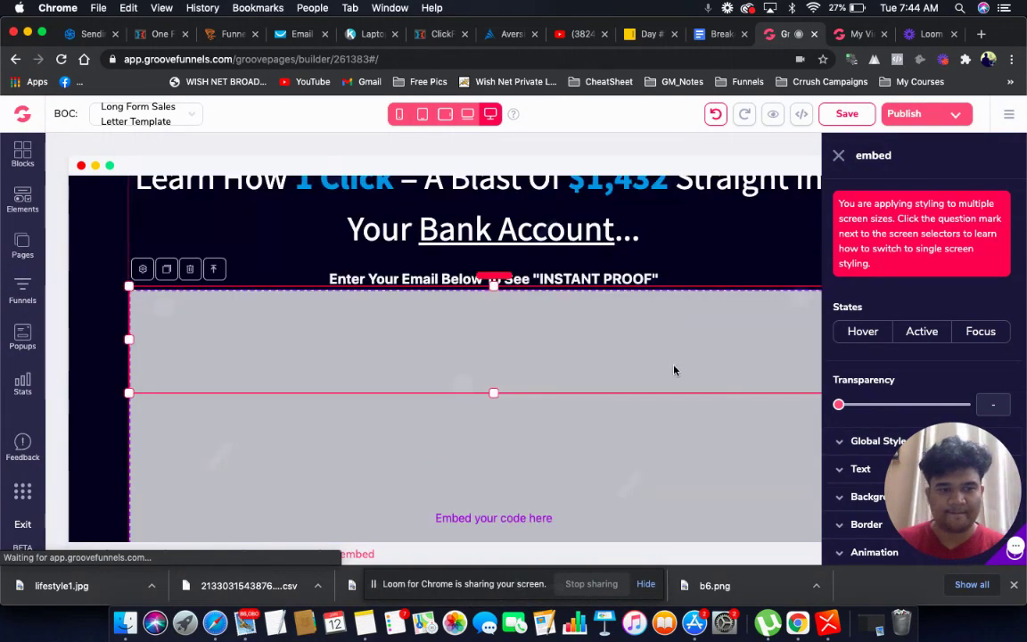
scroll(673, 370, down, 2)
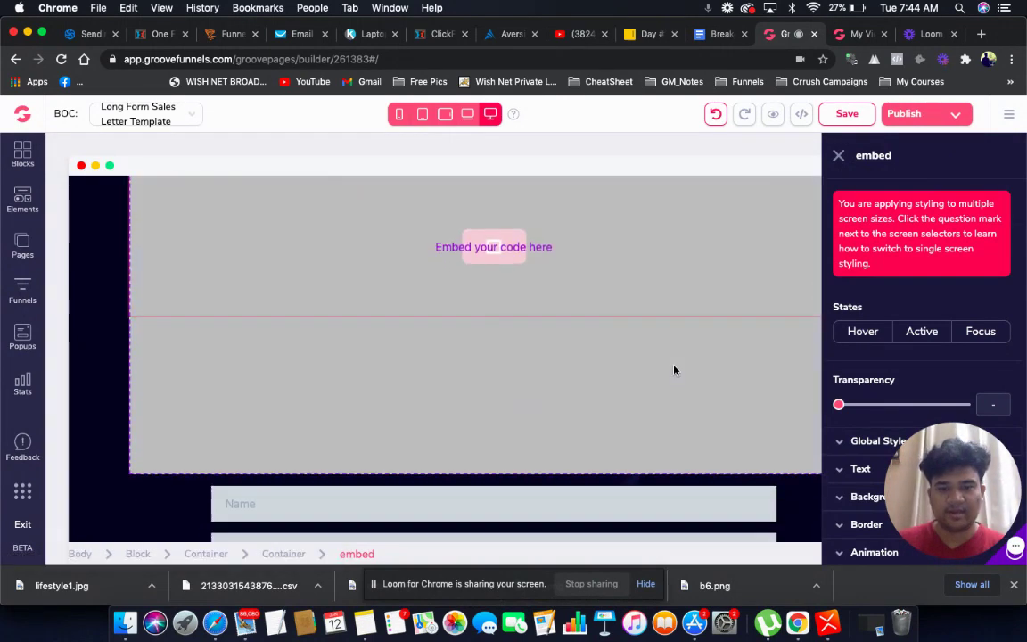
scroll(674, 367, up, 3)
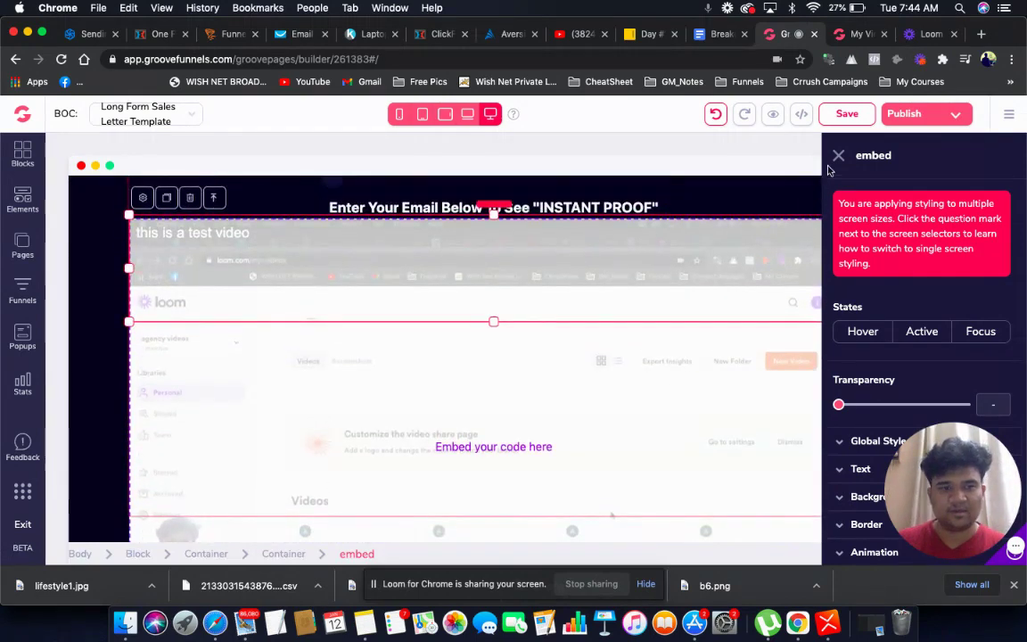
click(838, 159)
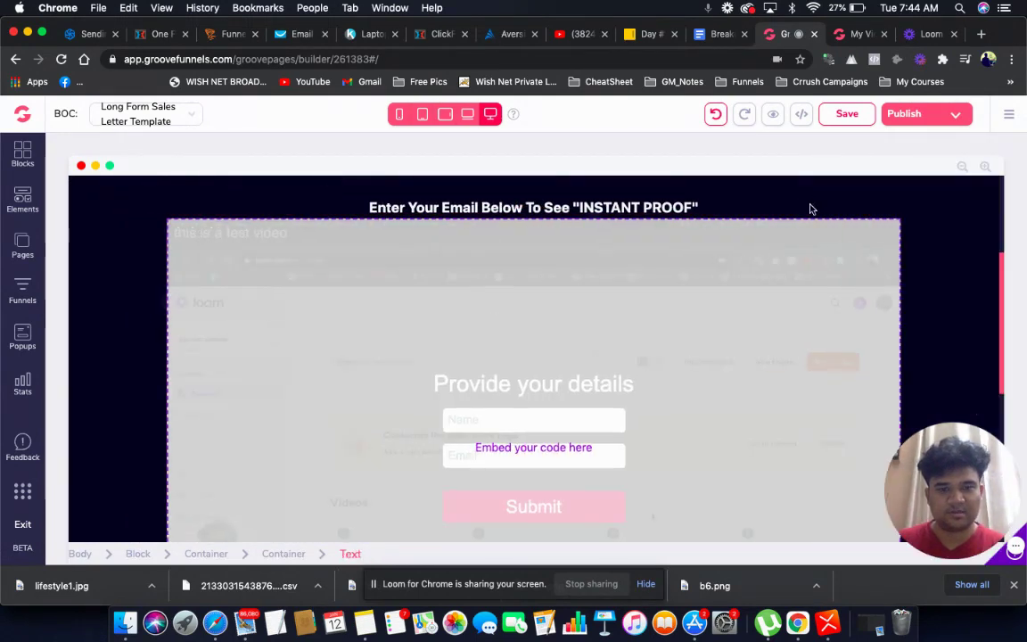
Set the embed element's width to 75% relative to its parent
scroll(733, 338, down, 2)
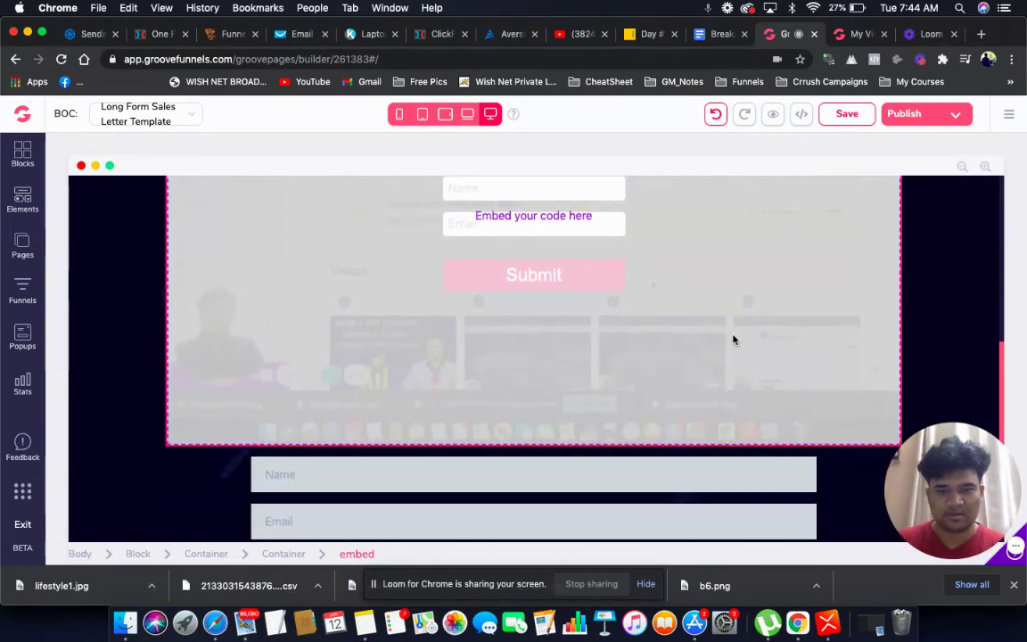
click(813, 268)
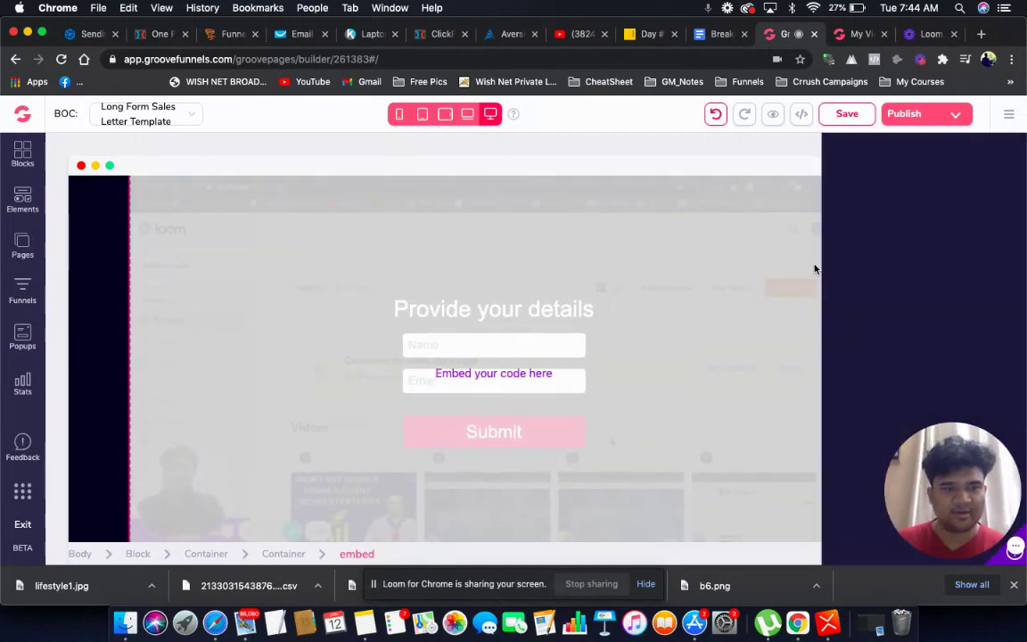
scroll(909, 311, down, 3)
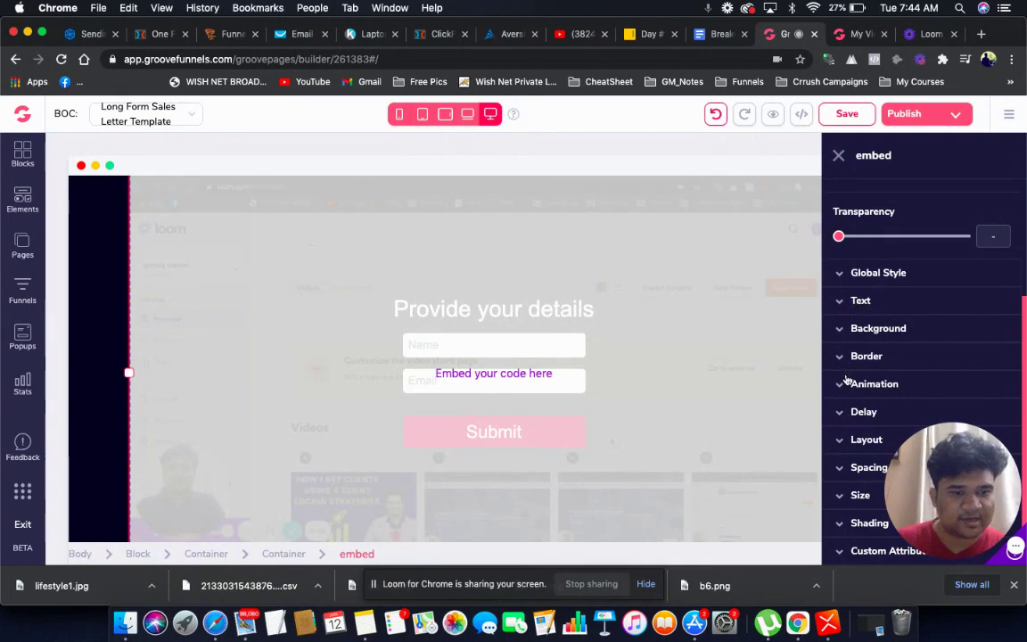
drag(945, 481, 73, 489)
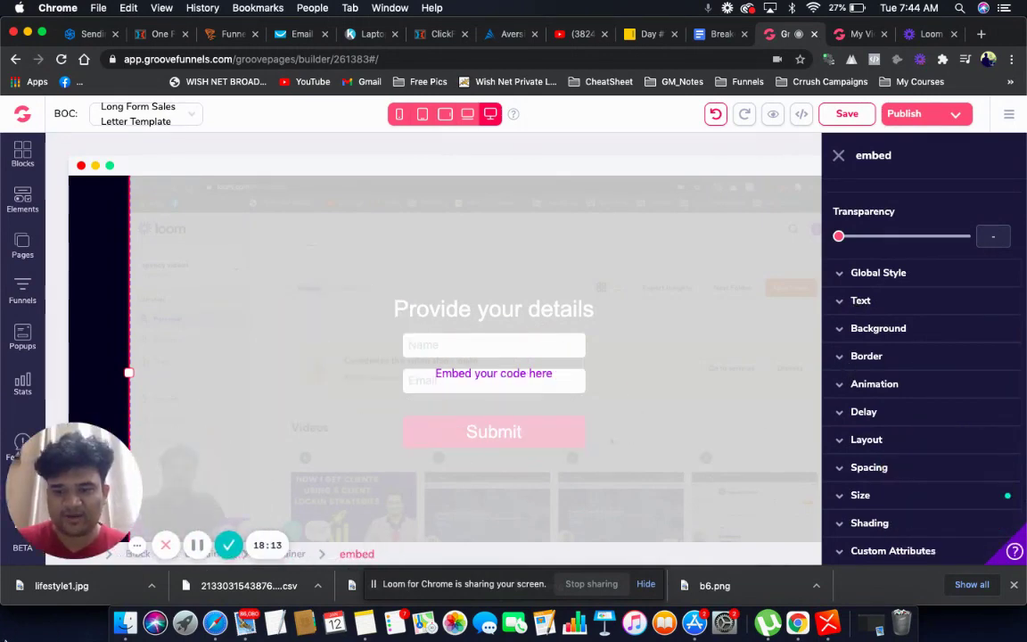
click(866, 494)
scroll(869, 495, down, 2)
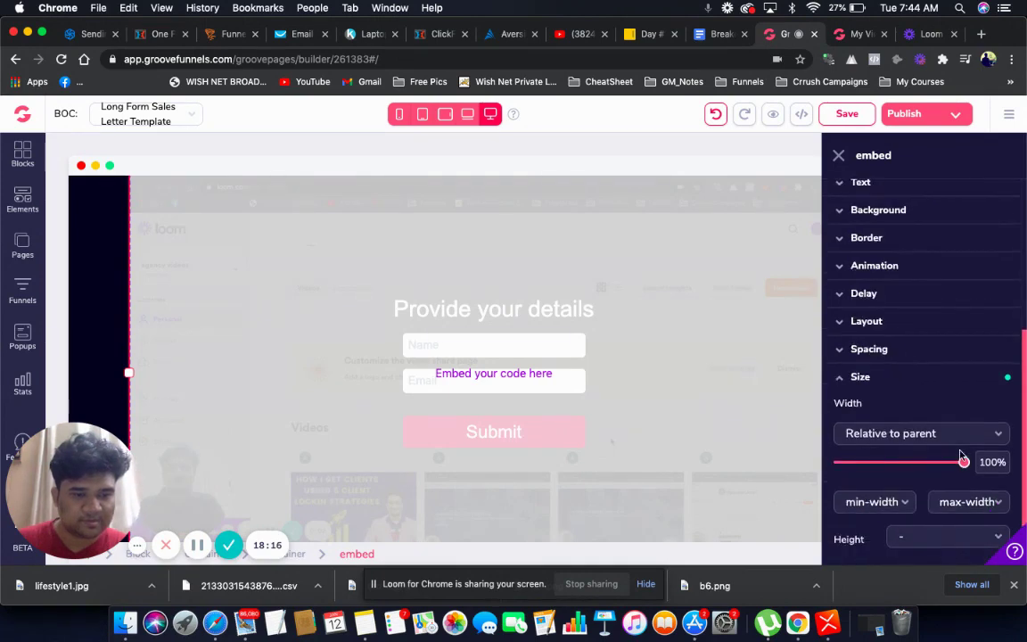
mouse_move(932, 464)
mouse_down()
mouse_move(899, 464)
mouse_move(924, 469)
mouse_up()
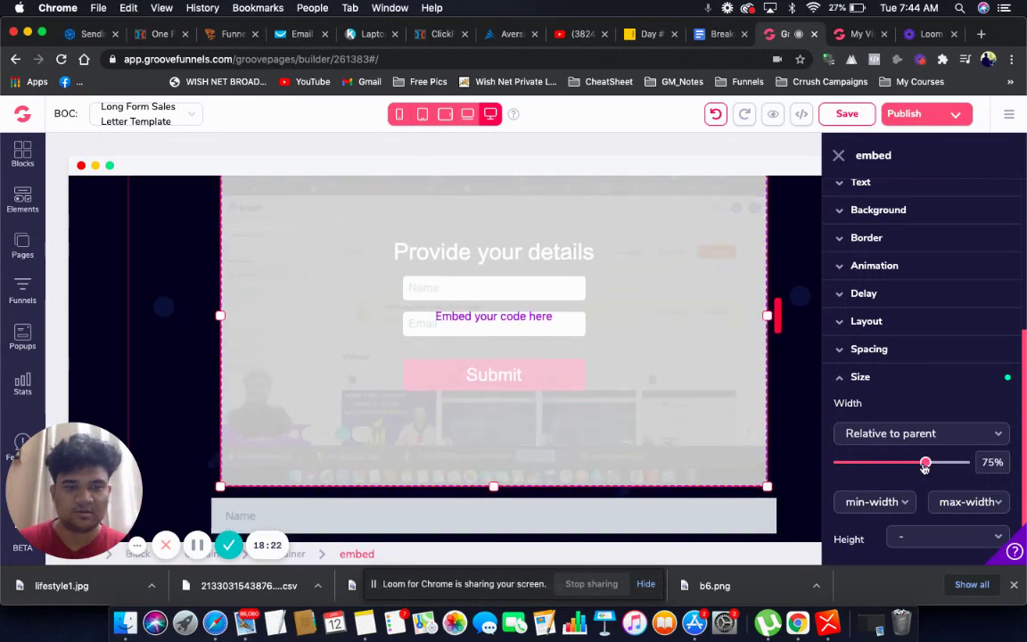
scroll(697, 405, up, 2)
scroll(697, 405, down, 4)
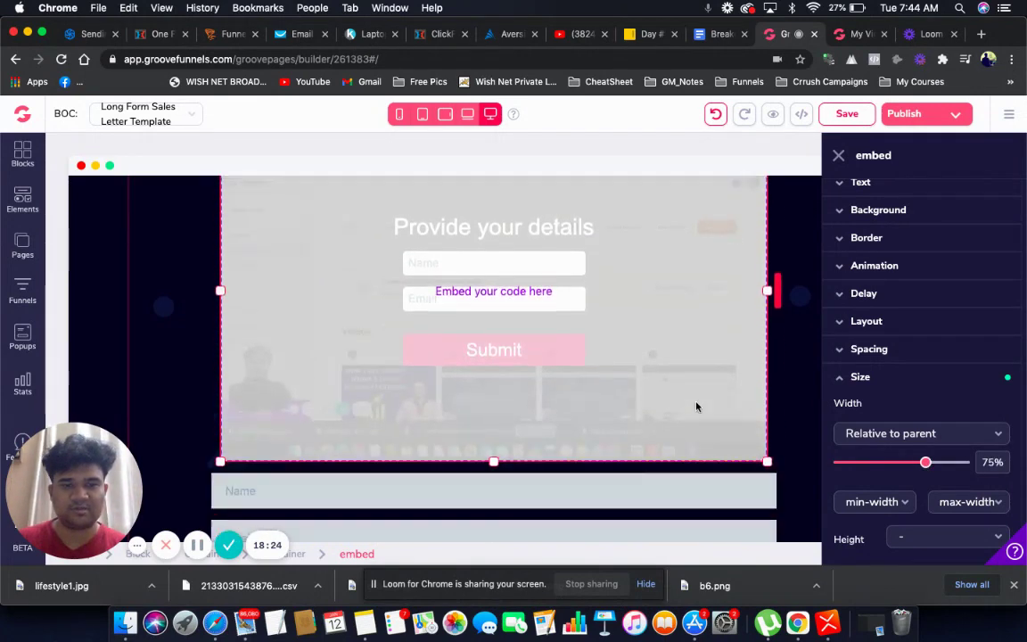
Save and publish the BOC site, and open its live breakoutcode2 page
click(845, 115)
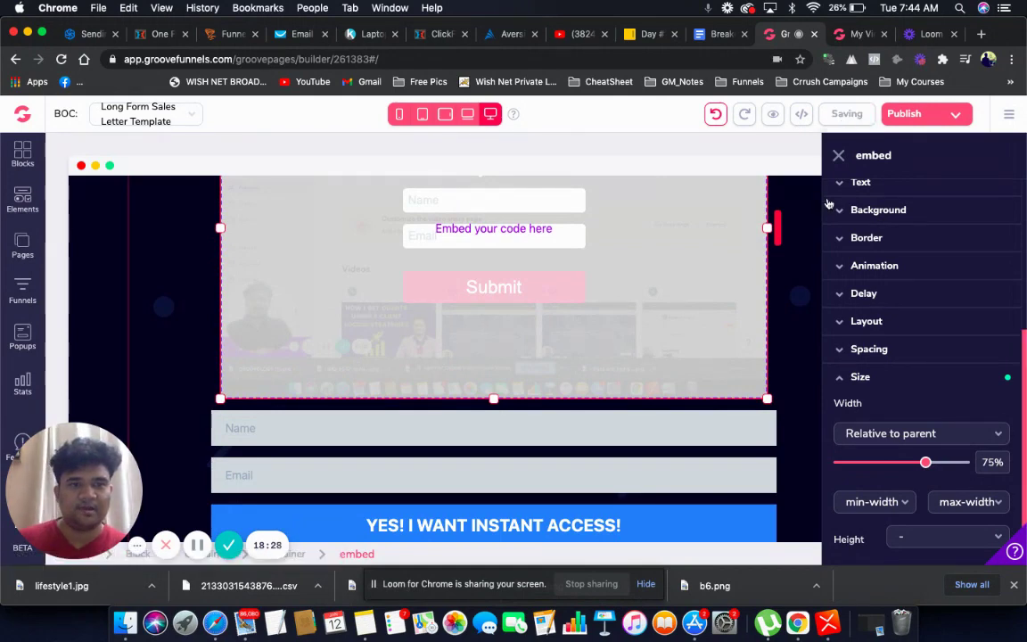
click(903, 114)
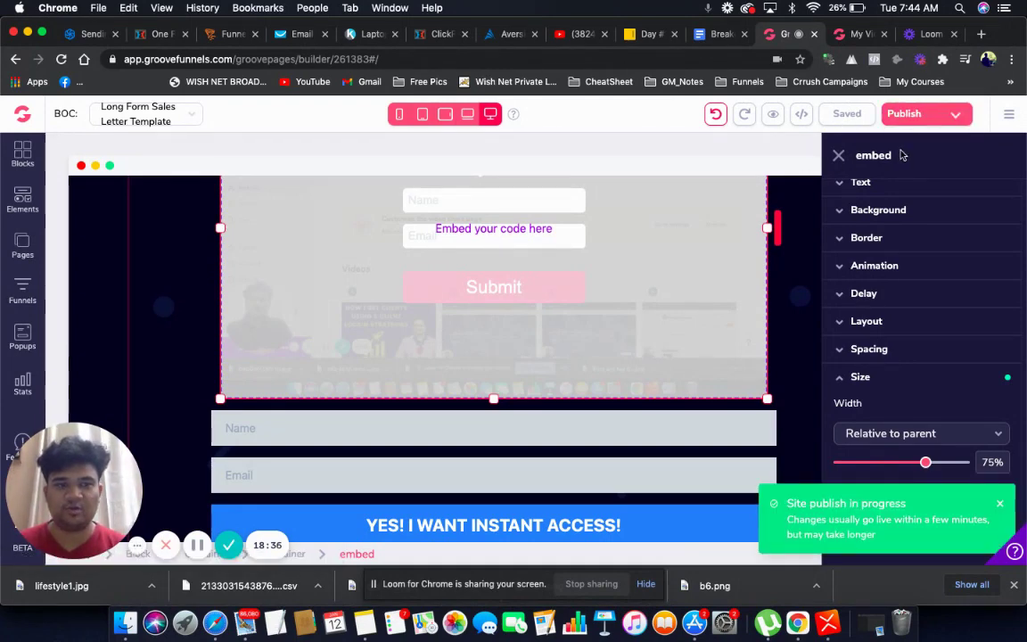
click(954, 116)
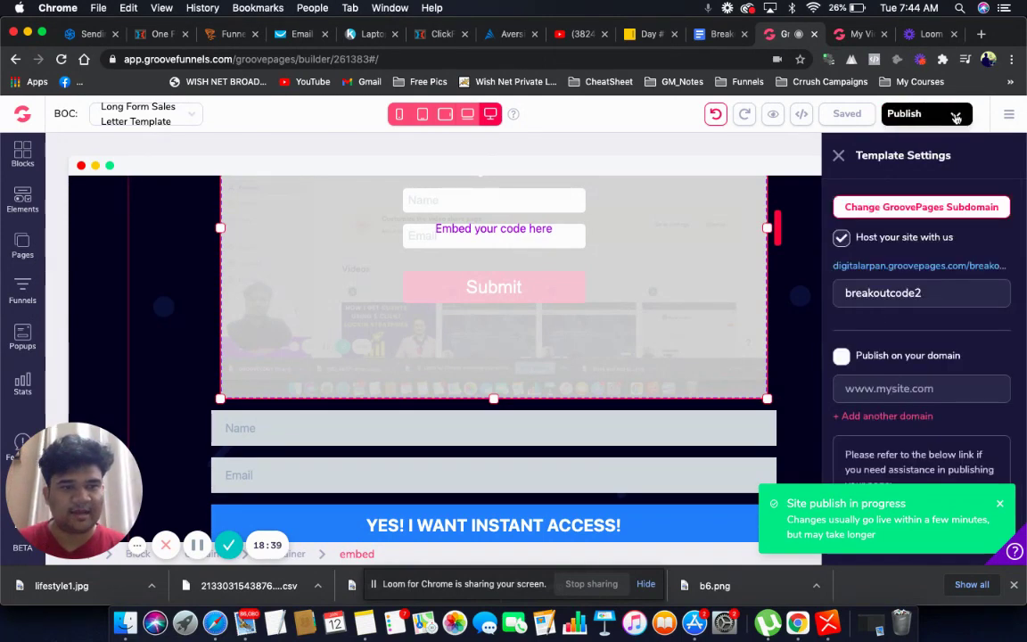
click(913, 269)
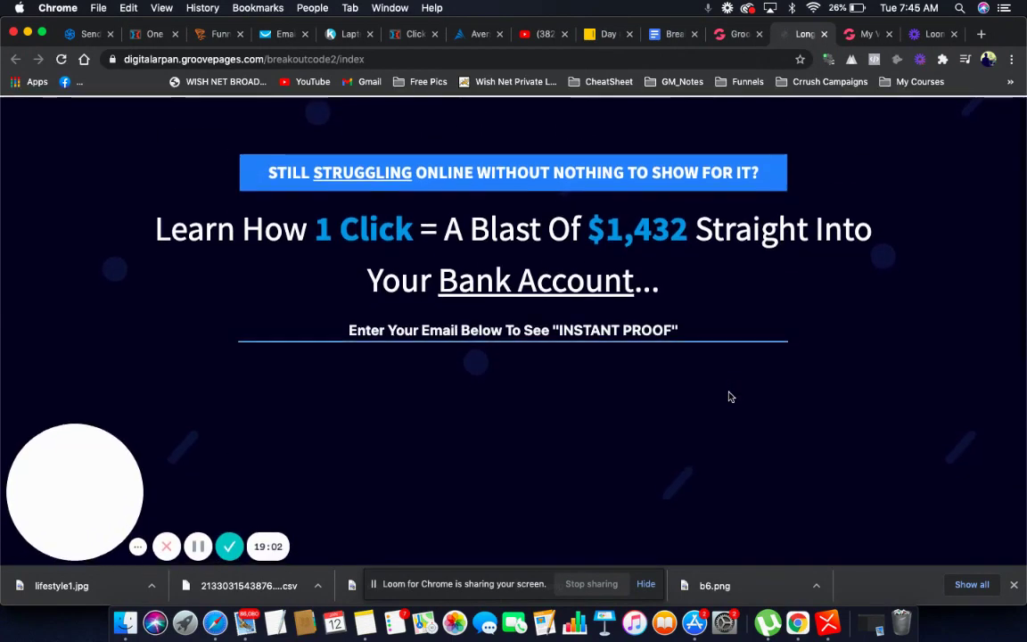
Play the embedded video on the live page and submit its opt-in form with a test name and email address
scroll(729, 397, down, 2)
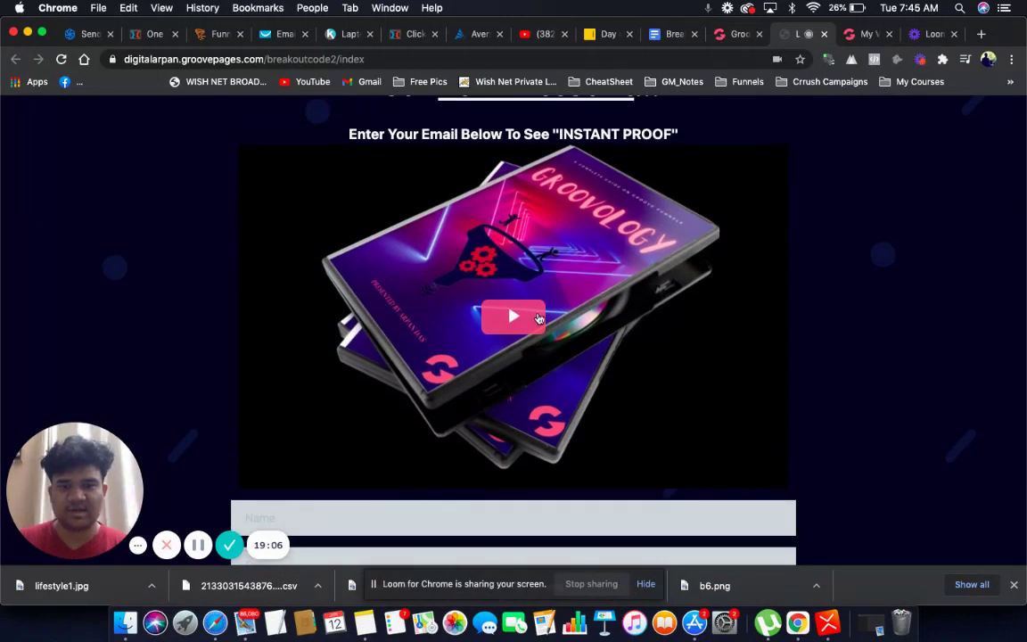
click(528, 318)
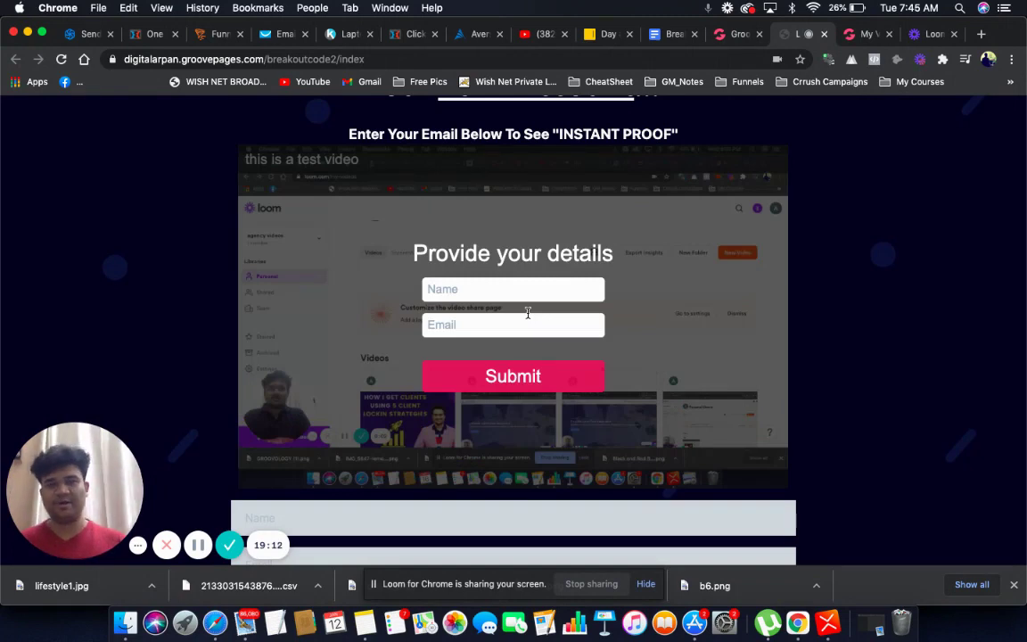
click(518, 289)
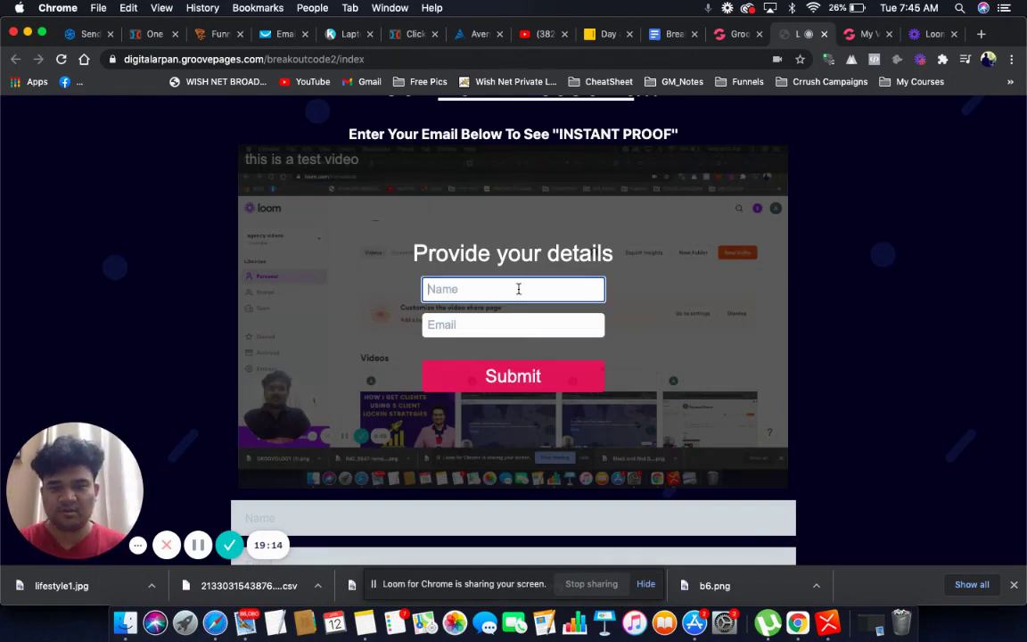
click(472, 326)
text(ss@hh.com)
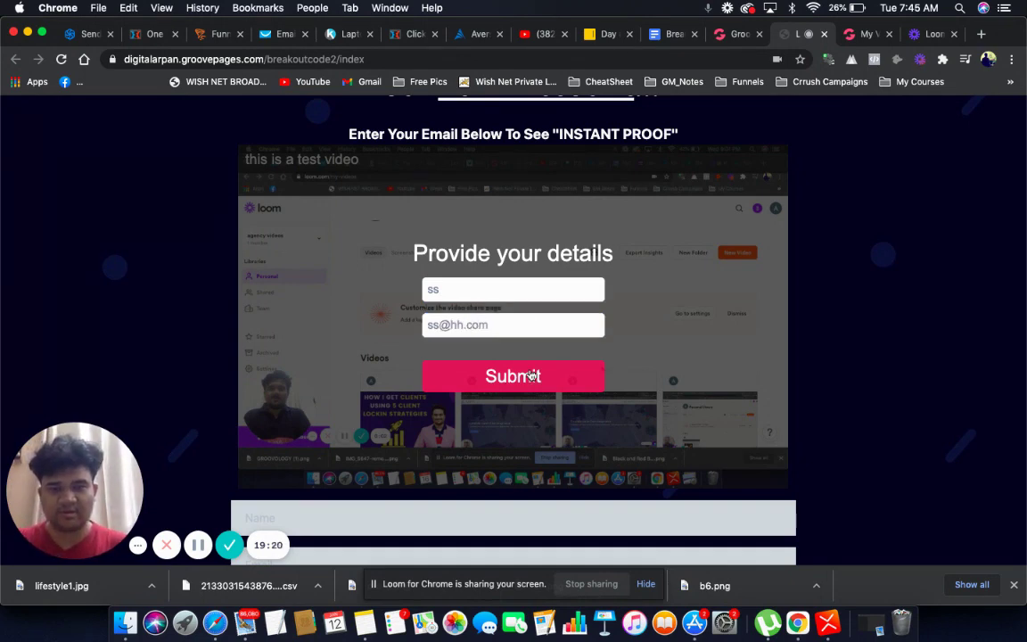
click(531, 375)
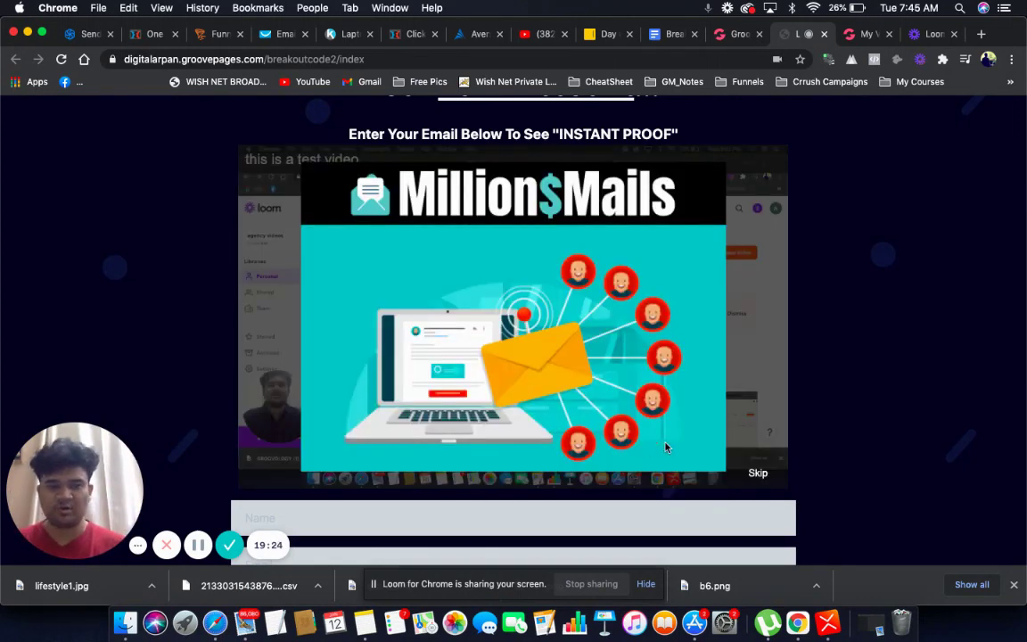
Skip the MillionsMails image overlay, pause the video at the Webinar Registration banner and look over the live page
click(758, 475)
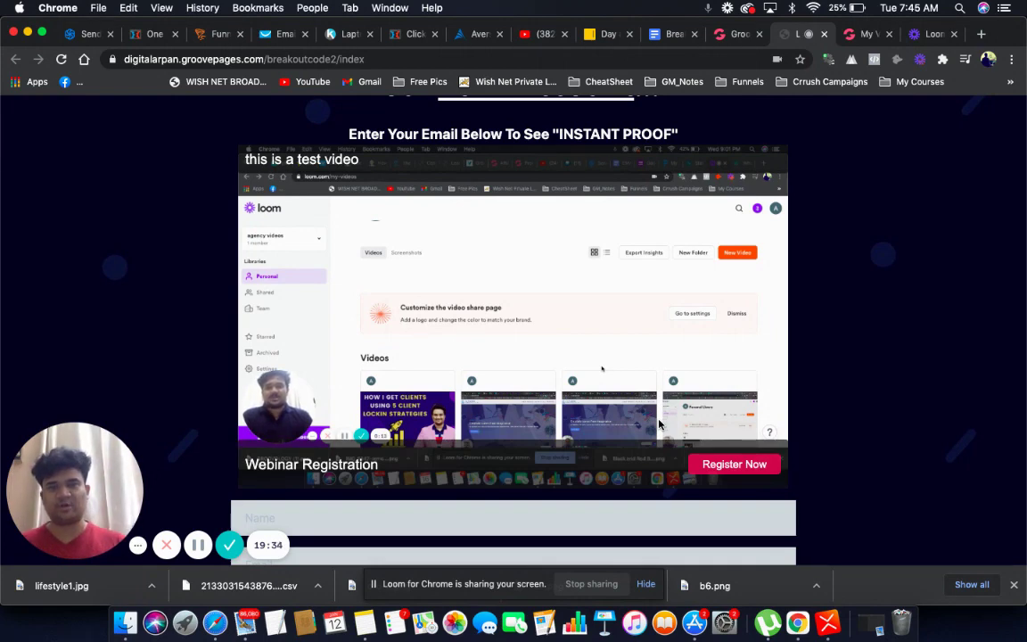
click(558, 333)
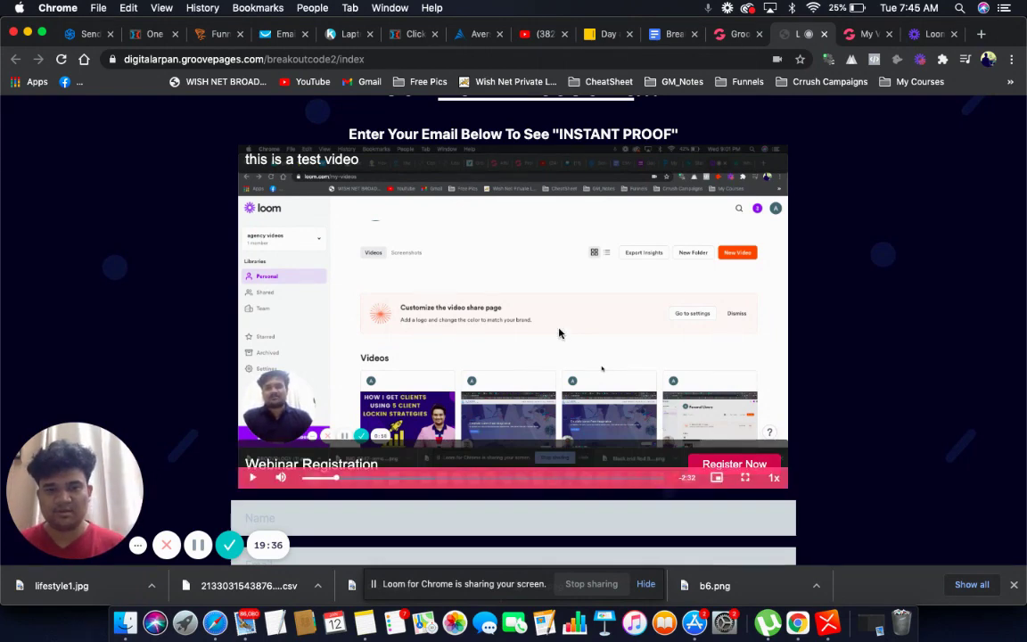
scroll(559, 334, down, 4)
scroll(624, 328, up, 3)
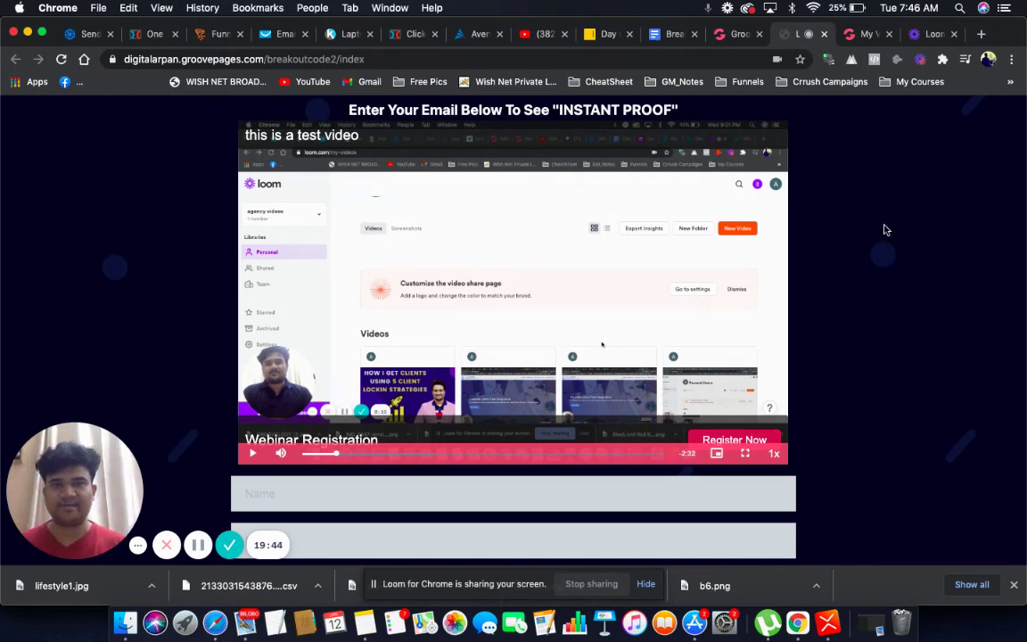
Switch to the GrooveVideo library, close the Get Video embed code dialog and open the video analytics
click(850, 35)
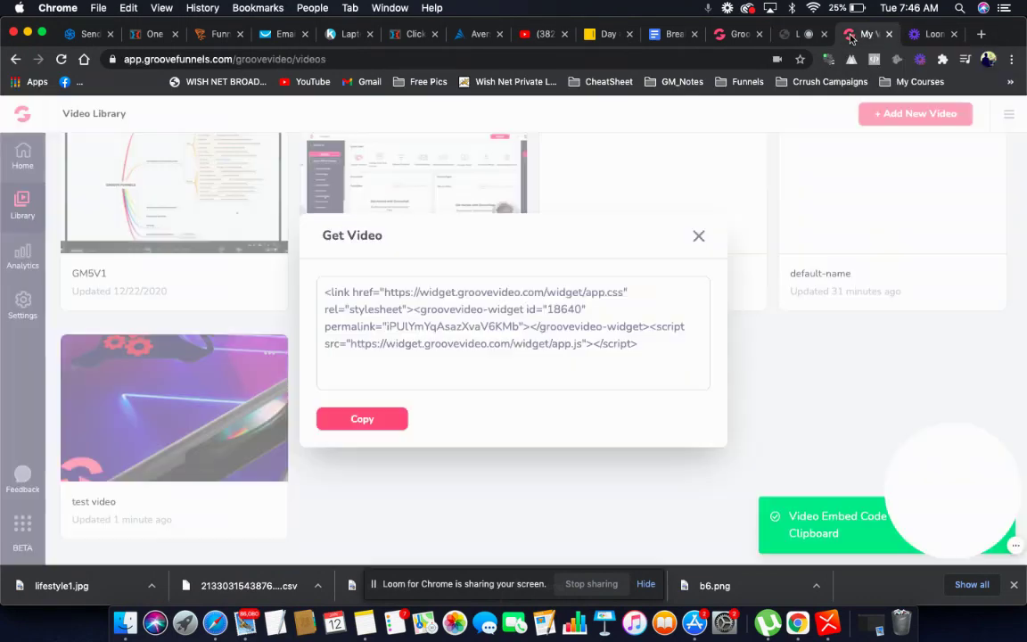
click(698, 236)
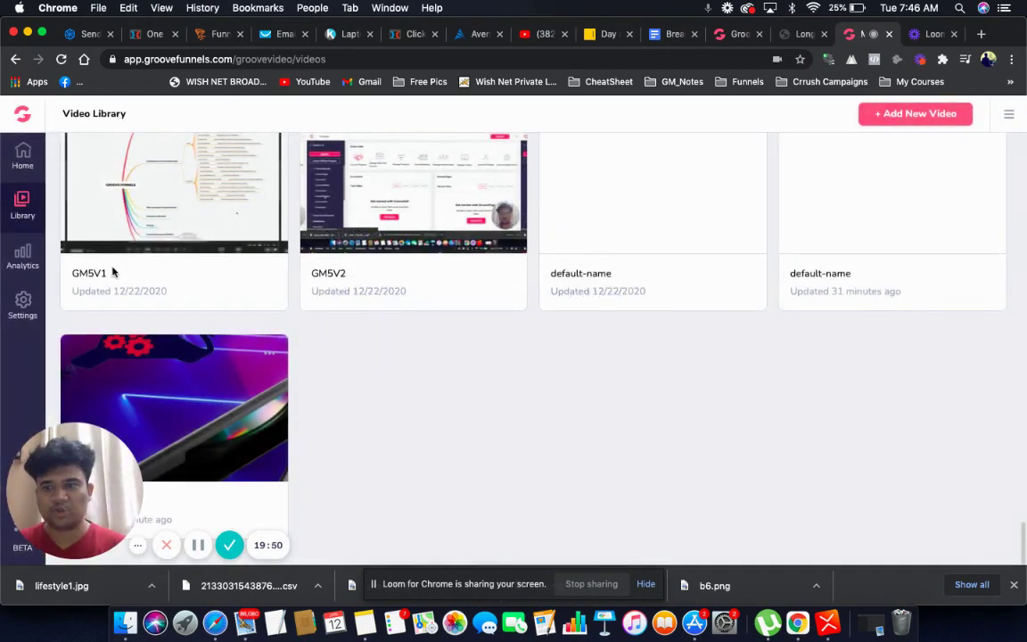
click(25, 257)
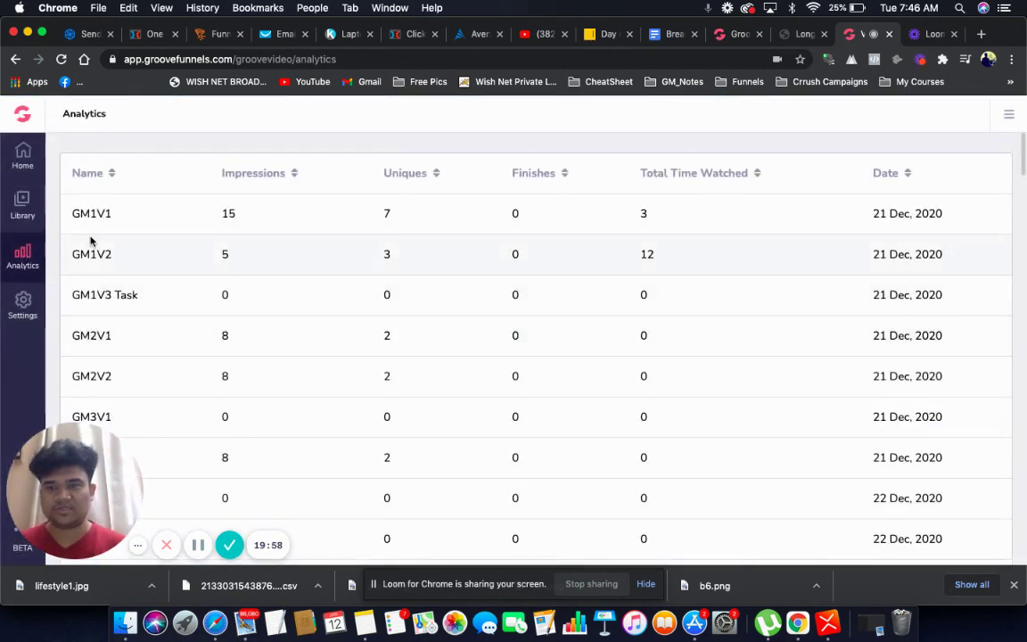
Examine impressions, uniques, finishes and total time watched for the listed videos, including test video, and return to the video library
scroll(90, 239, down, 2)
scroll(90, 239, down, 2)
mouse_move(93, 498)
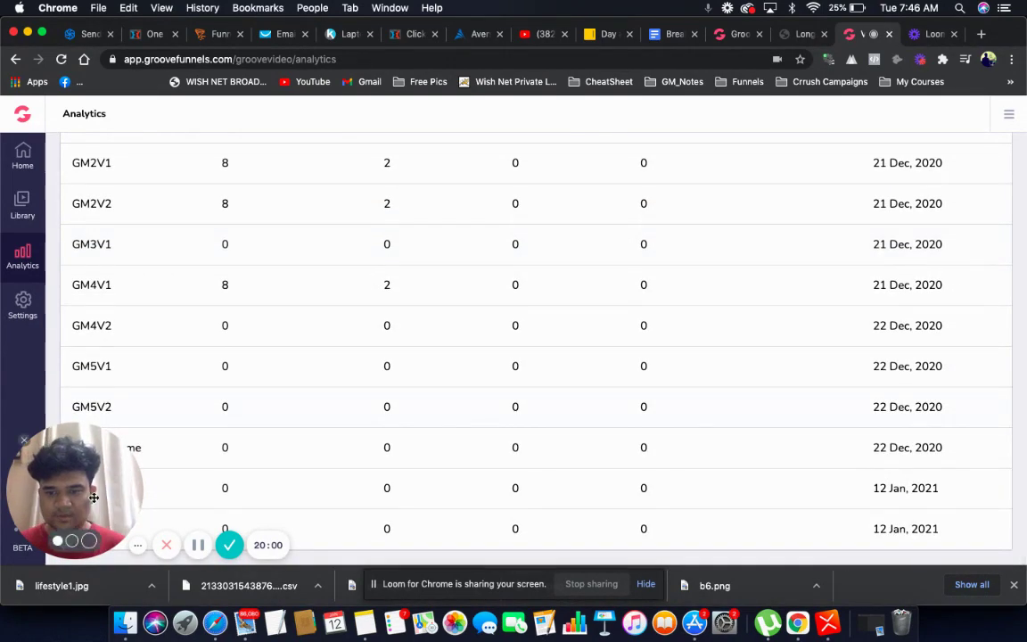
drag(93, 497, 970, 498)
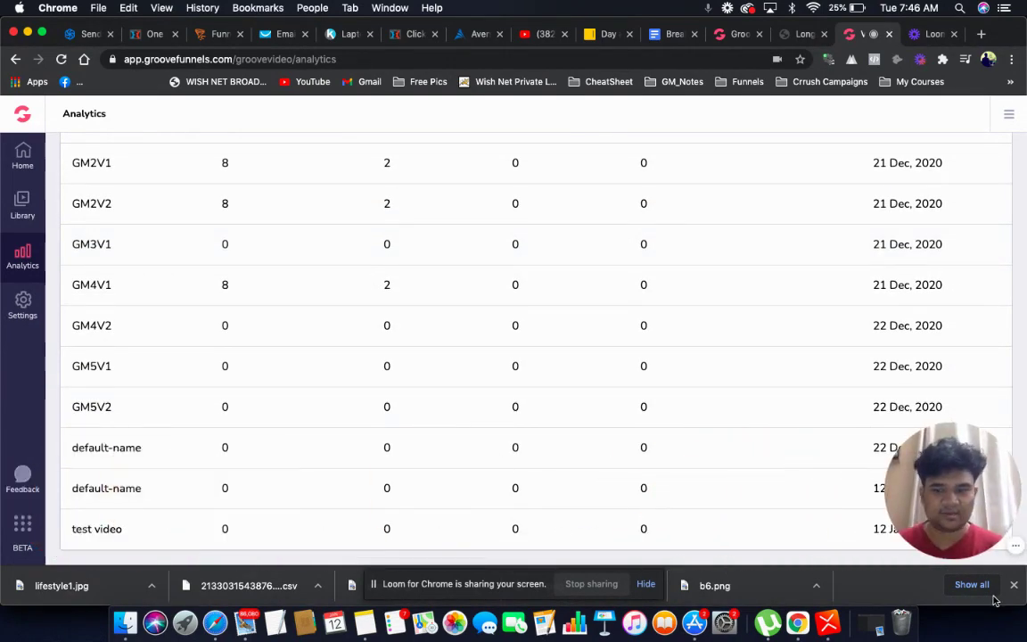
scroll(447, 474, up, 5)
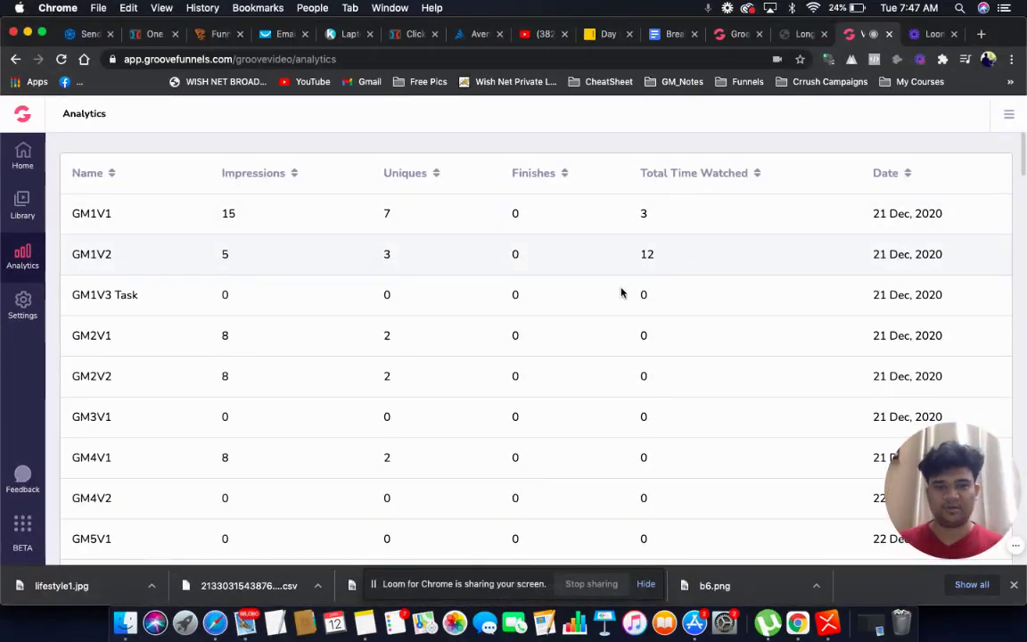
scroll(609, 317, down, 1)
scroll(609, 318, down, 1)
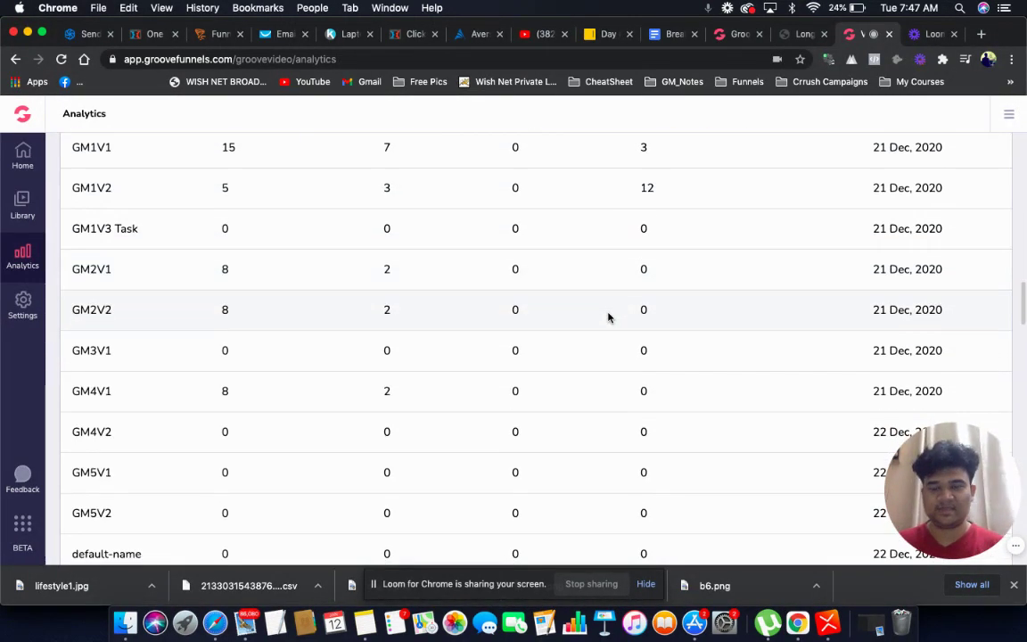
scroll(607, 315, up, 2)
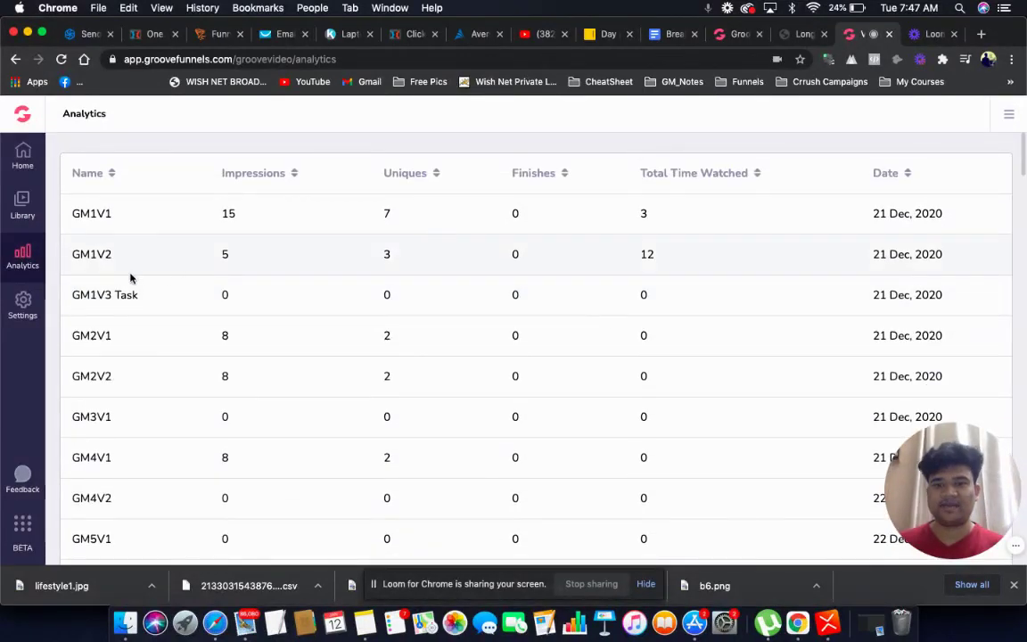
click(22, 205)
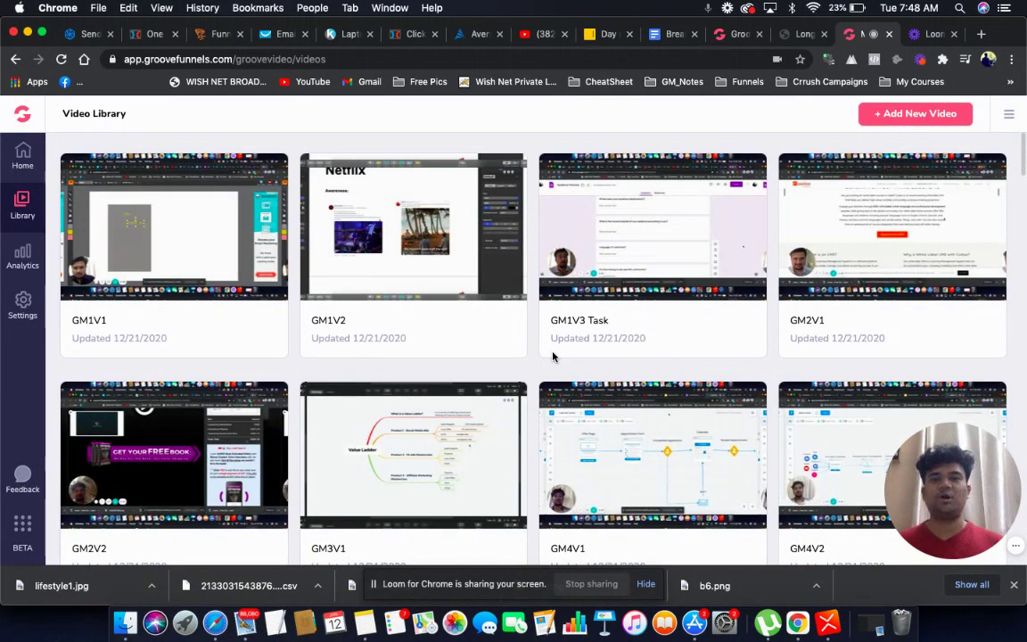